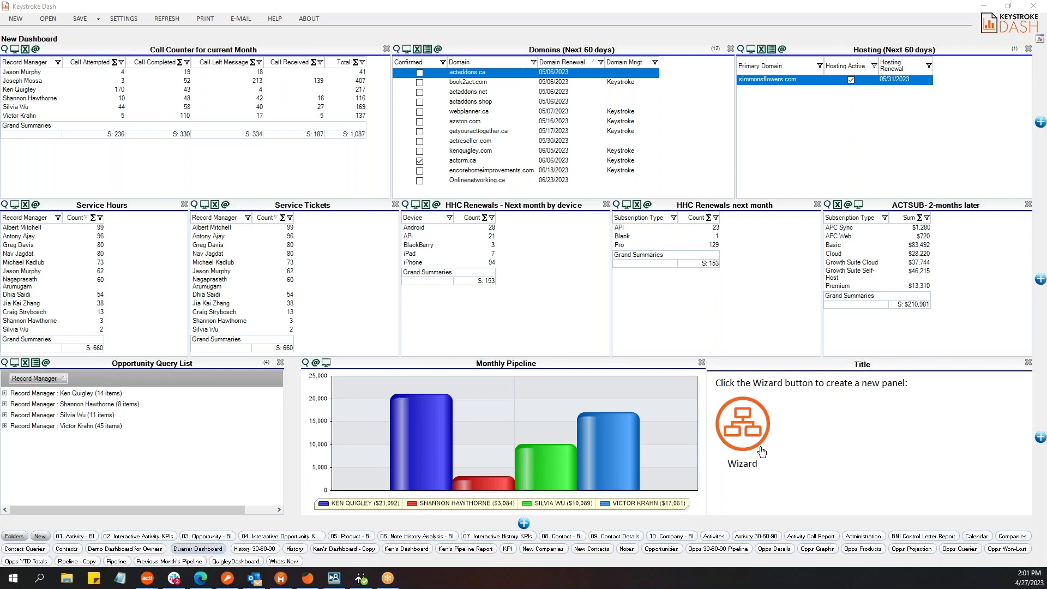
- Review the dashboard settings for saved file location, startup dashboard, display location and automatic refresh
click(732, 8)
click(131, 17)
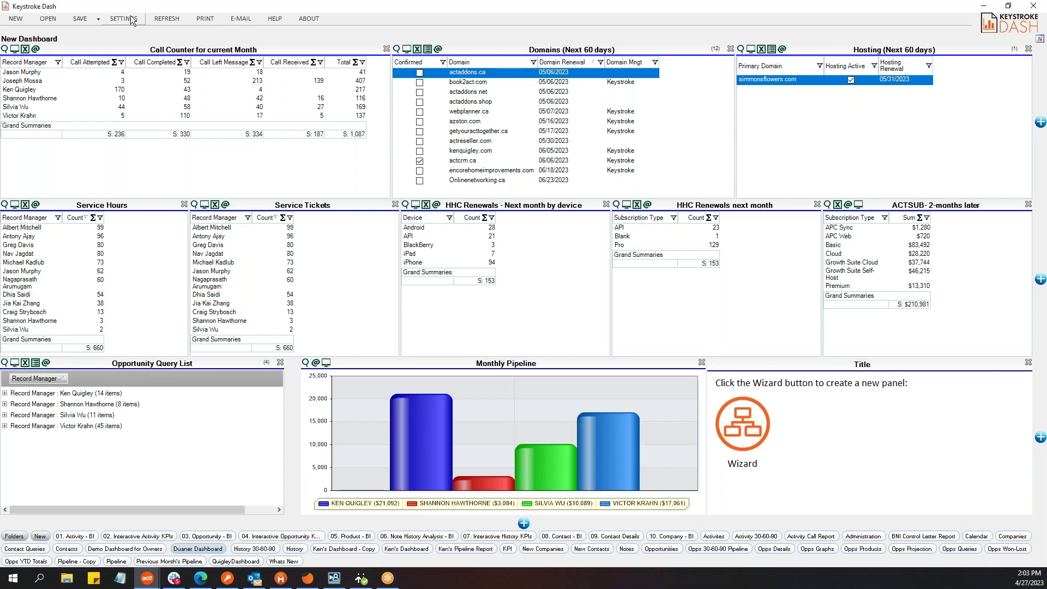
click(124, 19)
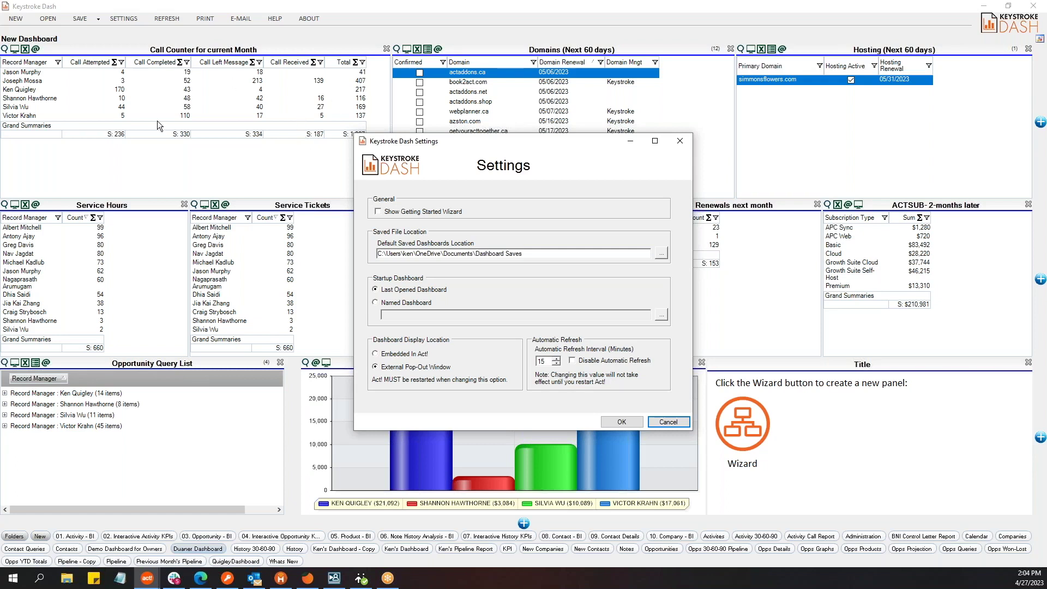
click(621, 421)
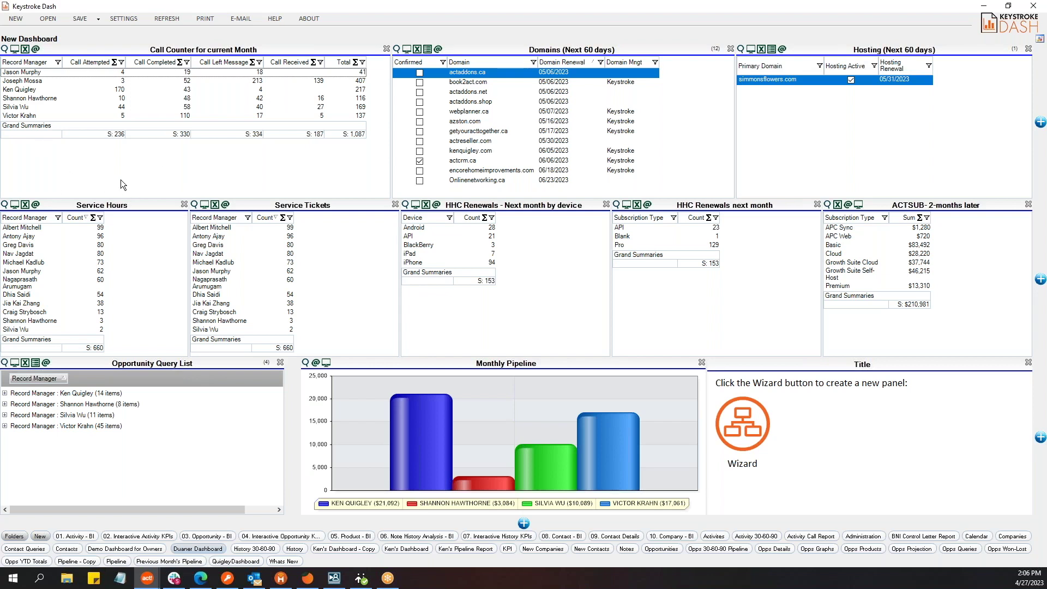
- Open the query of the Call Counter for current Month panel for editing
click(5, 49)
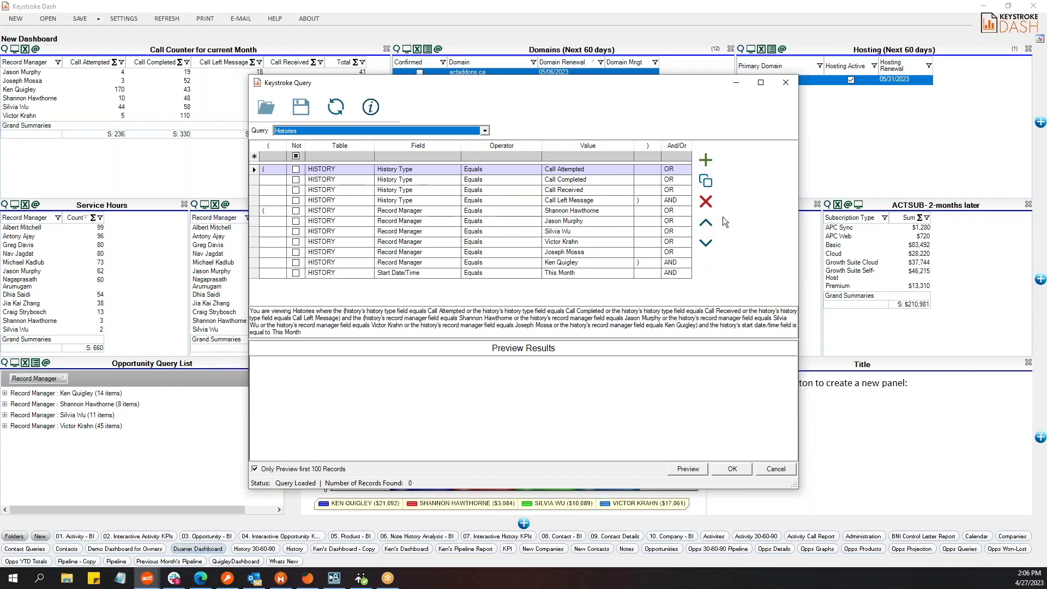
- Start a new query criterion on the HISTORY table using the Record Manager field
click(369, 156)
click(346, 166)
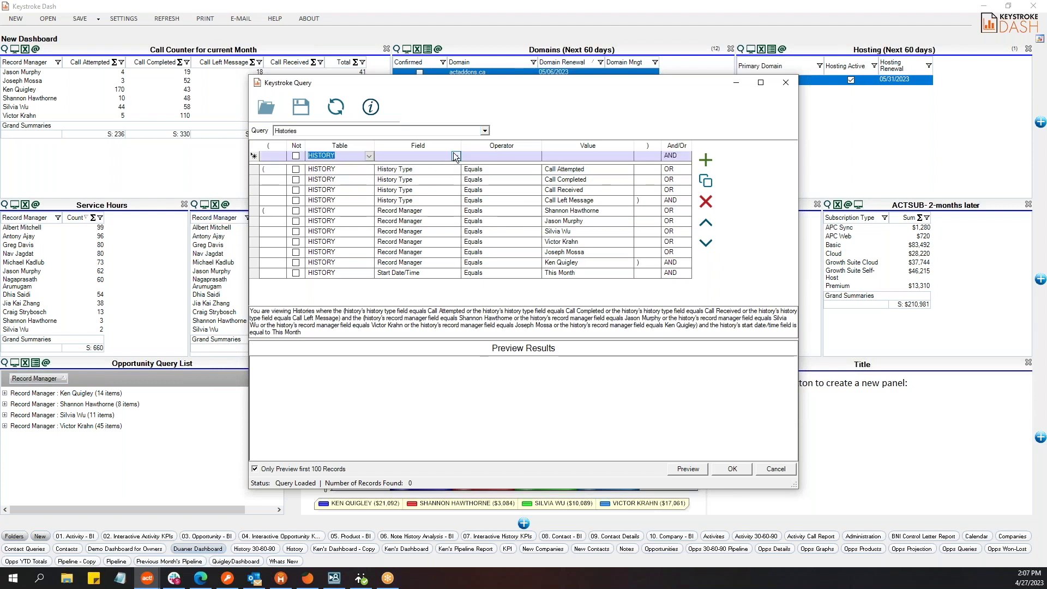
click(456, 155)
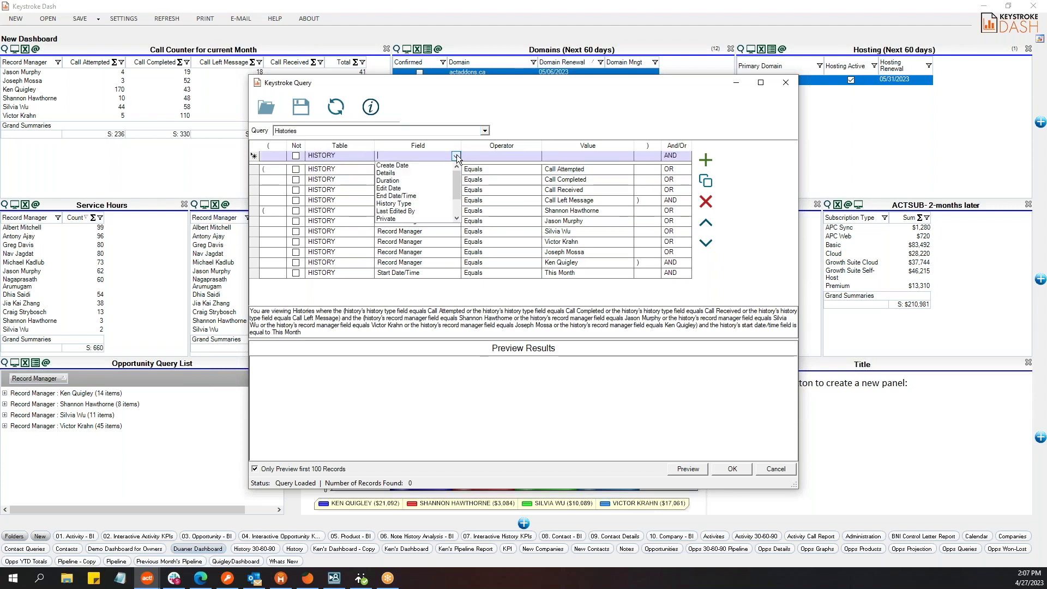
click(458, 217)
click(459, 217)
click(458, 217)
click(458, 217)
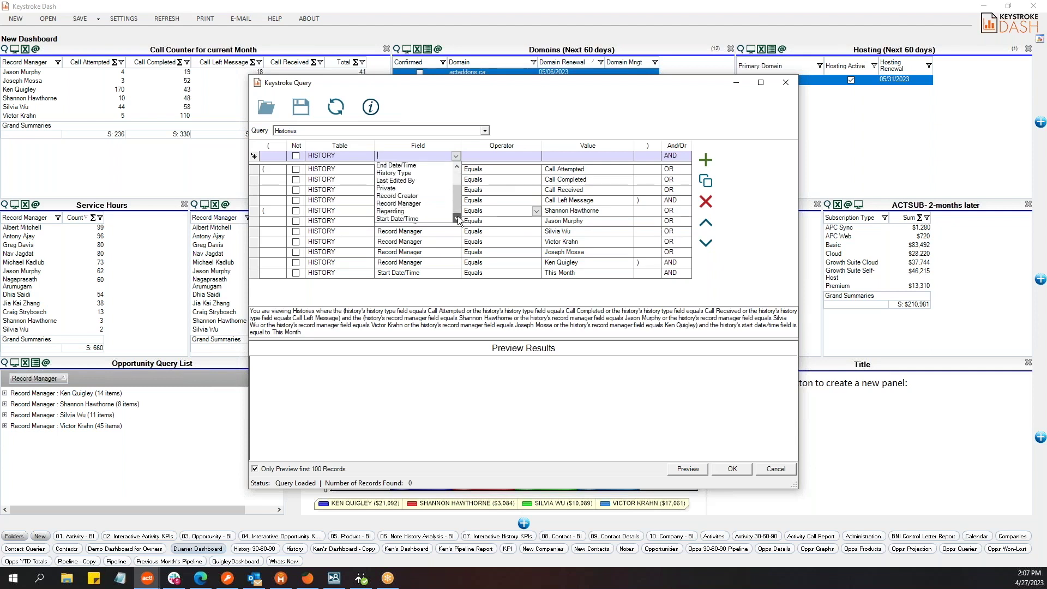
click(448, 204)
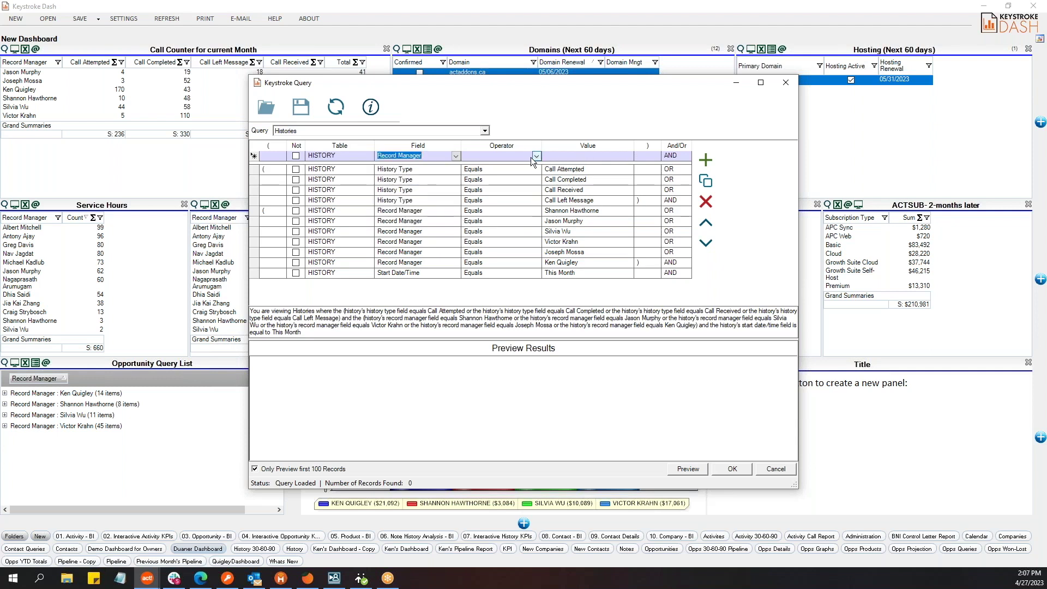
- Set the new criterion's operator to Equals, choose a team member as its value, and add it to the query
click(537, 155)
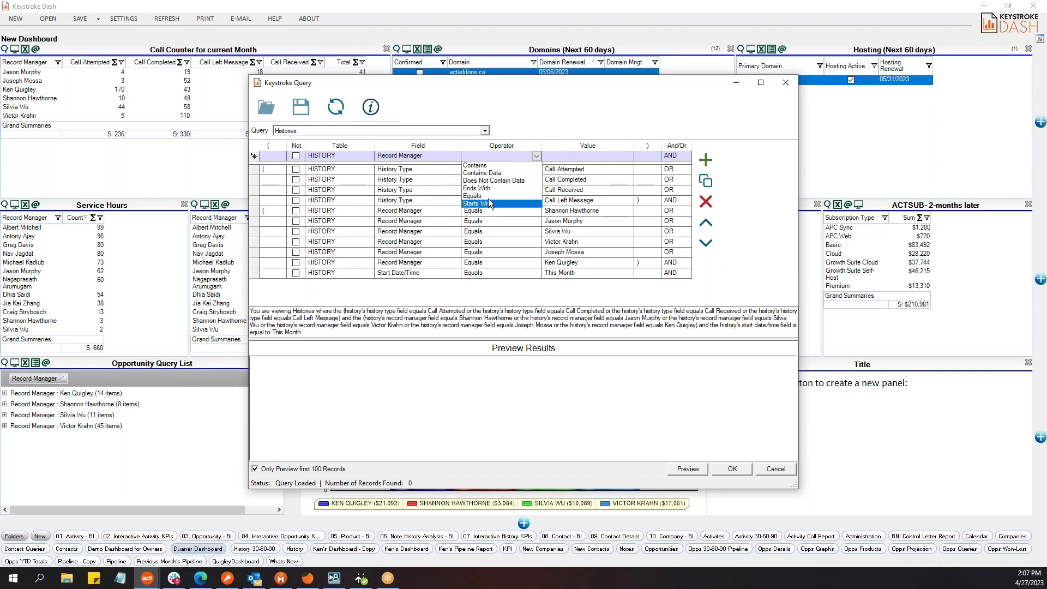
click(490, 164)
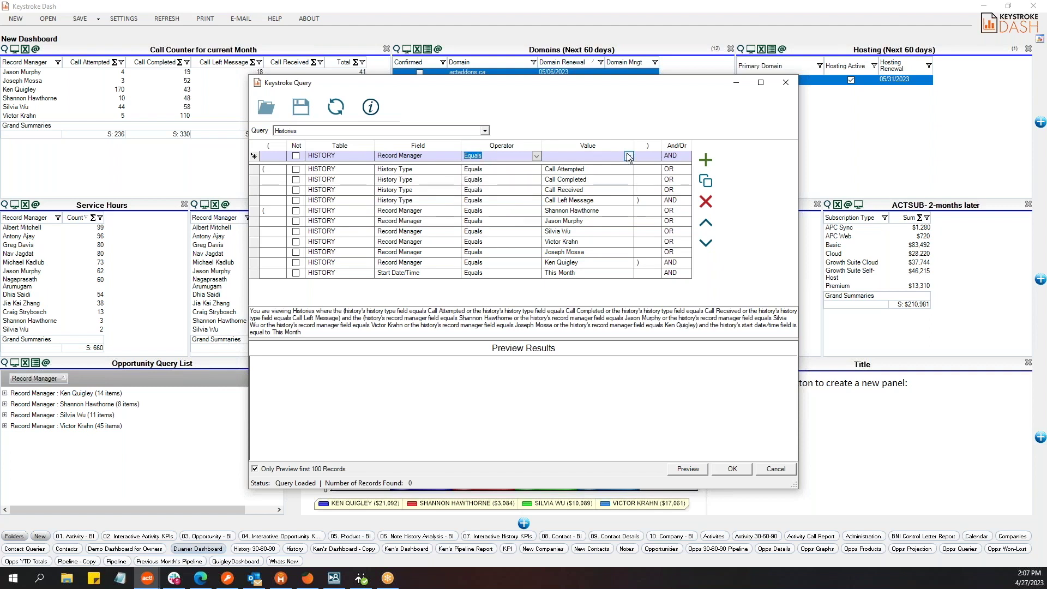
click(627, 156)
click(629, 217)
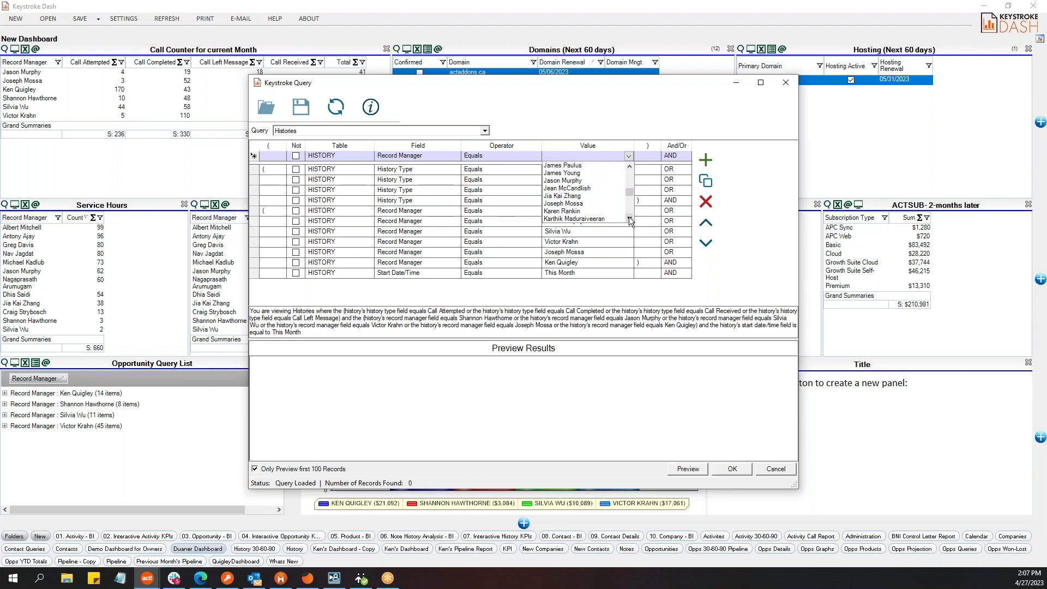
click(605, 198)
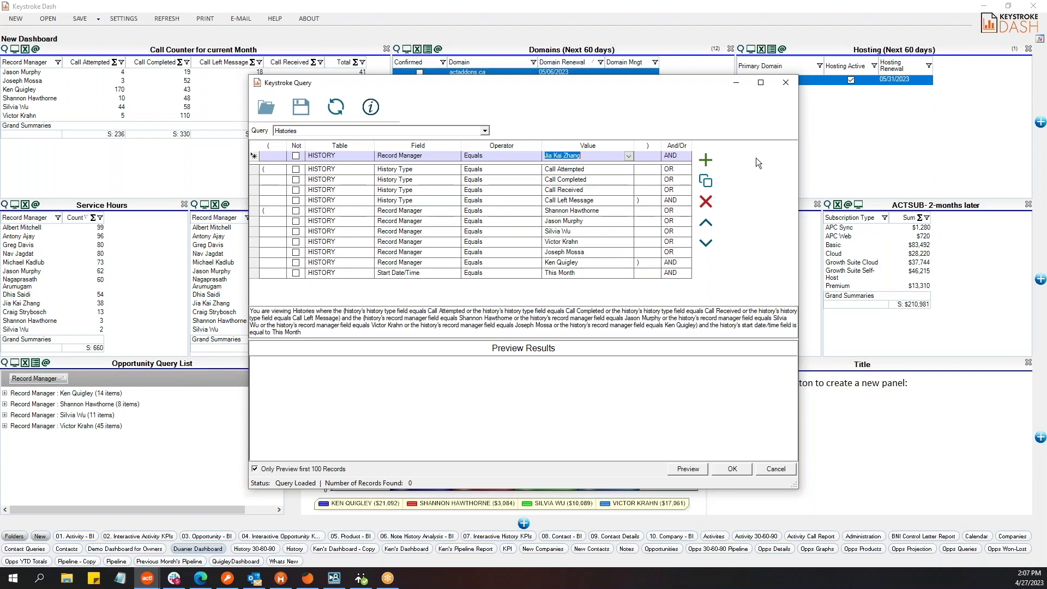
click(710, 159)
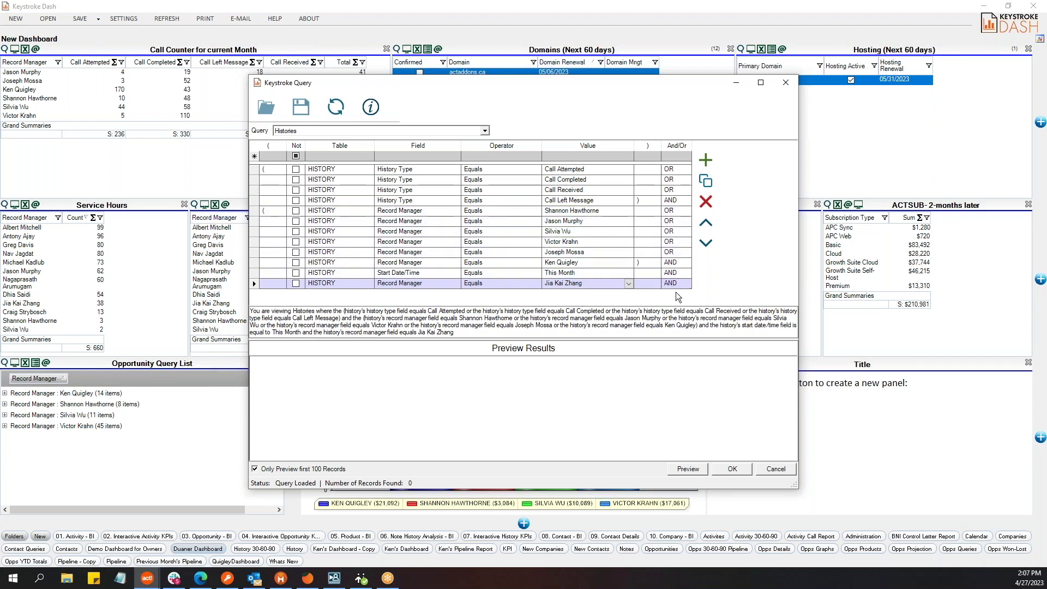
- Delete the newly added Record Manager criterion at the end of the query
click(255, 284)
click(705, 201)
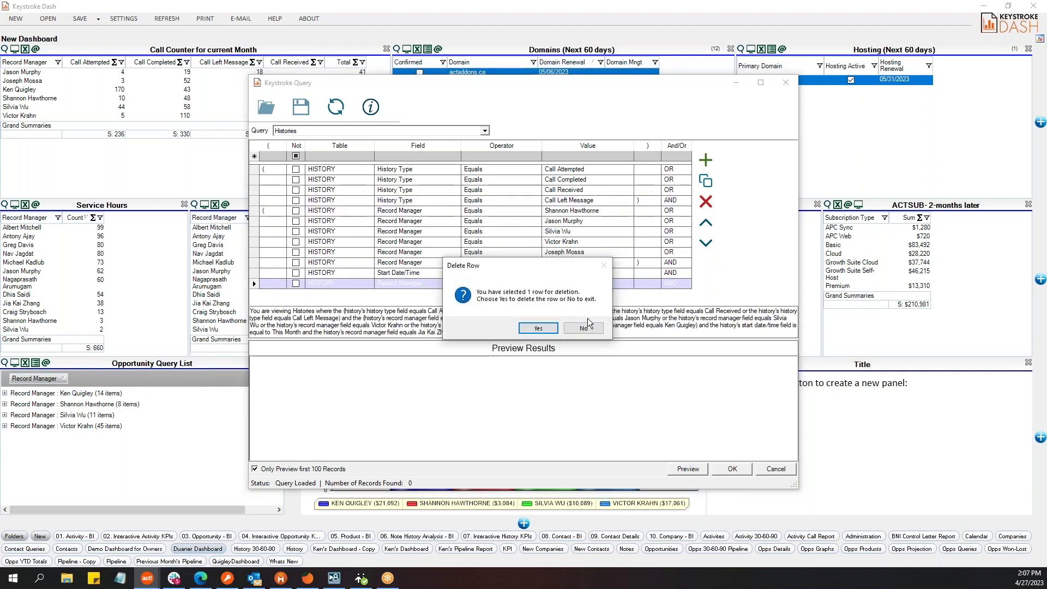
click(538, 328)
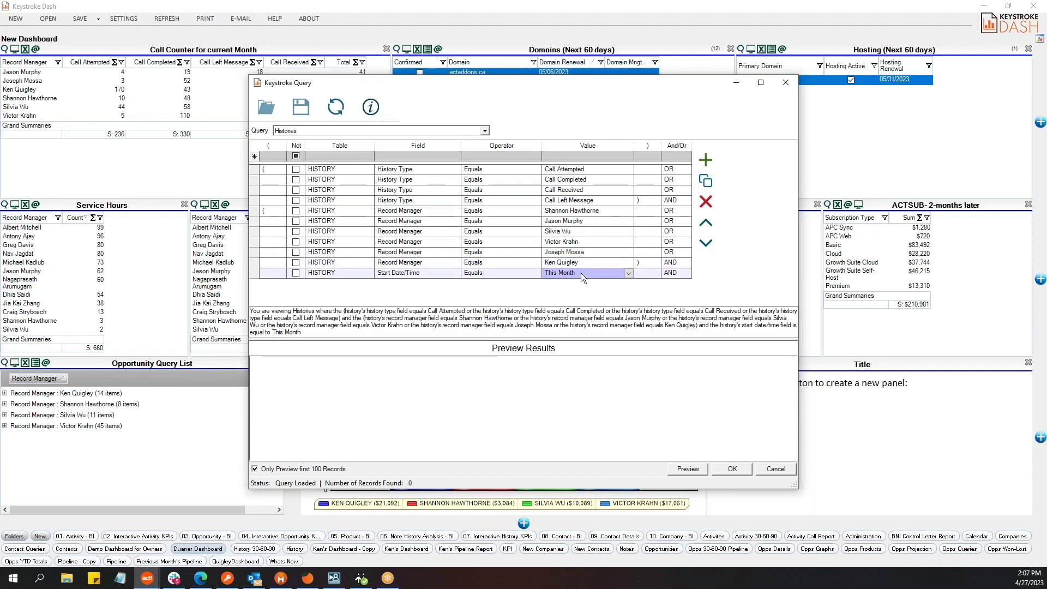
- Delete the Start Date/Time Equals This Month criterion from the query
click(253, 273)
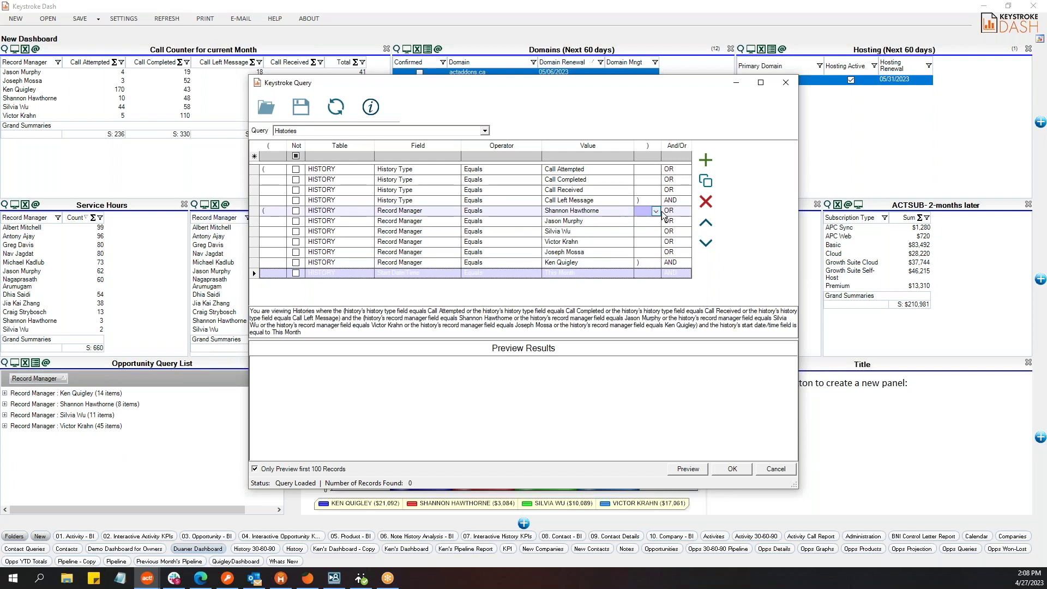
click(705, 201)
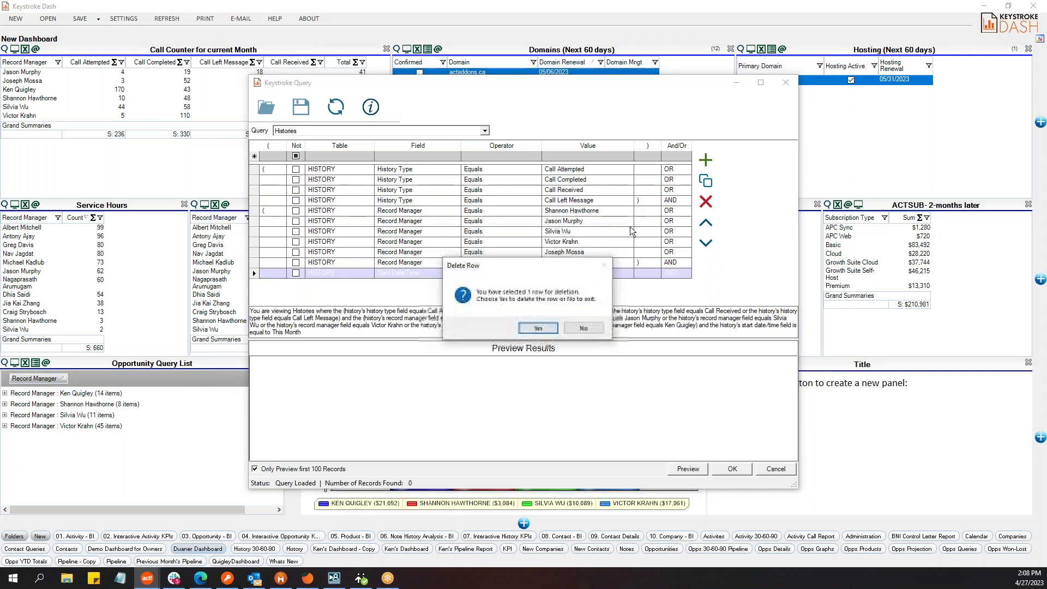
click(538, 327)
- Delete the last five Record Manager criteria together, keeping only the first Record Manager row
drag(257, 265, 254, 232)
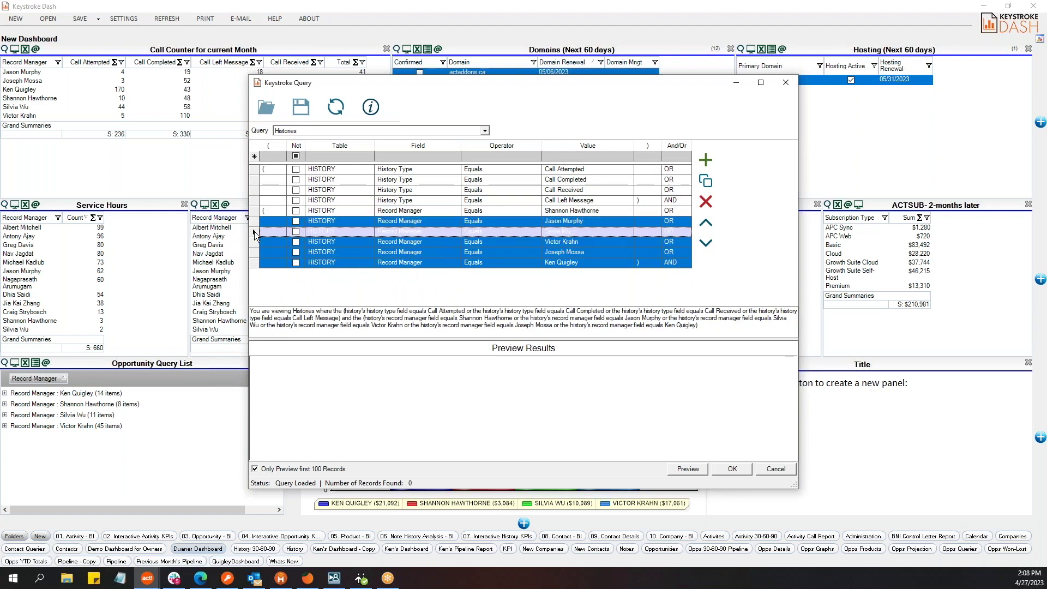
click(705, 201)
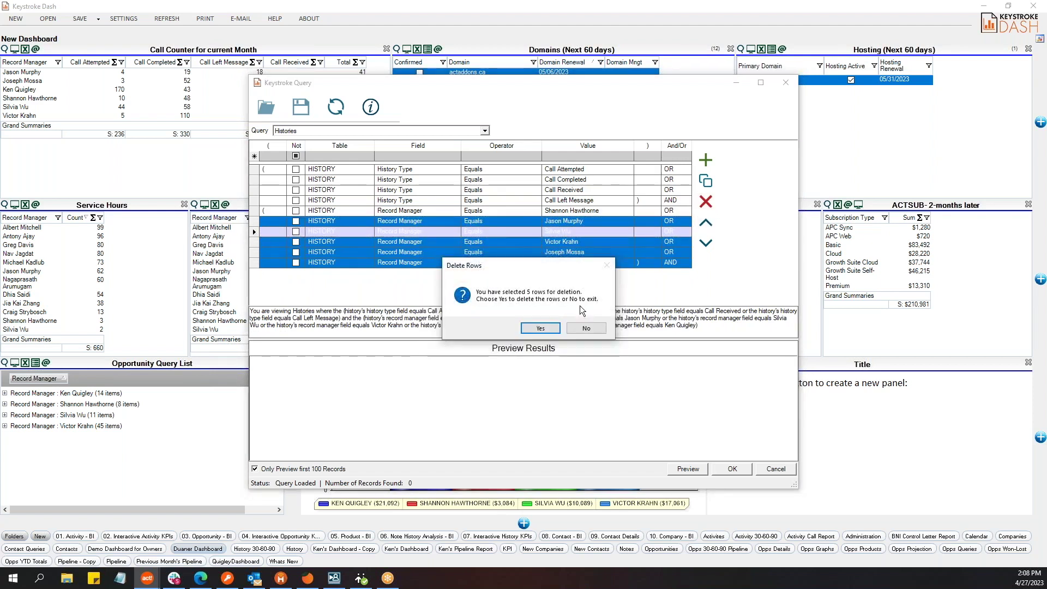
click(540, 327)
click(476, 211)
click(589, 208)
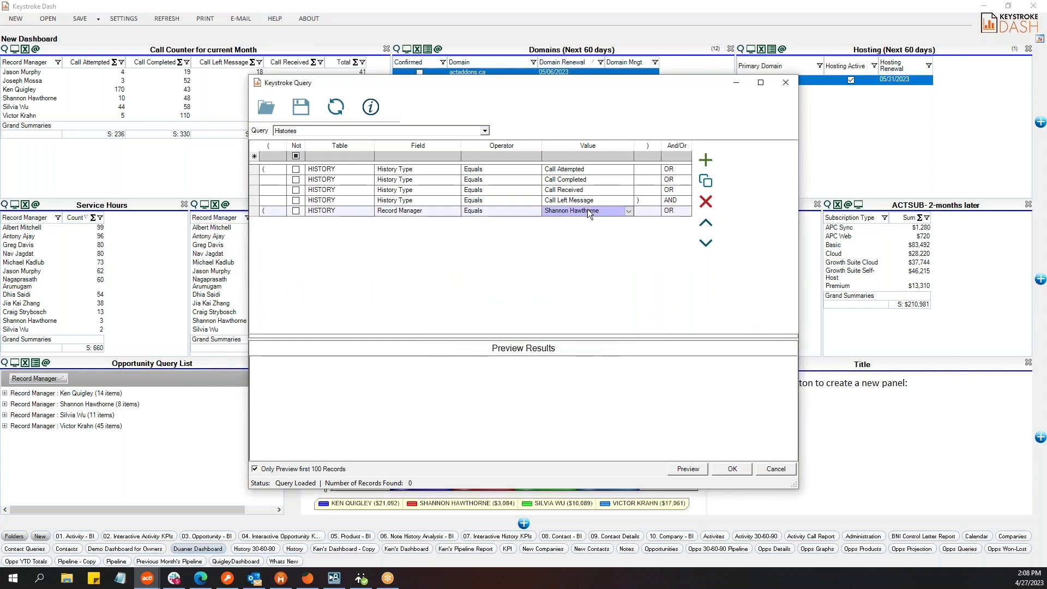
- Duplicate the remaining Record Manager criterion five times
click(254, 212)
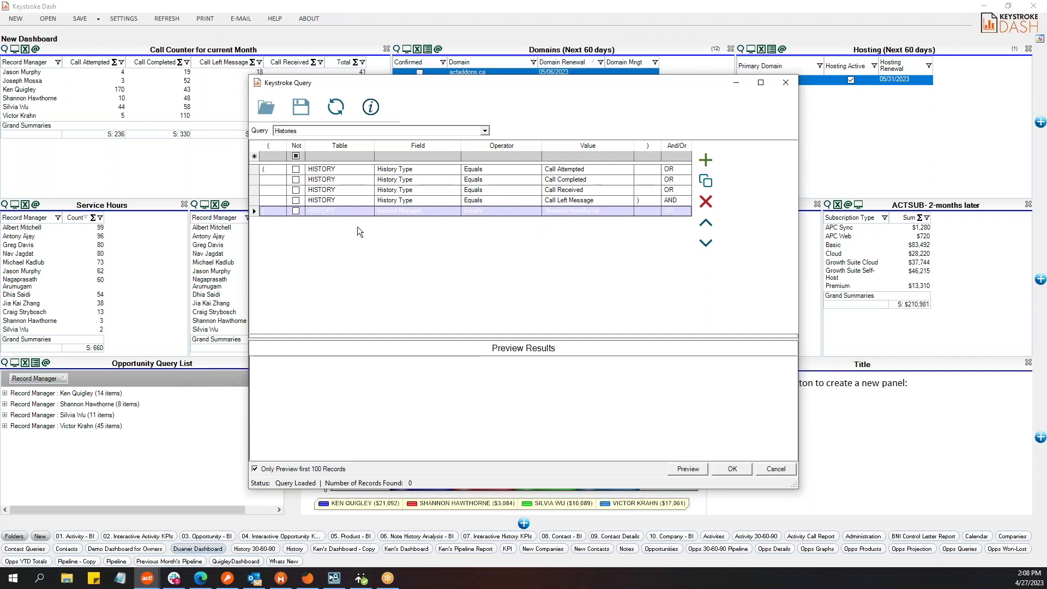
click(330, 176)
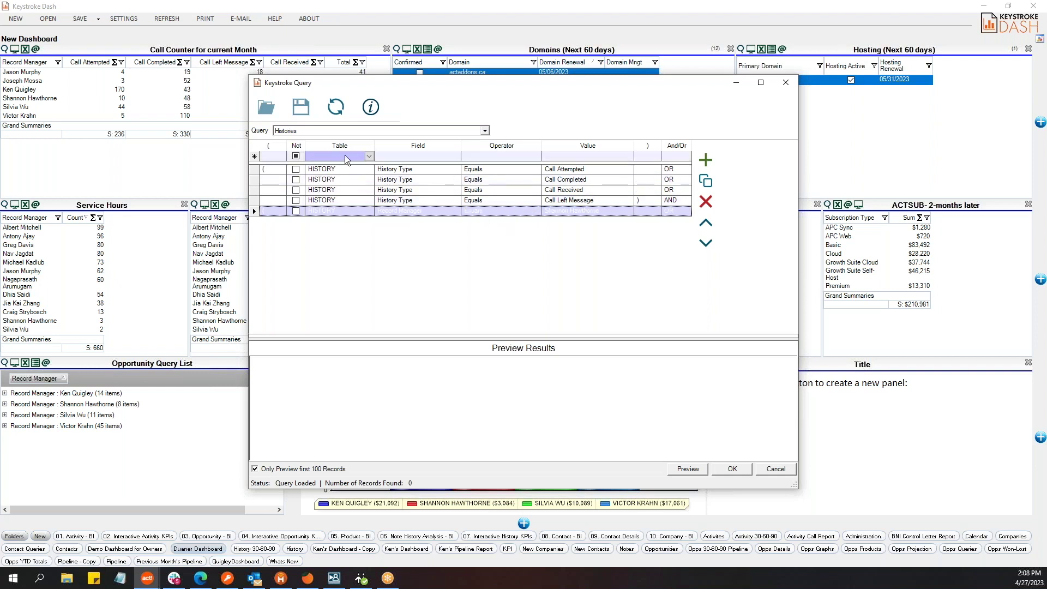
click(275, 180)
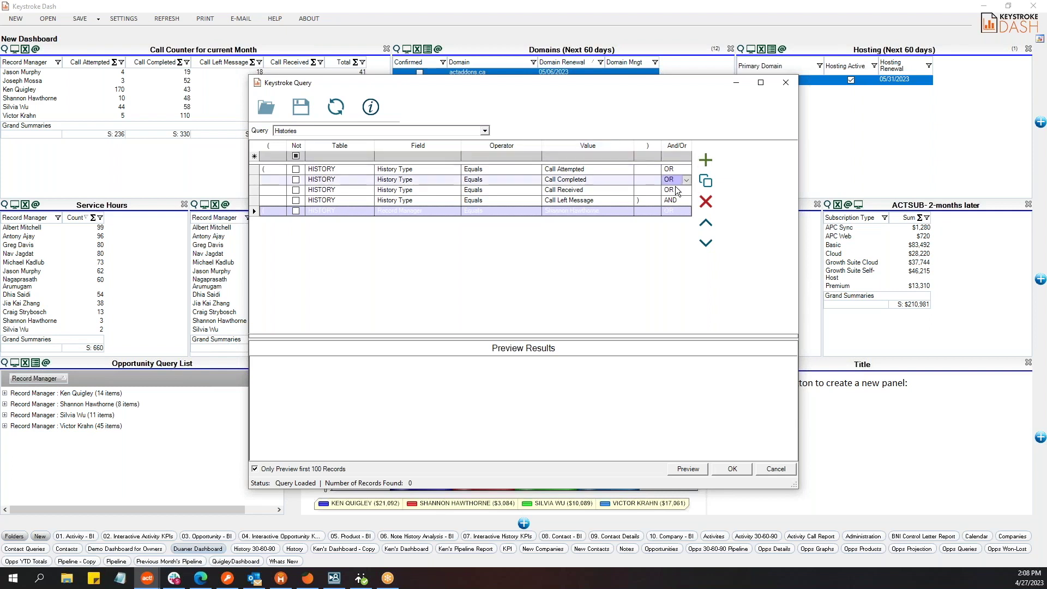
click(469, 212)
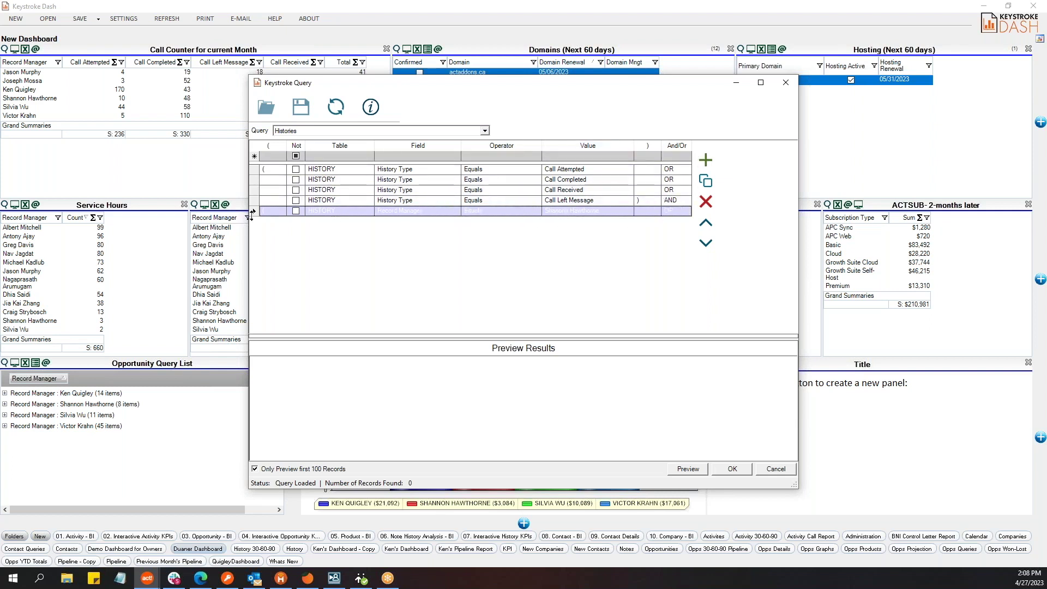
click(704, 181)
click(704, 181)
click(704, 181)
click(704, 181)
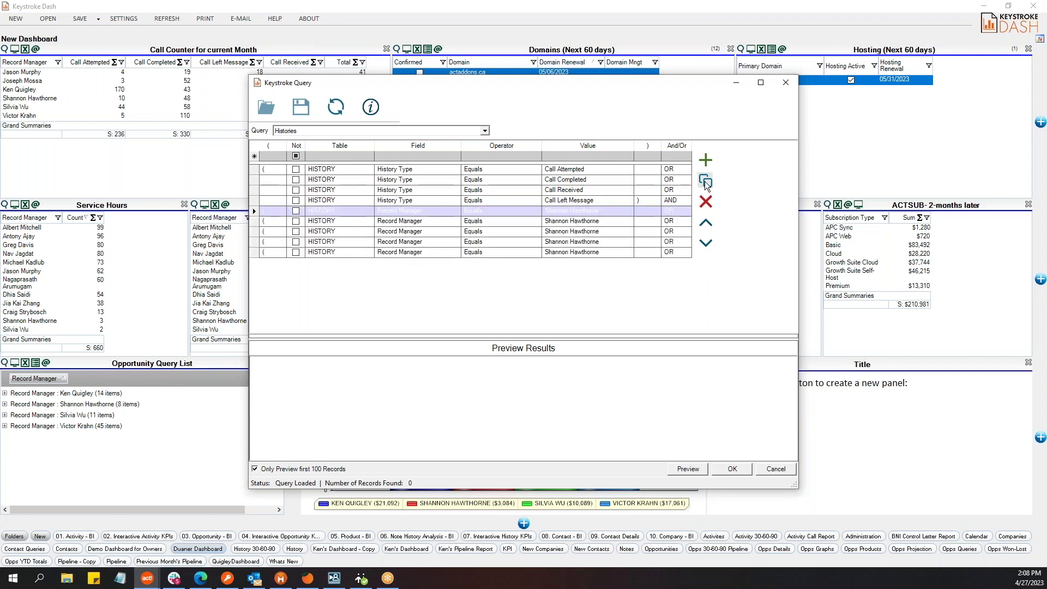
click(705, 181)
- Assign a different record manager to each of the first two duplicated criteria
click(617, 221)
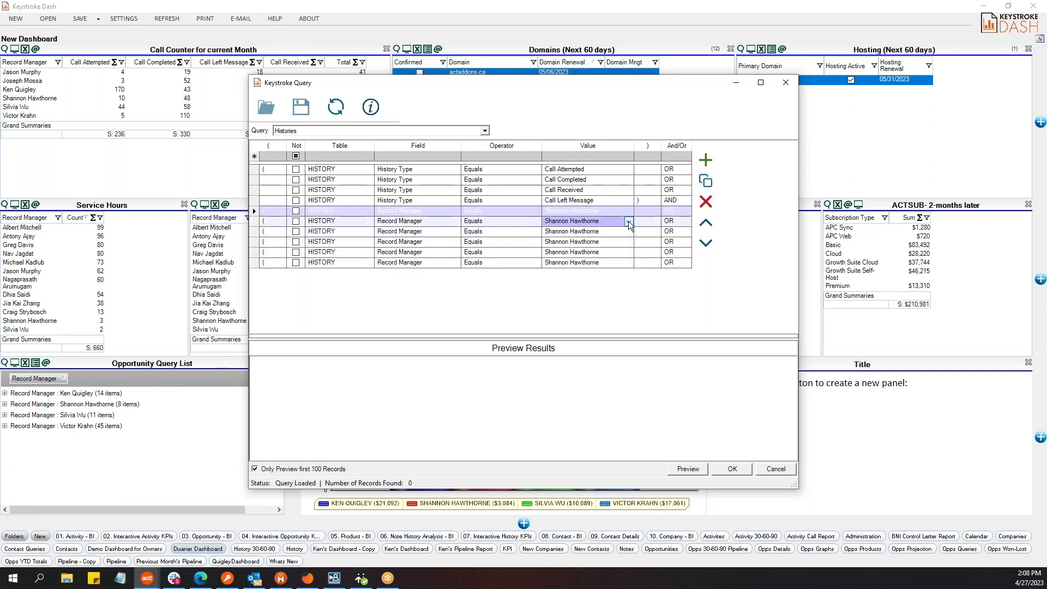
click(629, 221)
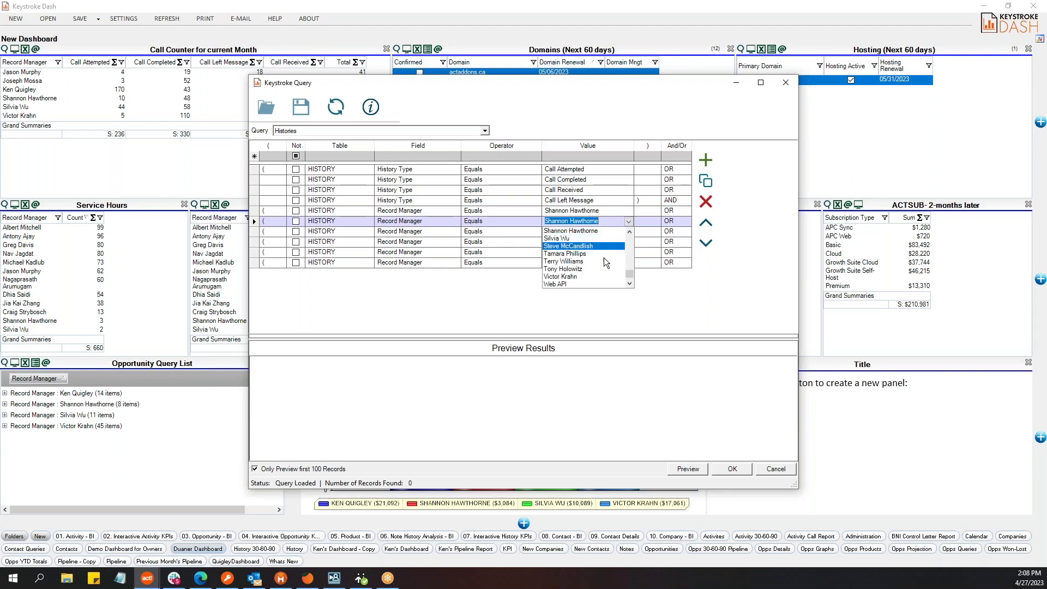
click(579, 277)
click(628, 232)
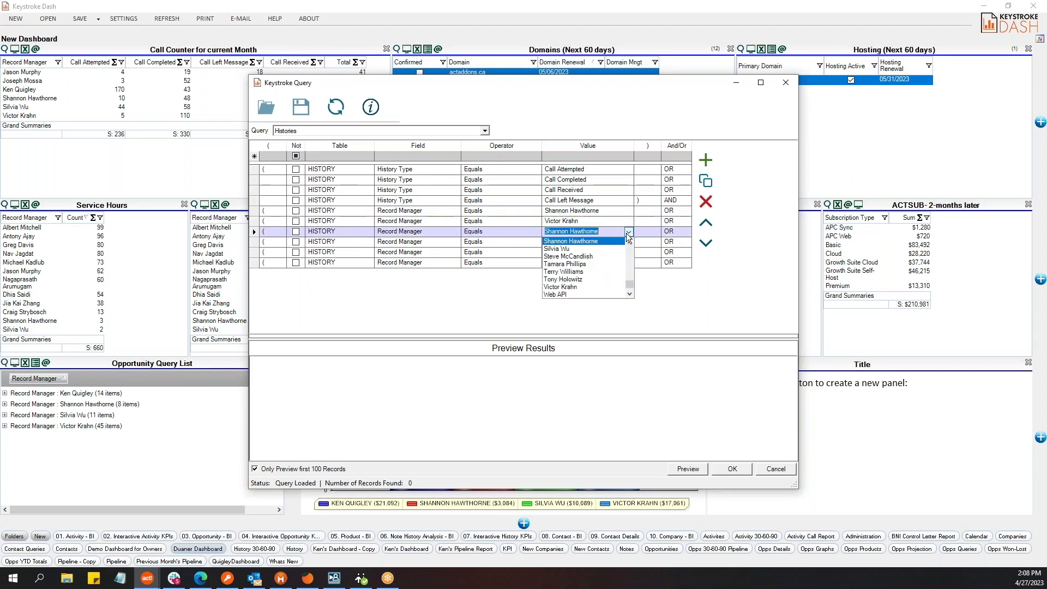
click(597, 249)
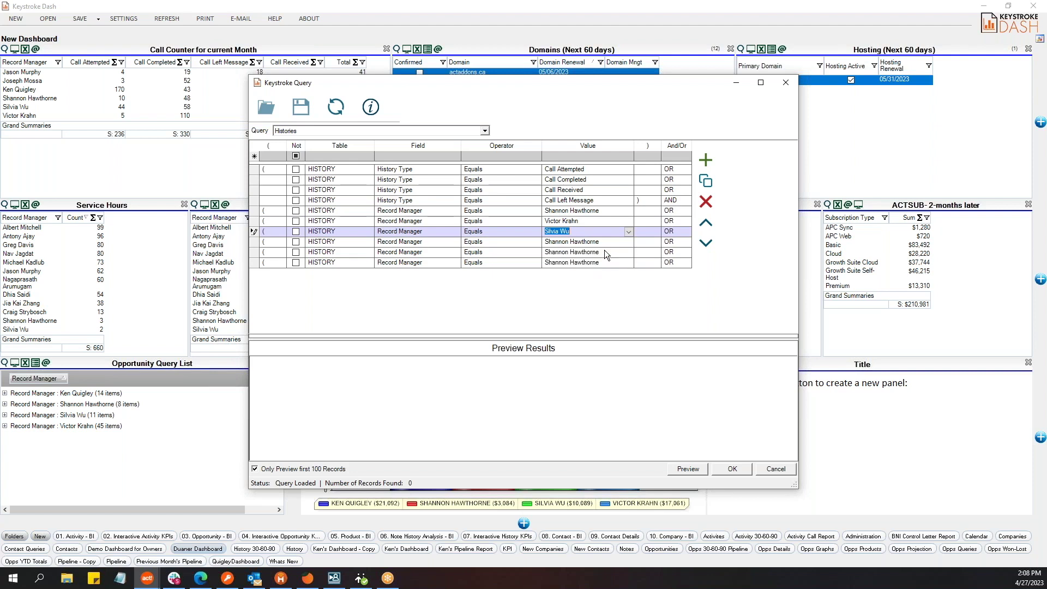
- Assign other record managers to the third and fourth duplicated criteria
click(629, 242)
scroll(604, 273, up, 5)
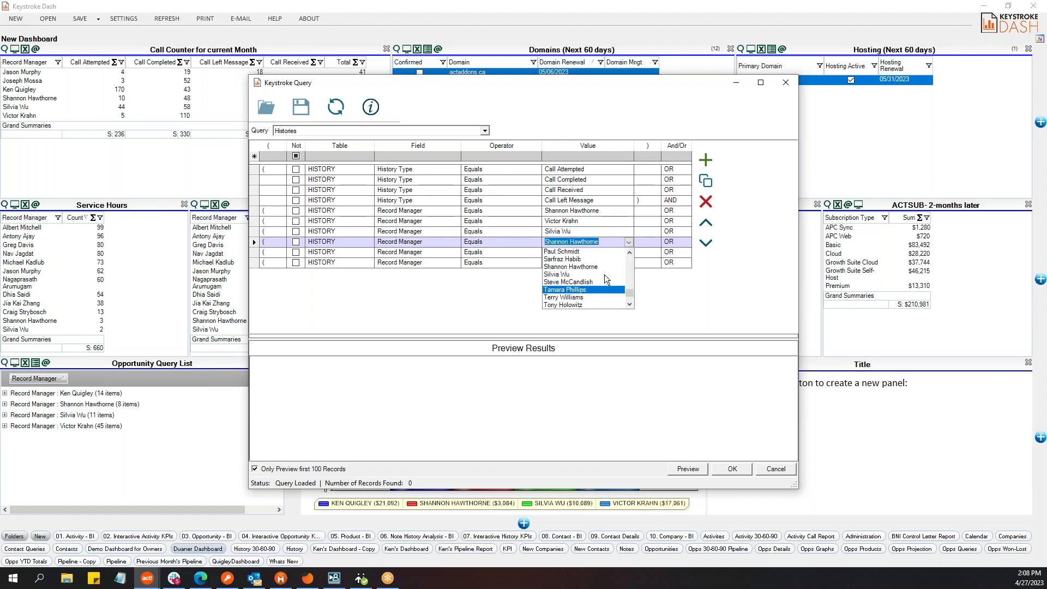
scroll(603, 270, up, 1)
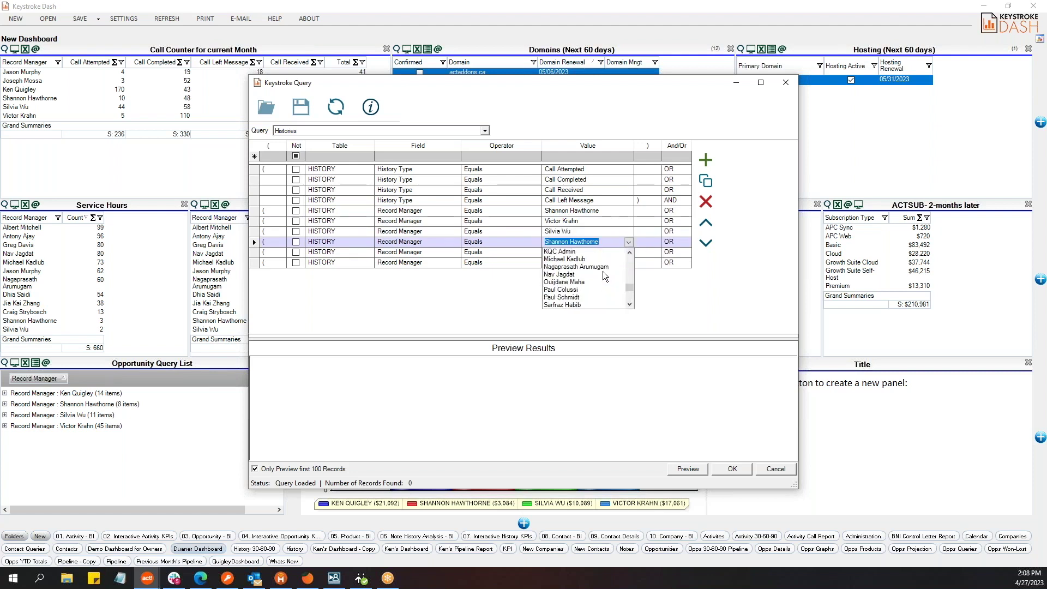
click(602, 259)
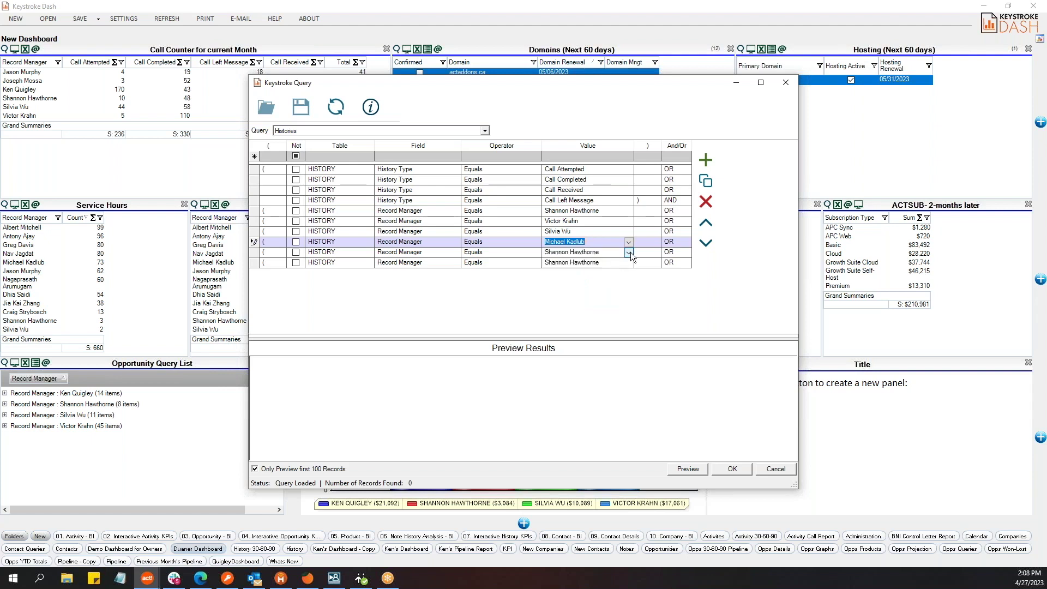
click(628, 252)
scroll(609, 297, up, 5)
scroll(607, 292, up, 4)
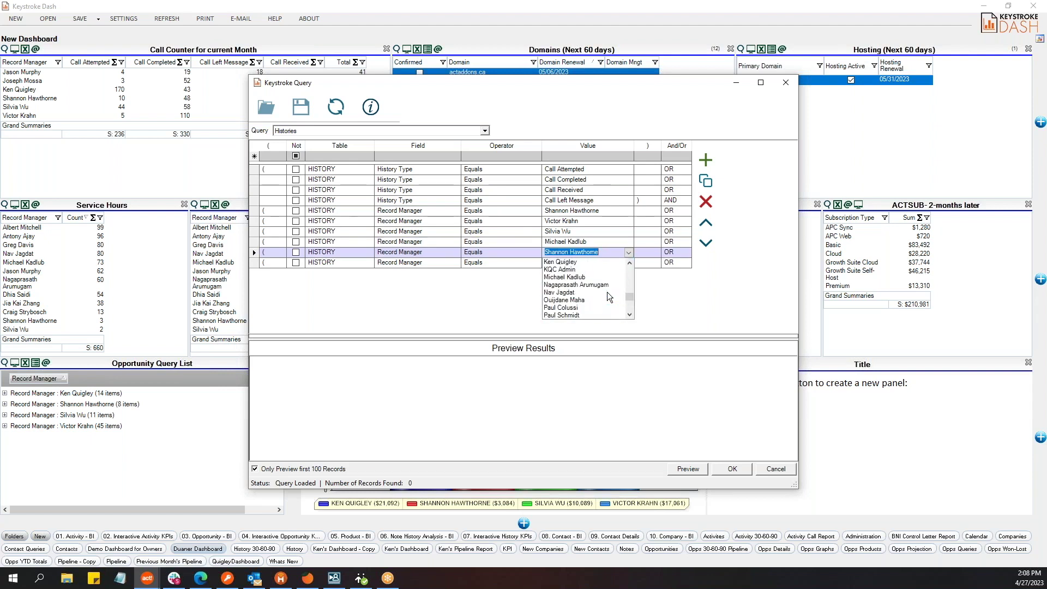
click(583, 277)
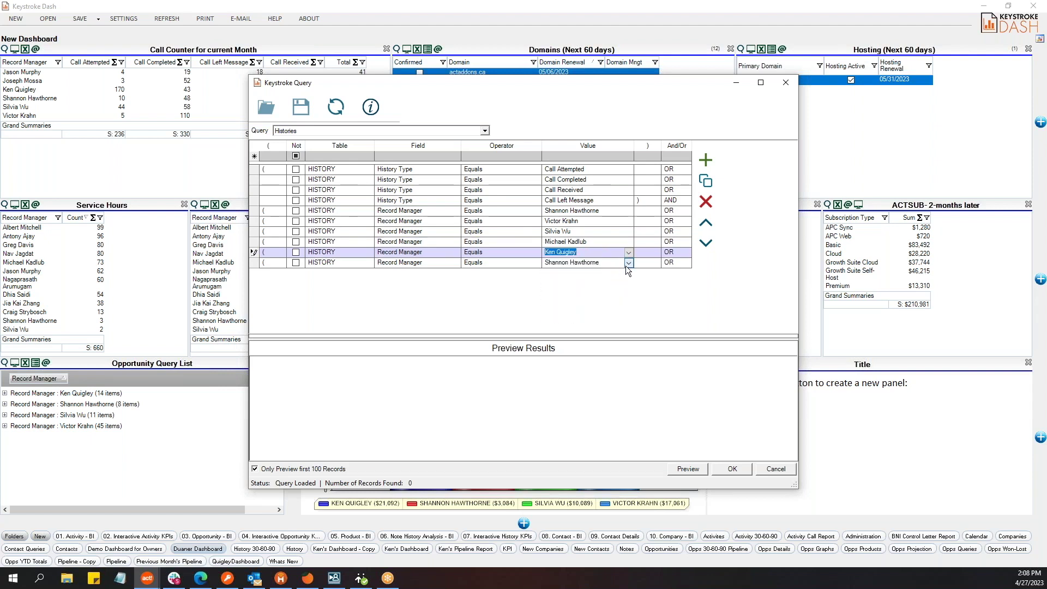
- Assign a different record manager to the last duplicated criterion
click(629, 263)
scroll(604, 294, up, 3)
scroll(601, 300, up, 4)
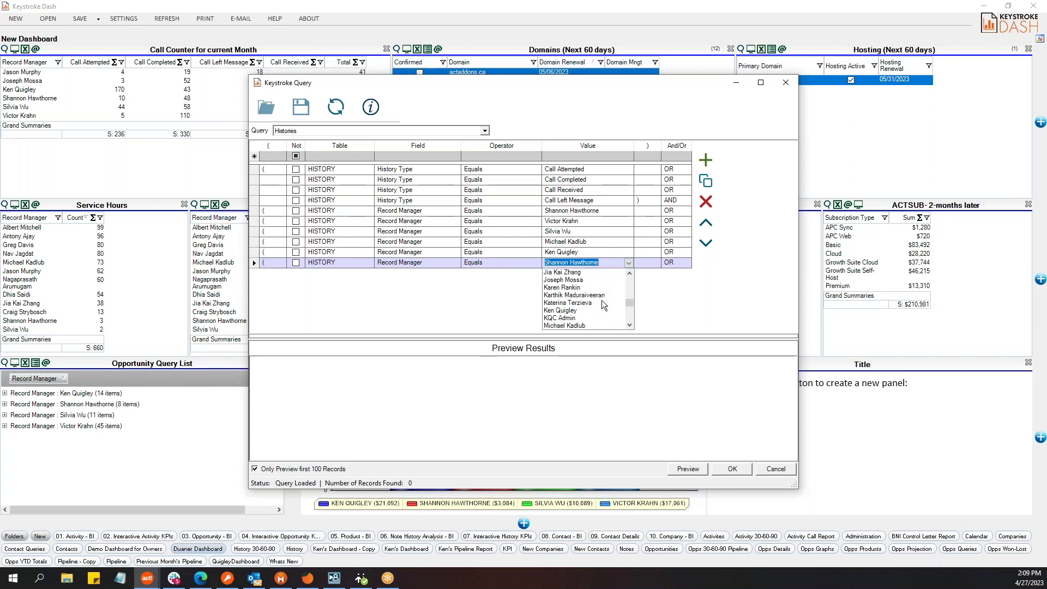
scroll(592, 295, up, 2)
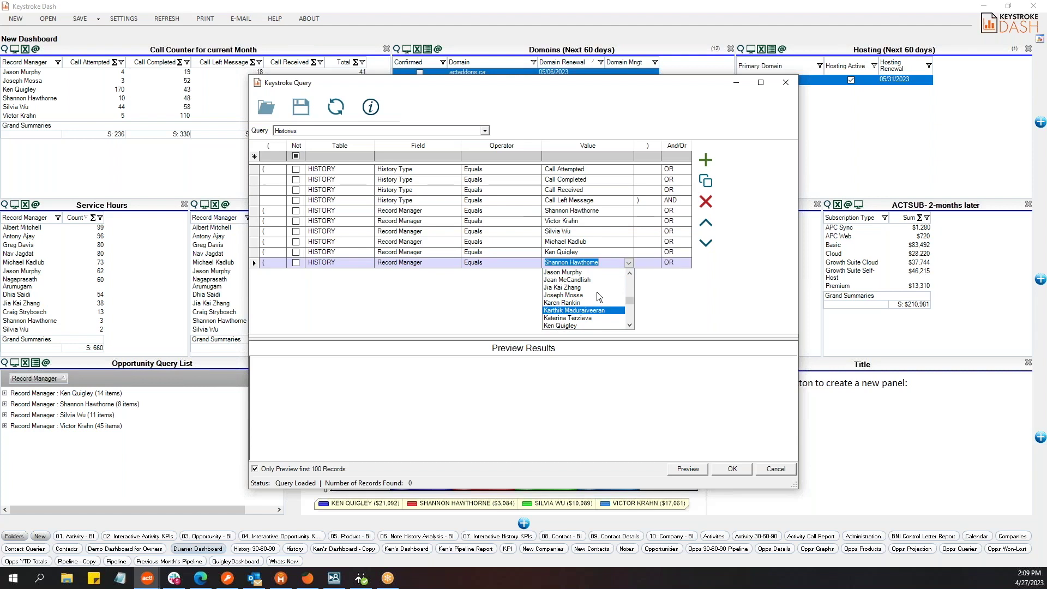
scroll(597, 292, up, 1)
click(594, 279)
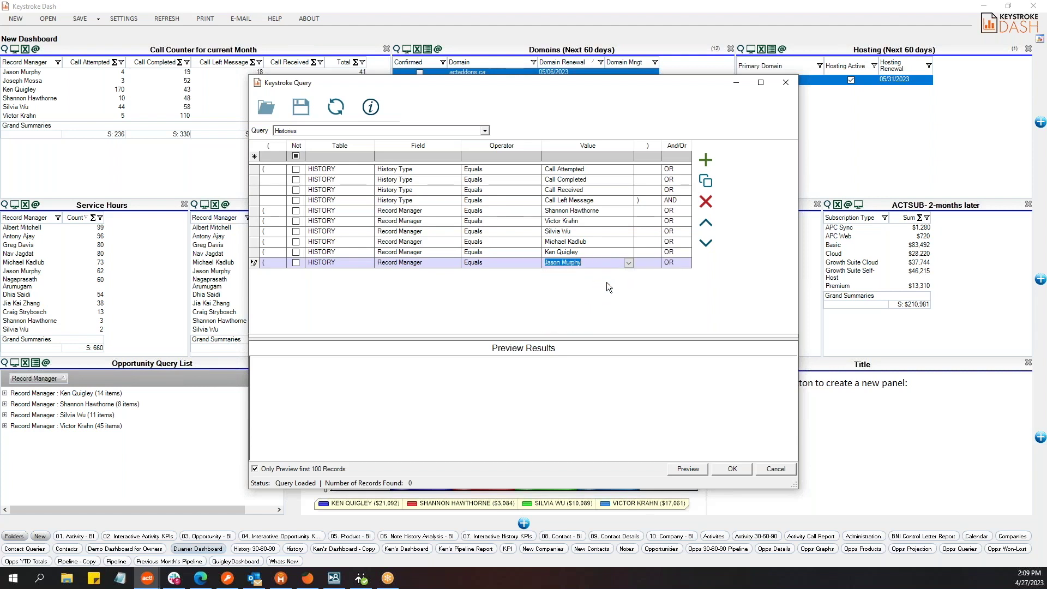
- Add a closing parenthesis to the last Record Manager criterion and clear its opening parenthesis
click(655, 262)
click(649, 280)
click(280, 262)
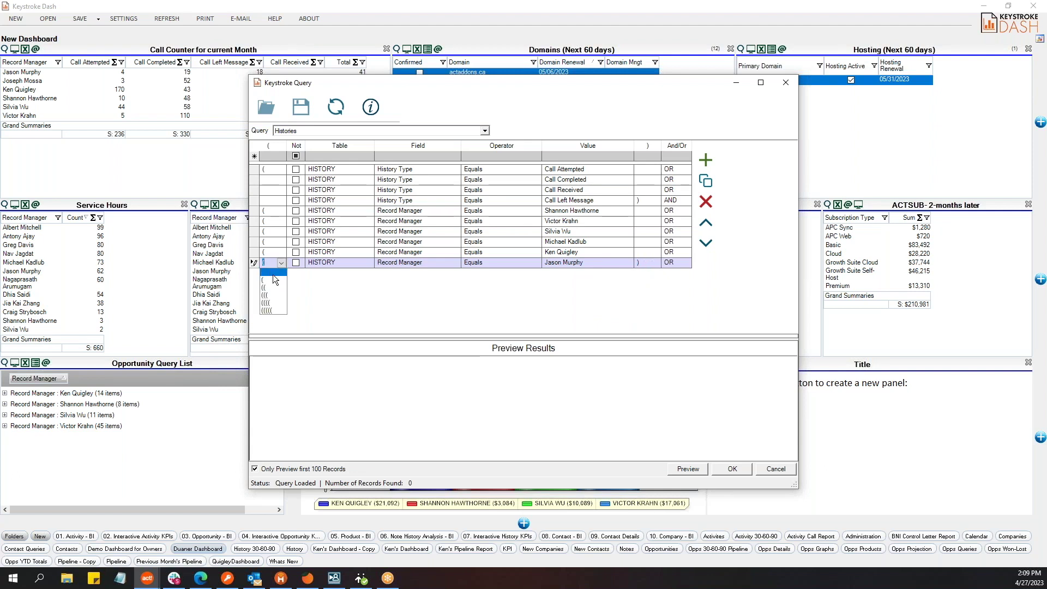
click(273, 274)
click(281, 252)
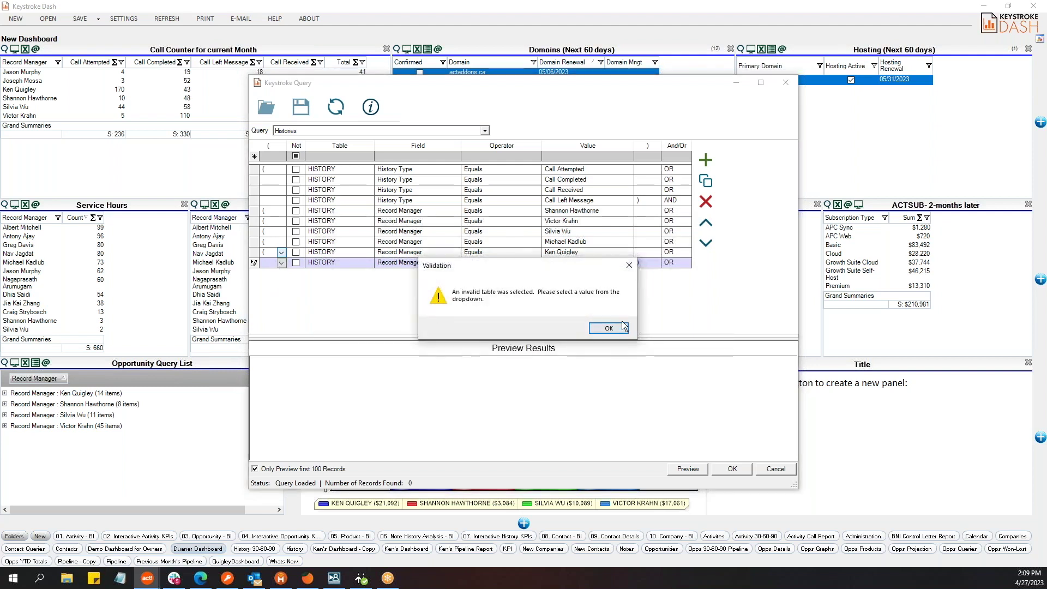
click(620, 326)
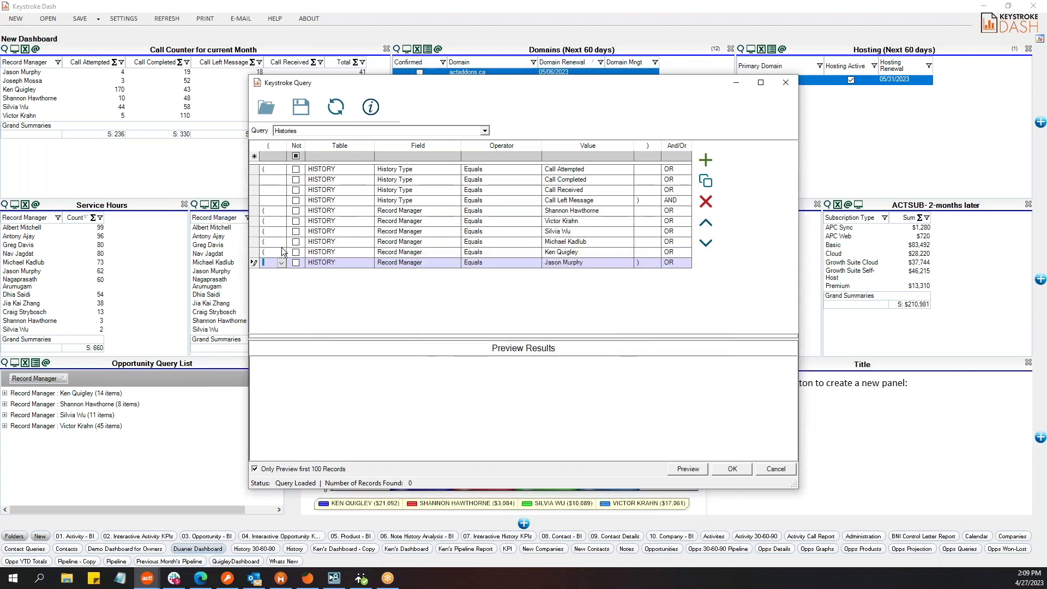
click(283, 249)
click(605, 325)
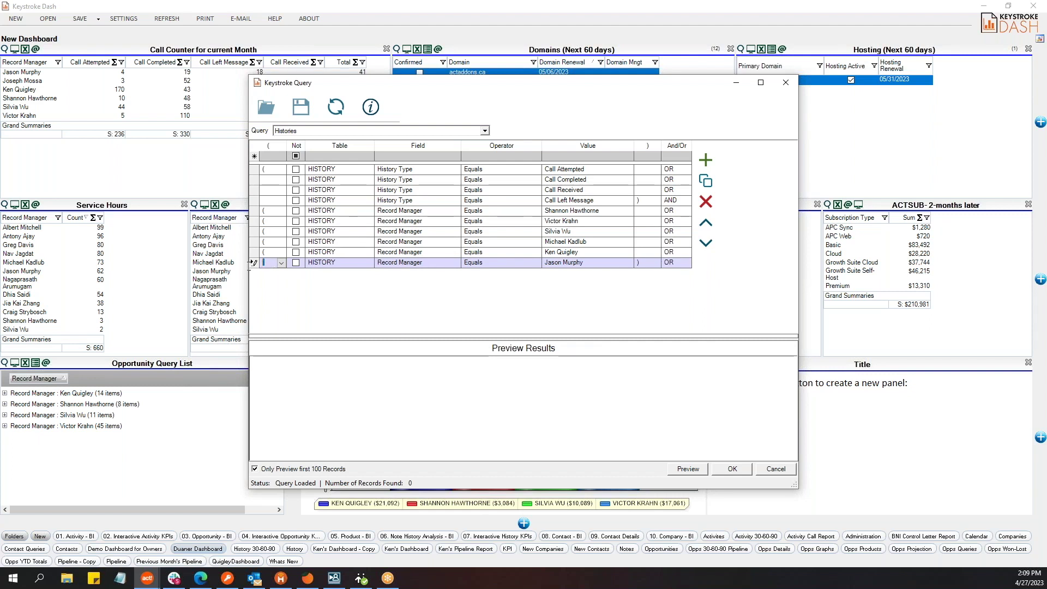
- Clear the opening parentheses from the second through fifth Record Manager criteria
click(270, 252)
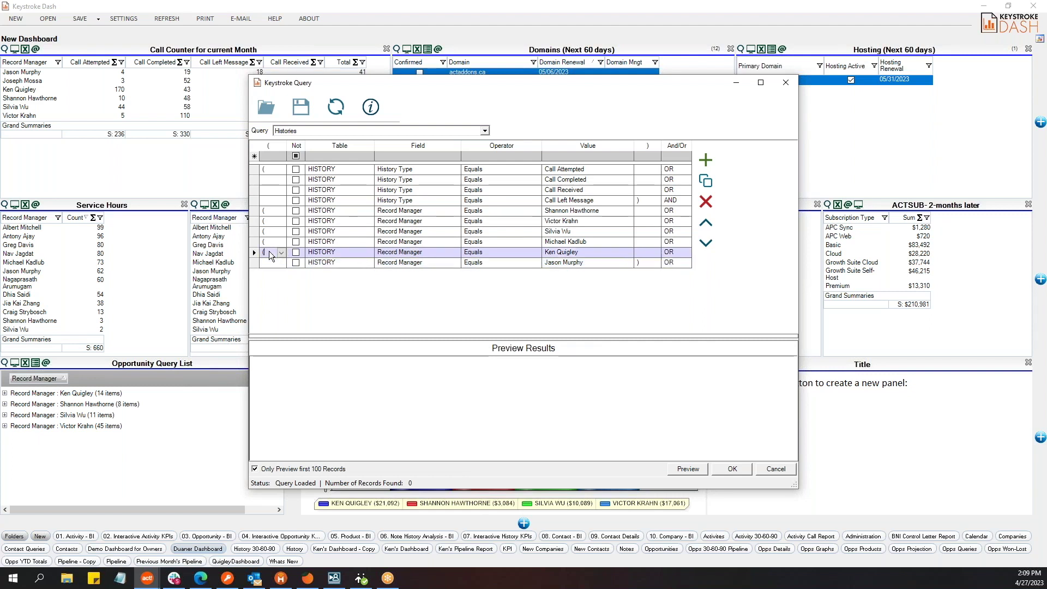
key(BackSpace)
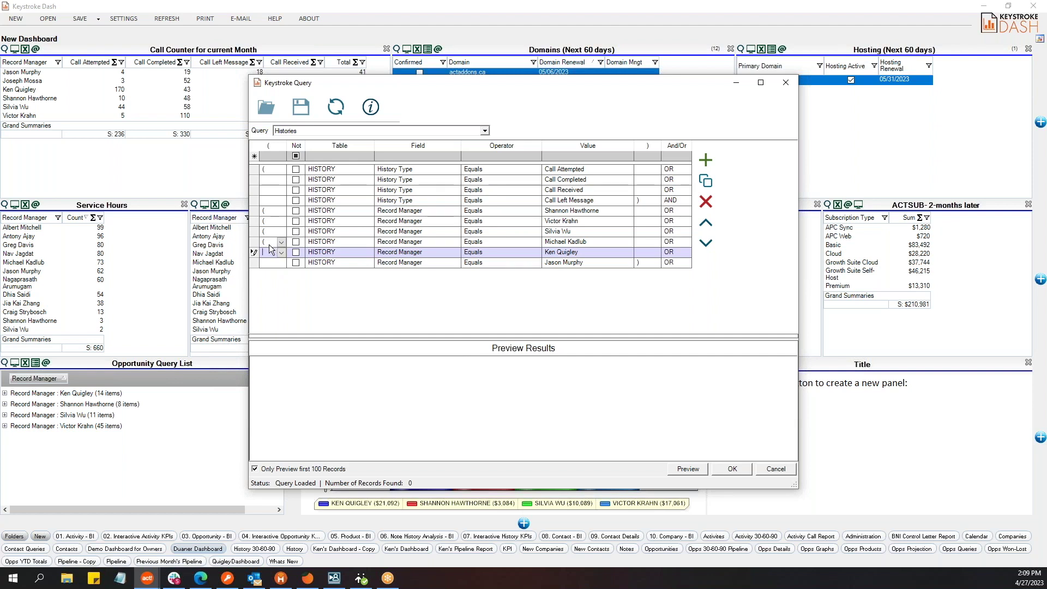
click(270, 243)
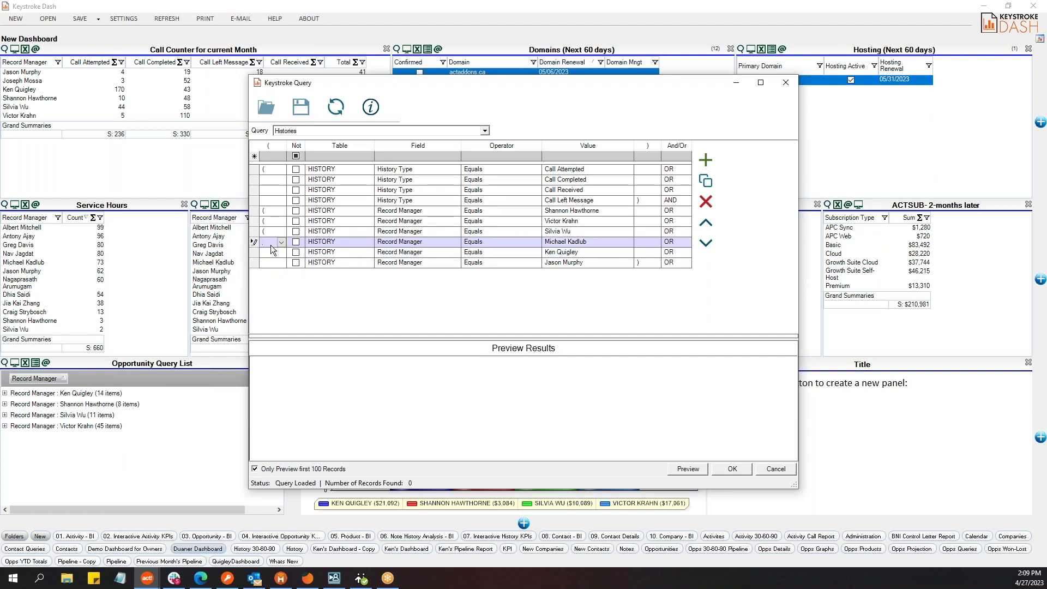
click(270, 231)
key(BackSpace)
click(270, 221)
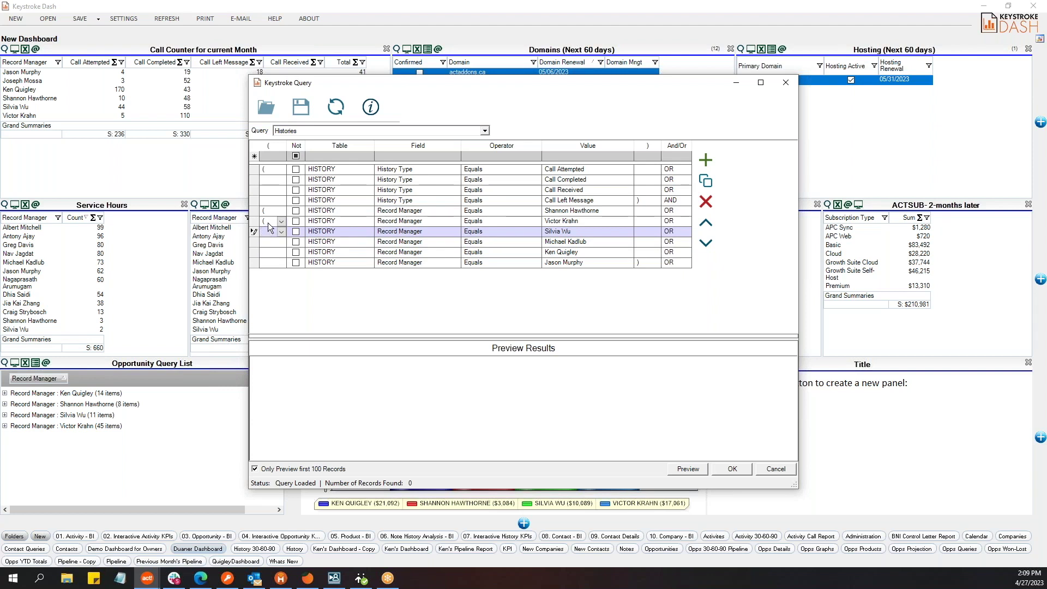
key(BackSpace)
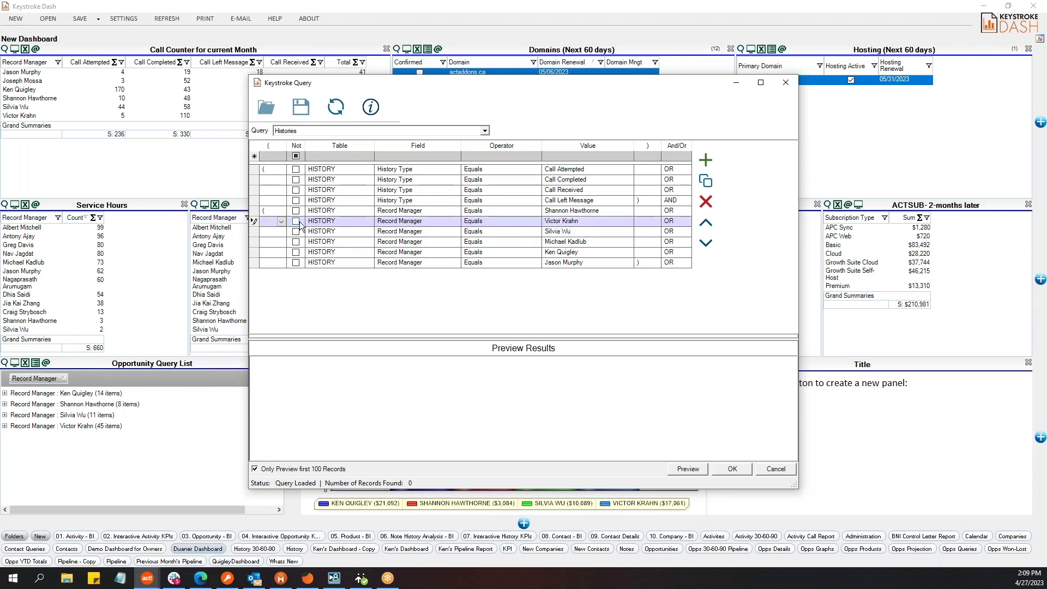
- Add a HISTORY criterion where Start Date/Time Equals This Month
click(369, 156)
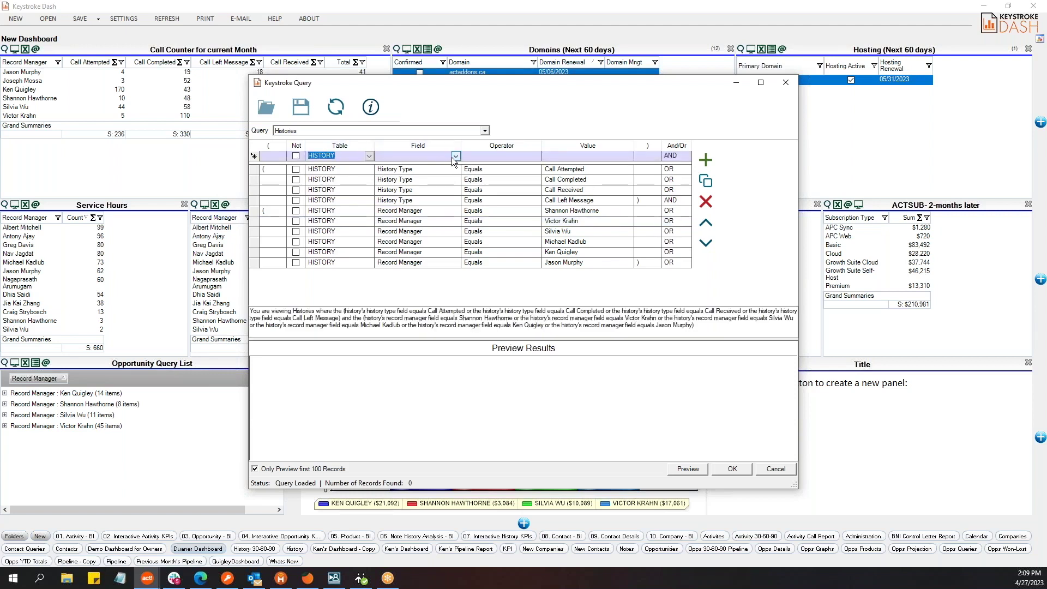
click(455, 155)
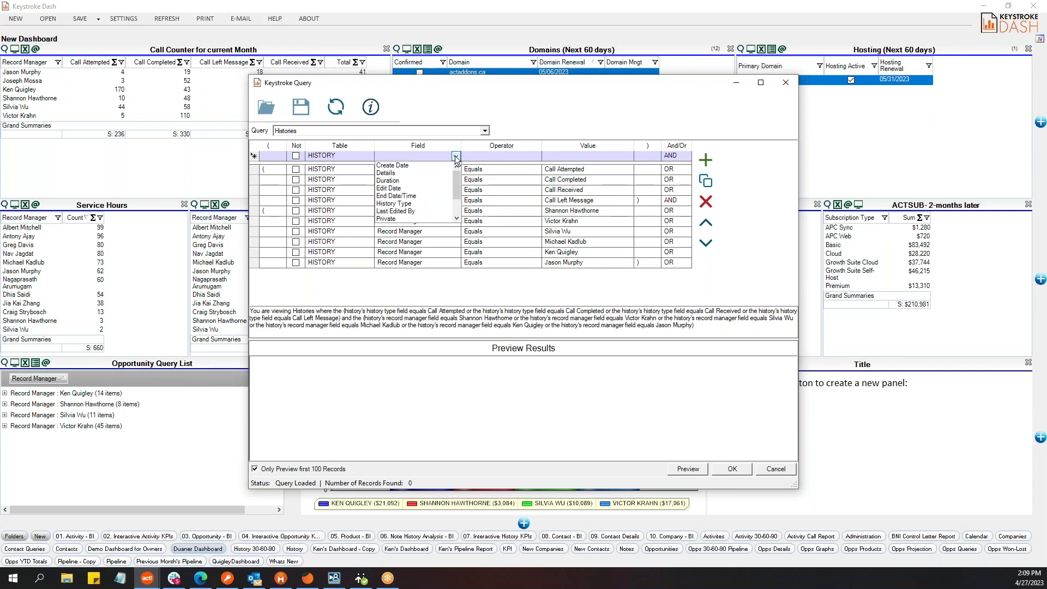
click(457, 218)
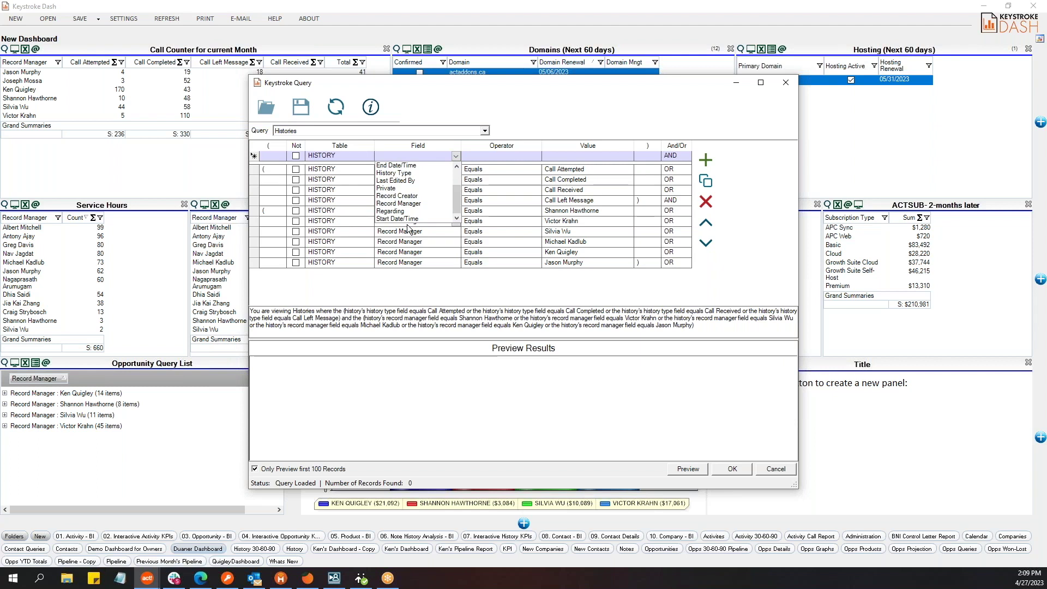
click(409, 219)
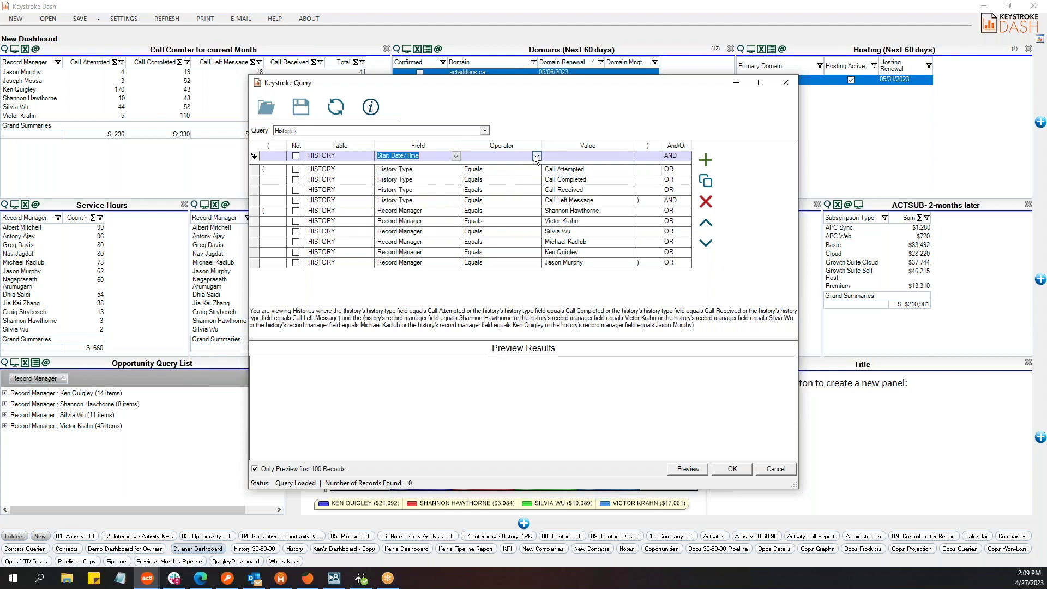
click(536, 156)
click(490, 182)
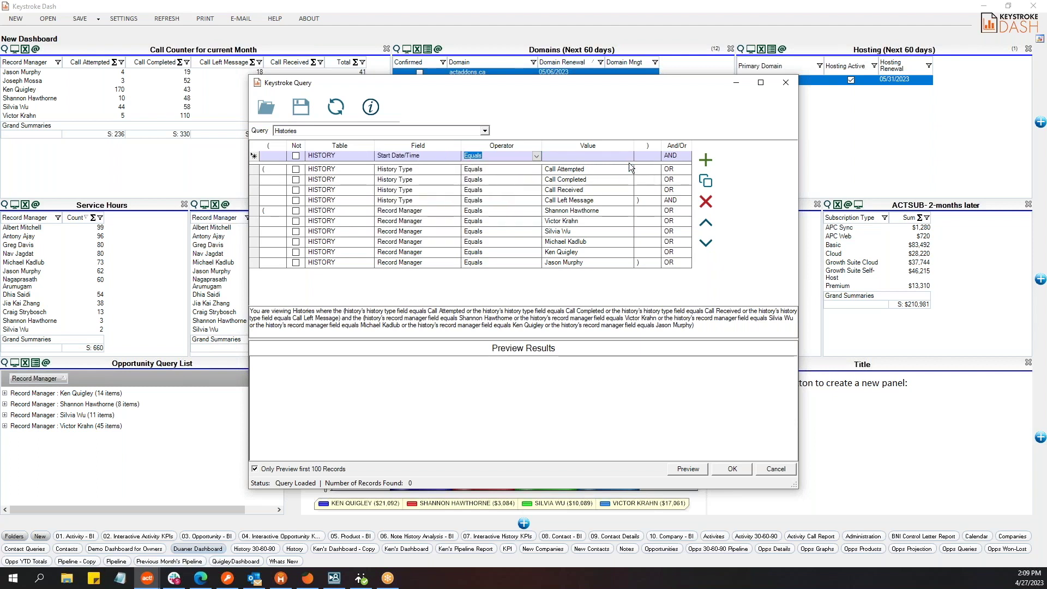
click(629, 156)
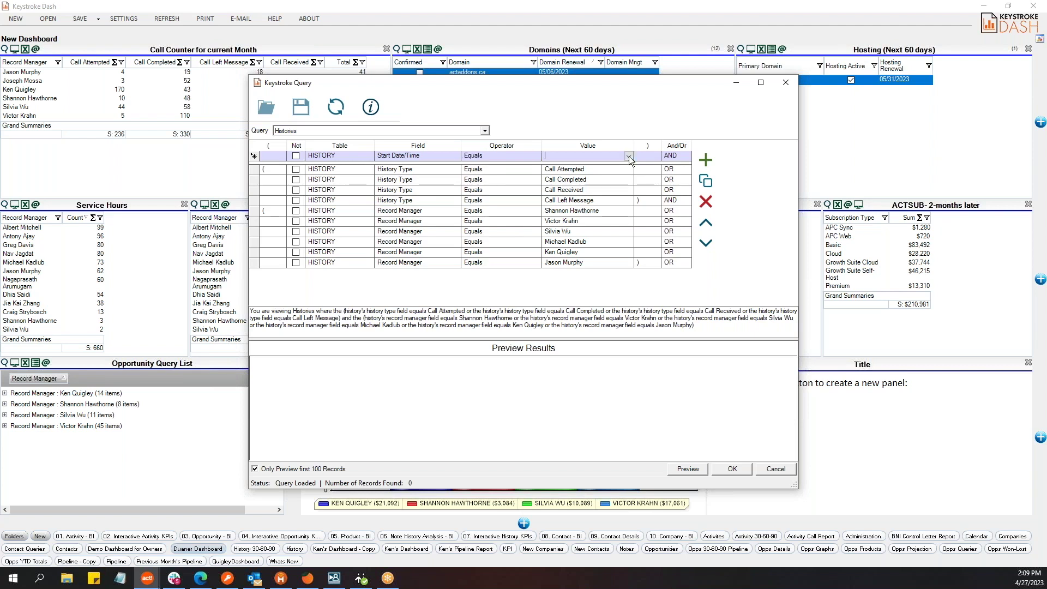
click(629, 218)
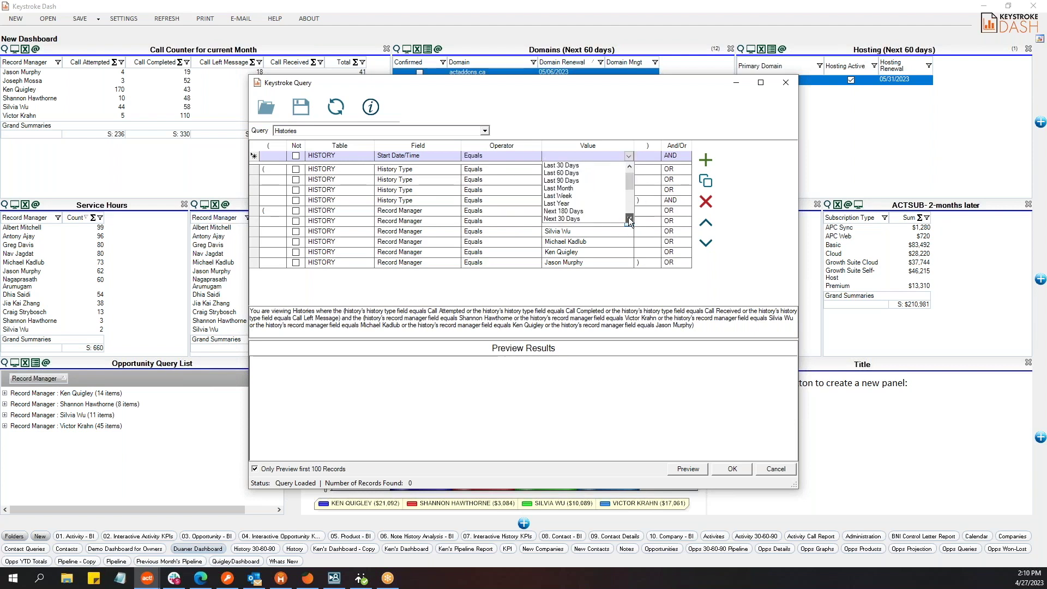
click(627, 216)
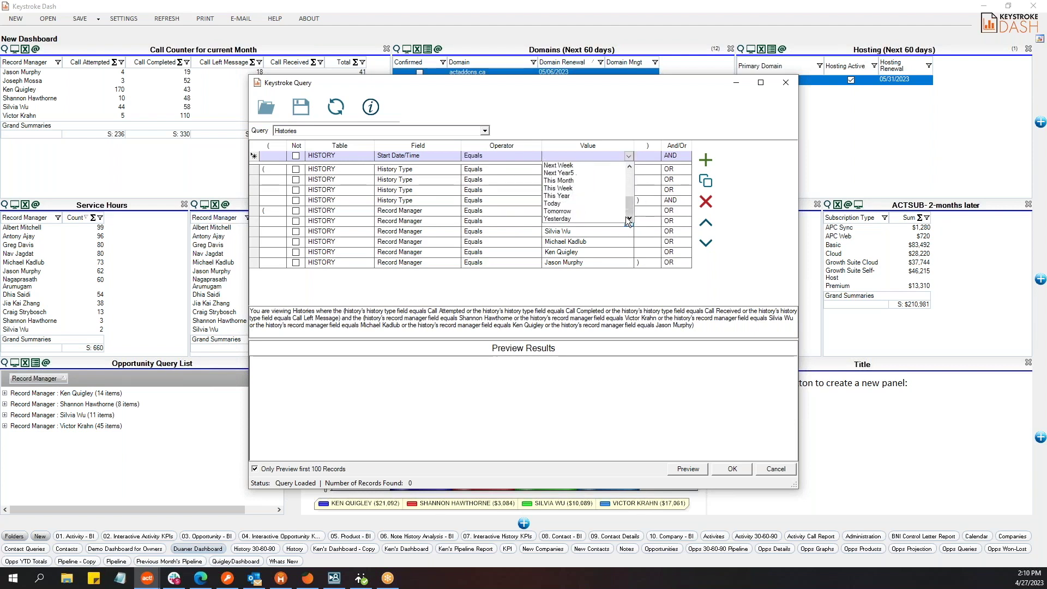
click(583, 181)
click(700, 160)
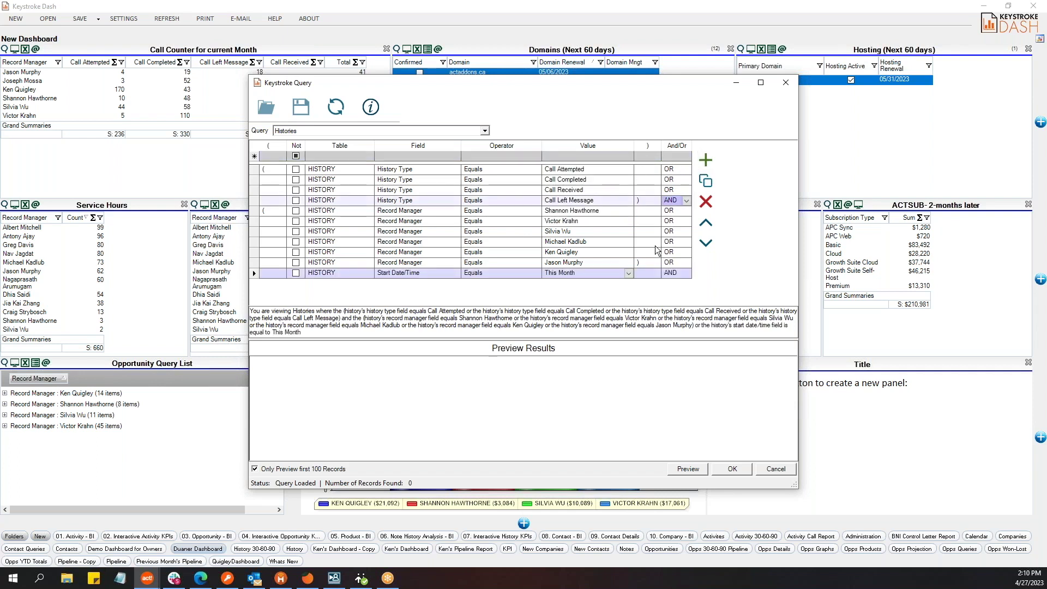
- Set the And/Or connector of the last Record Manager criterion to AND and preview the query results
click(686, 263)
click(672, 279)
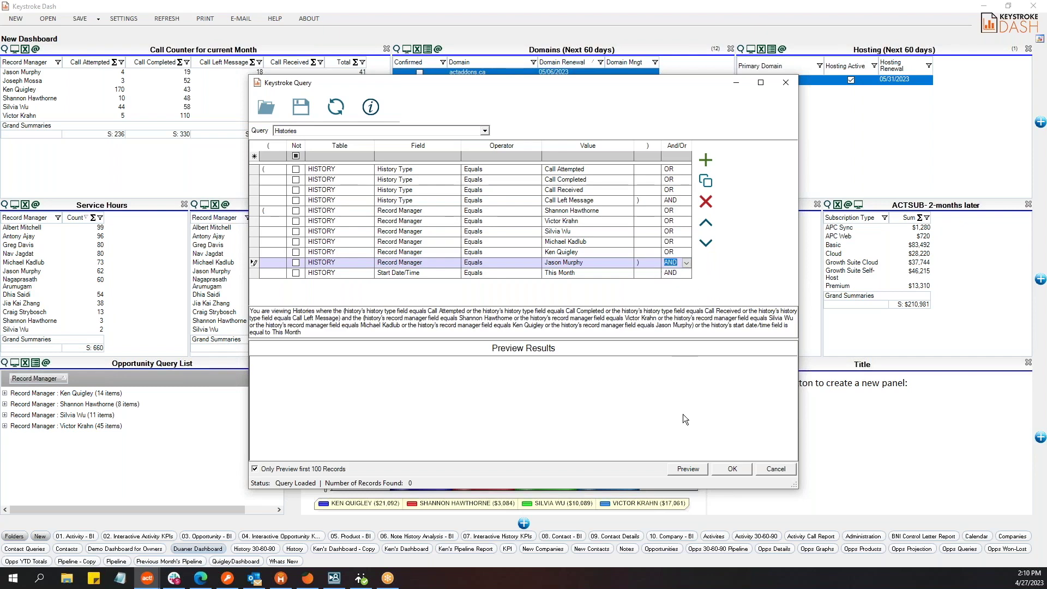
click(699, 470)
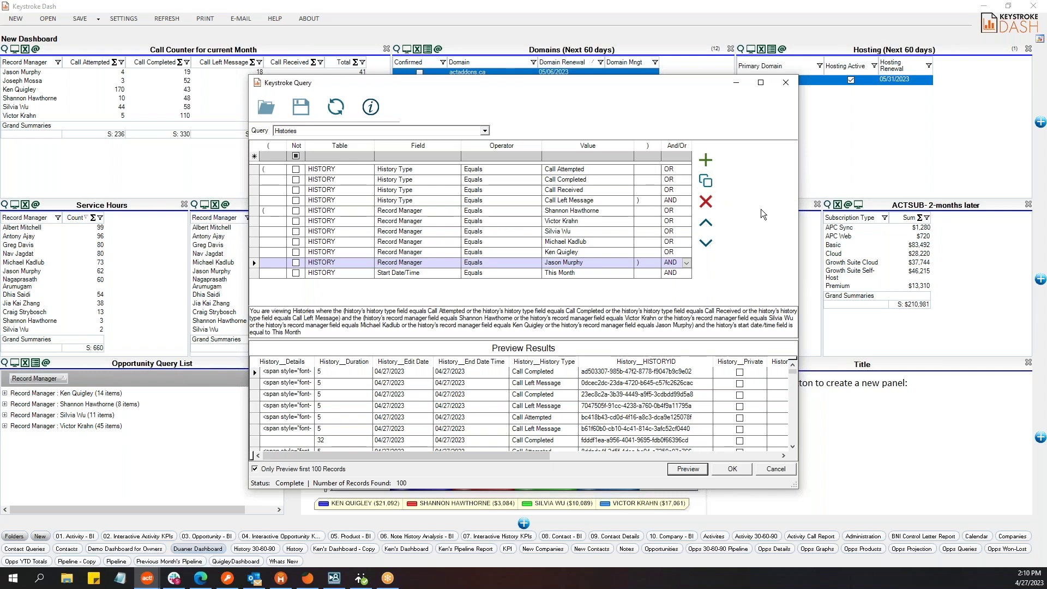
- Apply the edited query to the Call Counter panel and widen its Record Manager column
click(583, 211)
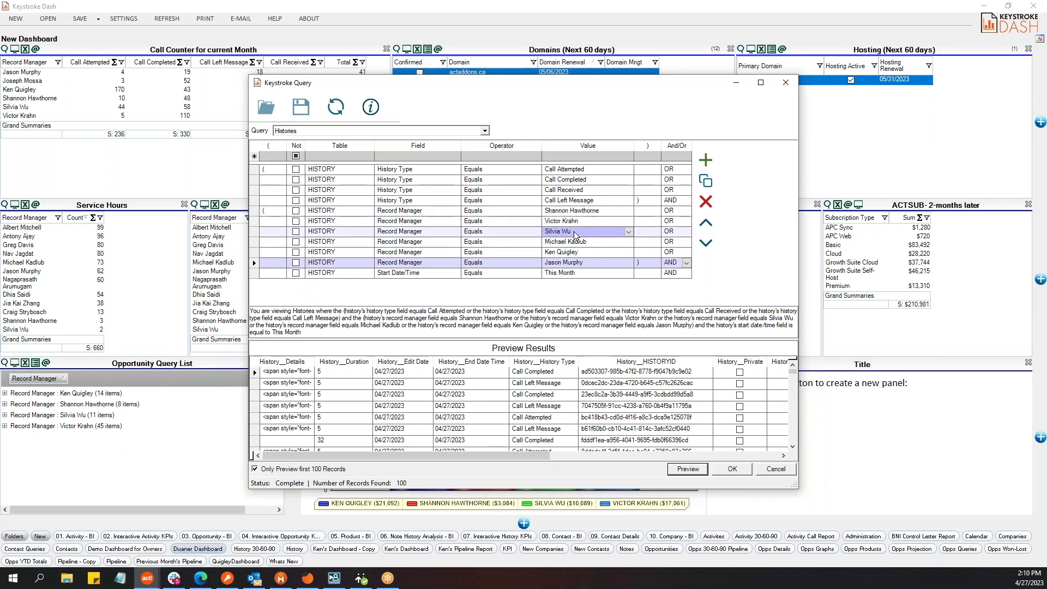
click(732, 470)
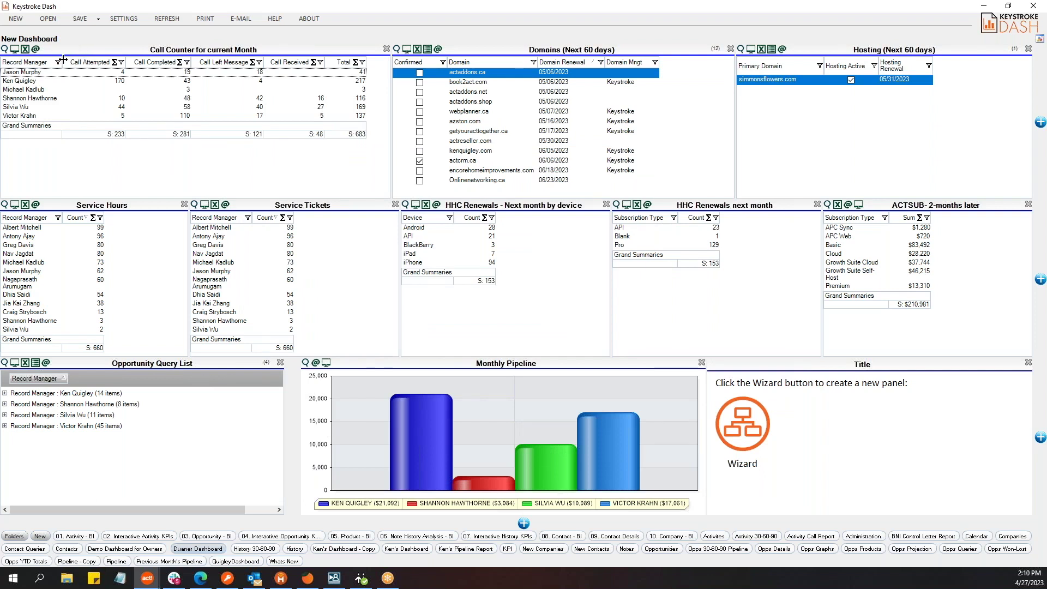
drag(62, 60, 76, 61)
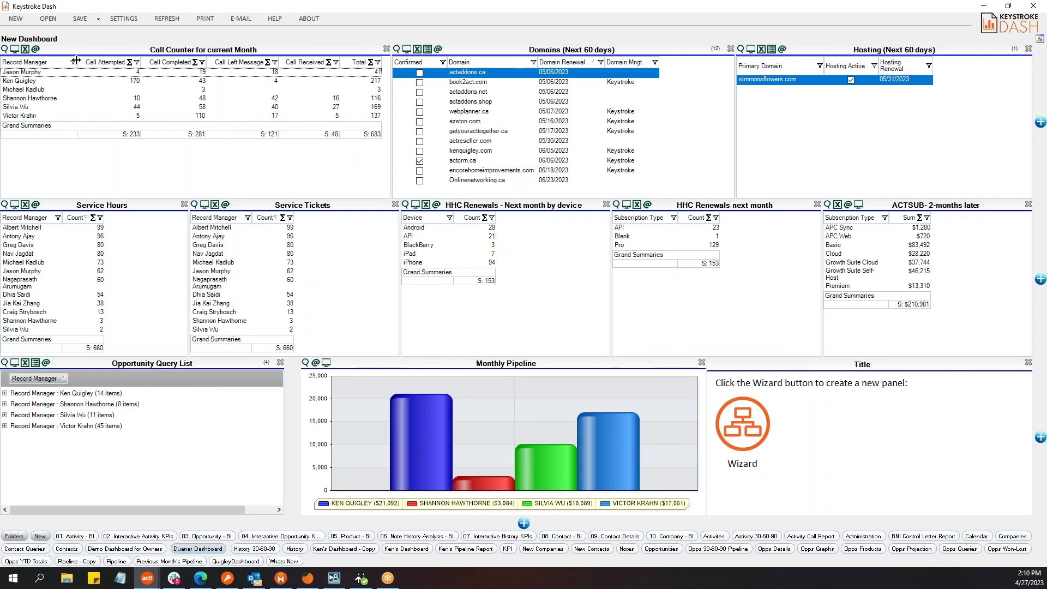
drag(77, 61, 81, 61)
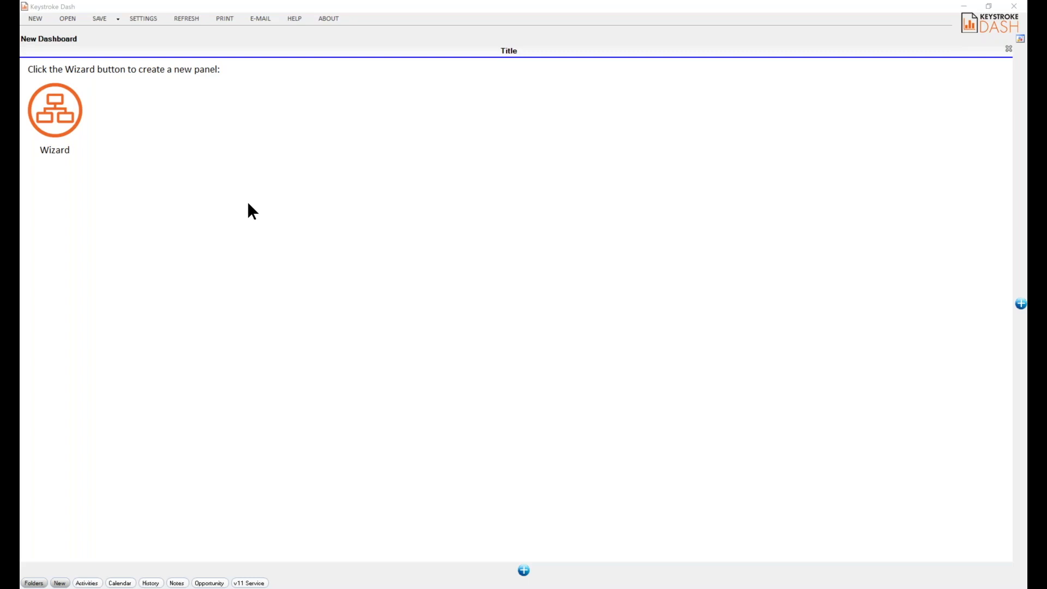
- Start a new panel on a new dashboard with the Panel Wizard, using Contact Query as the data source
click(32, 21)
click(67, 125)
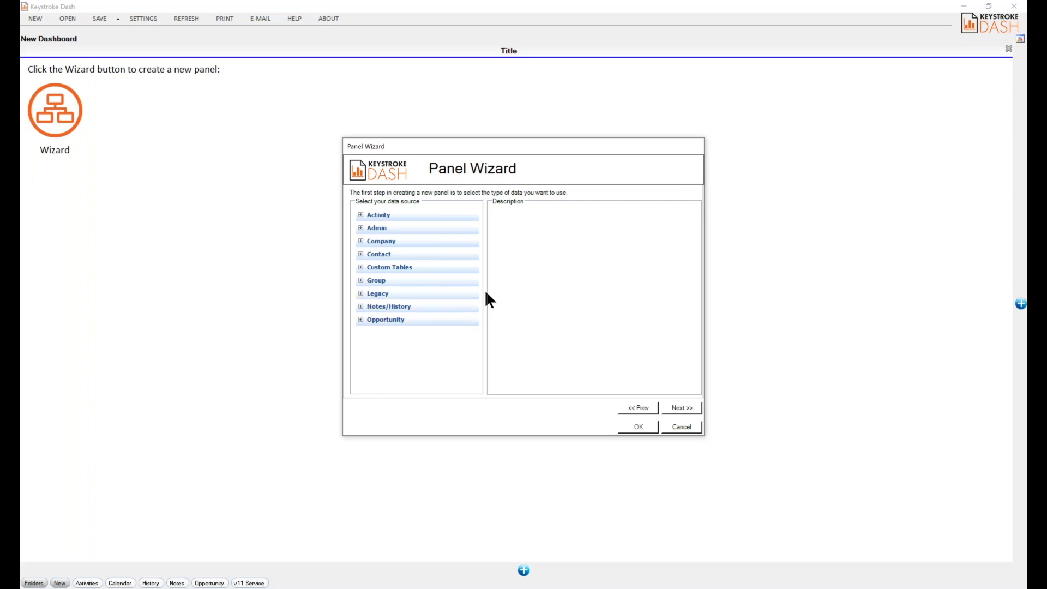
click(361, 254)
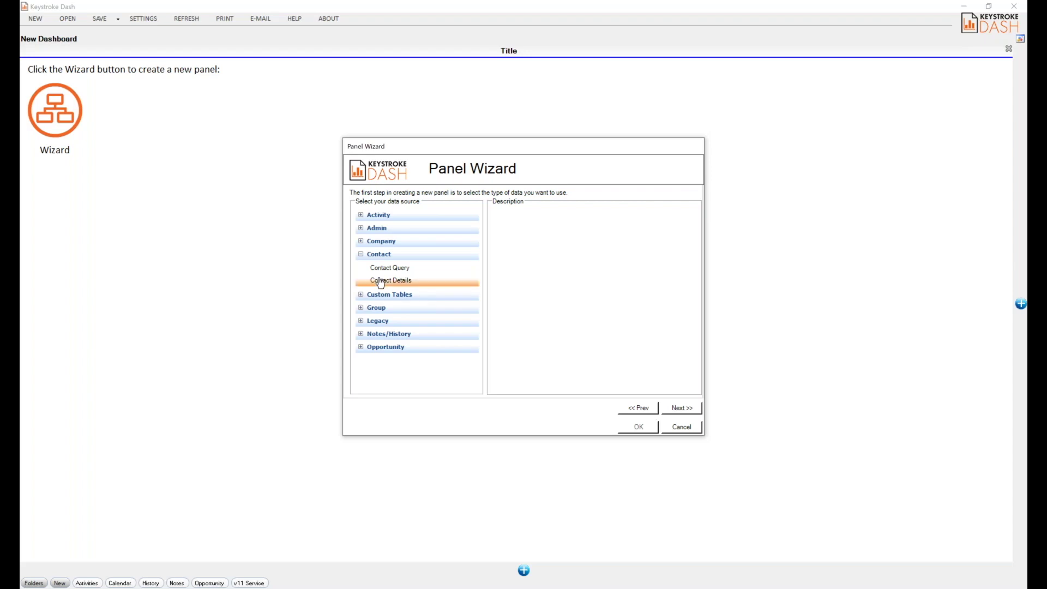
click(393, 271)
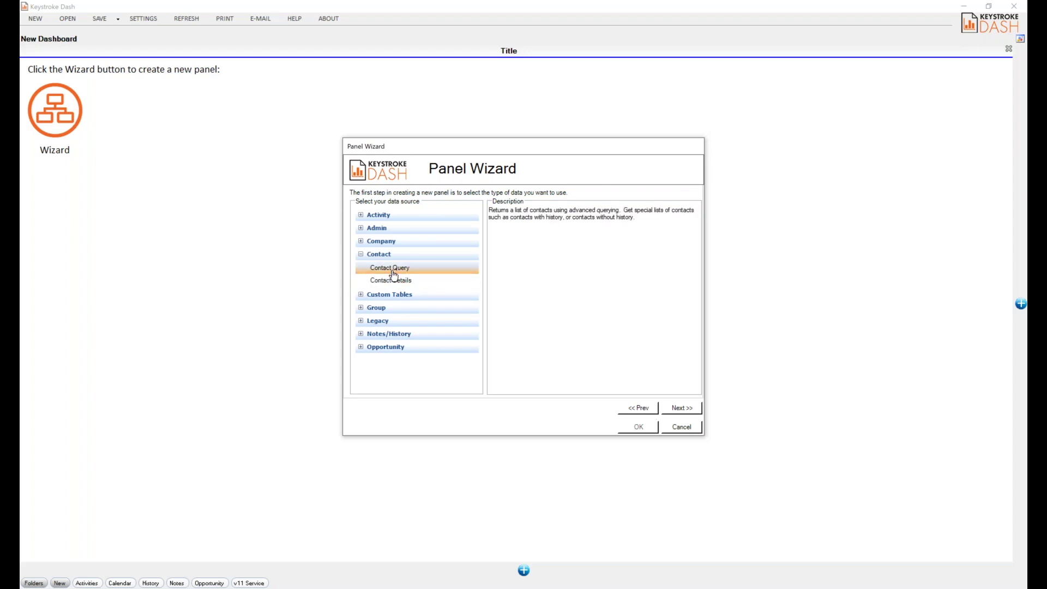
click(677, 410)
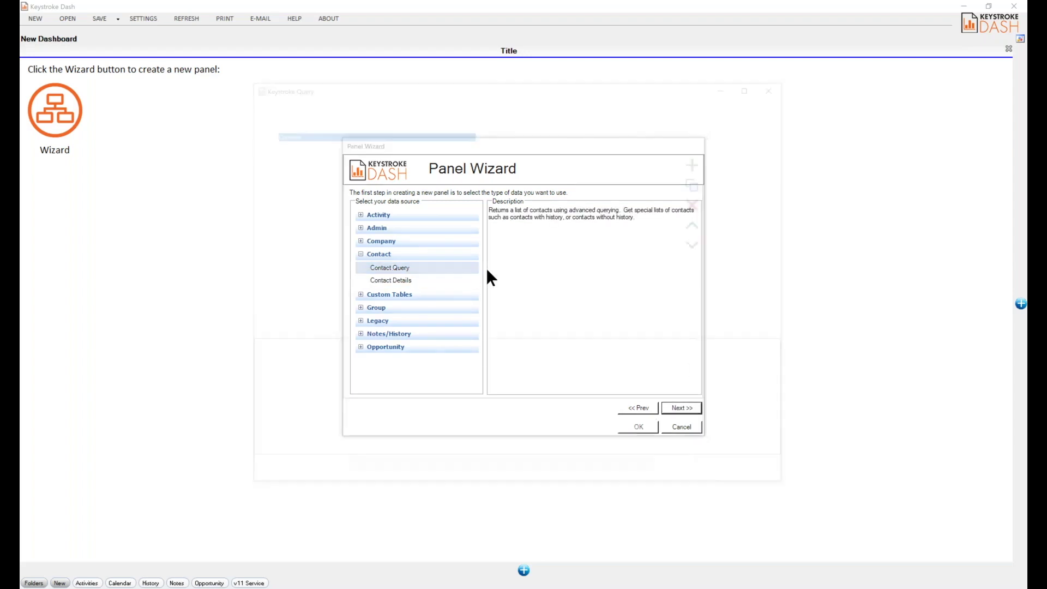
- Look through the contact query types with and without related records and choose Contacts as the query
click(318, 137)
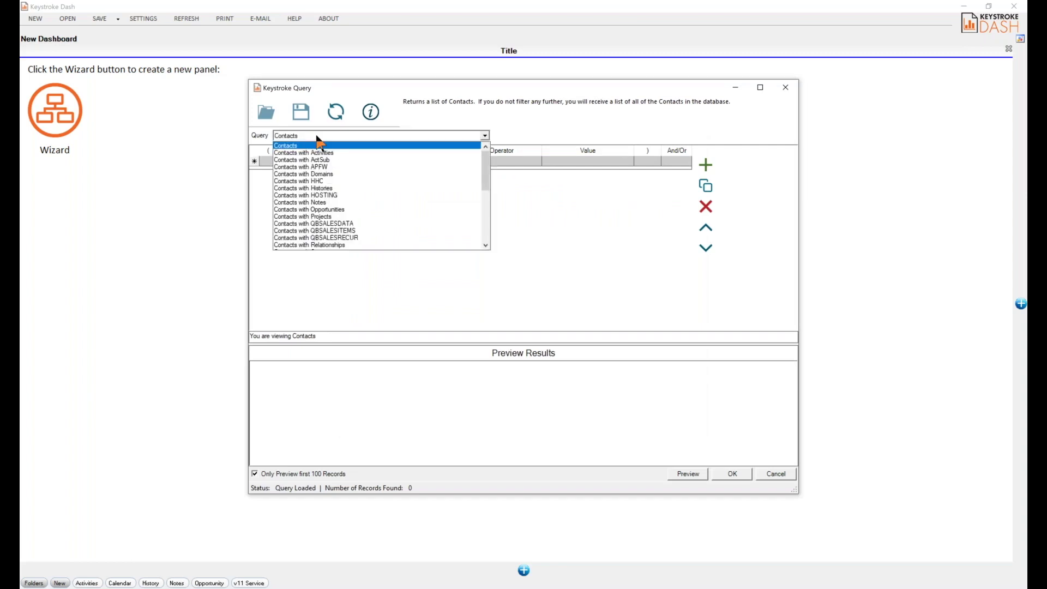
drag(484, 159, 487, 234)
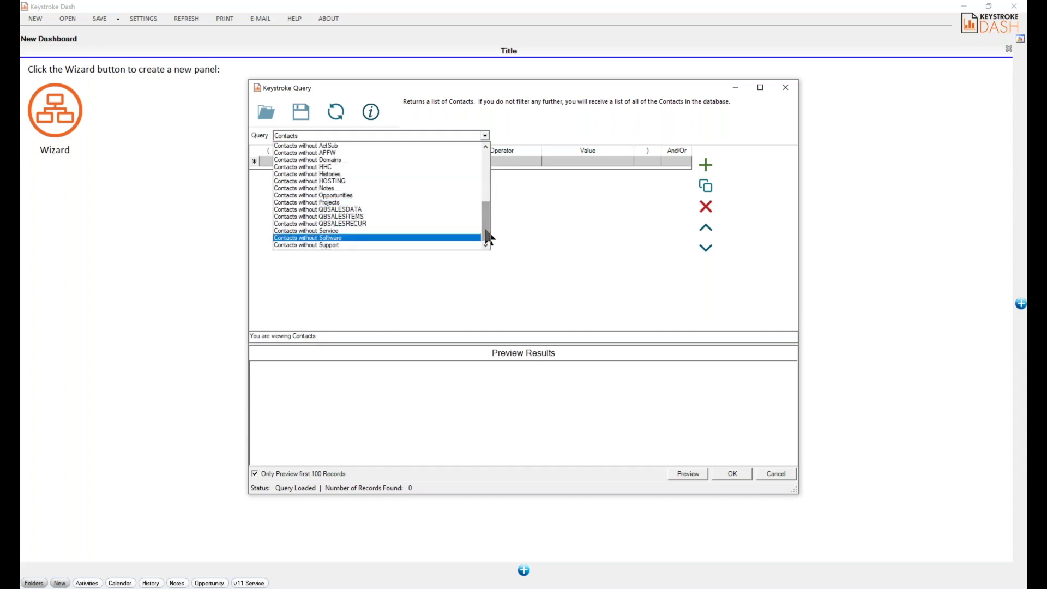
drag(487, 237, 477, 187)
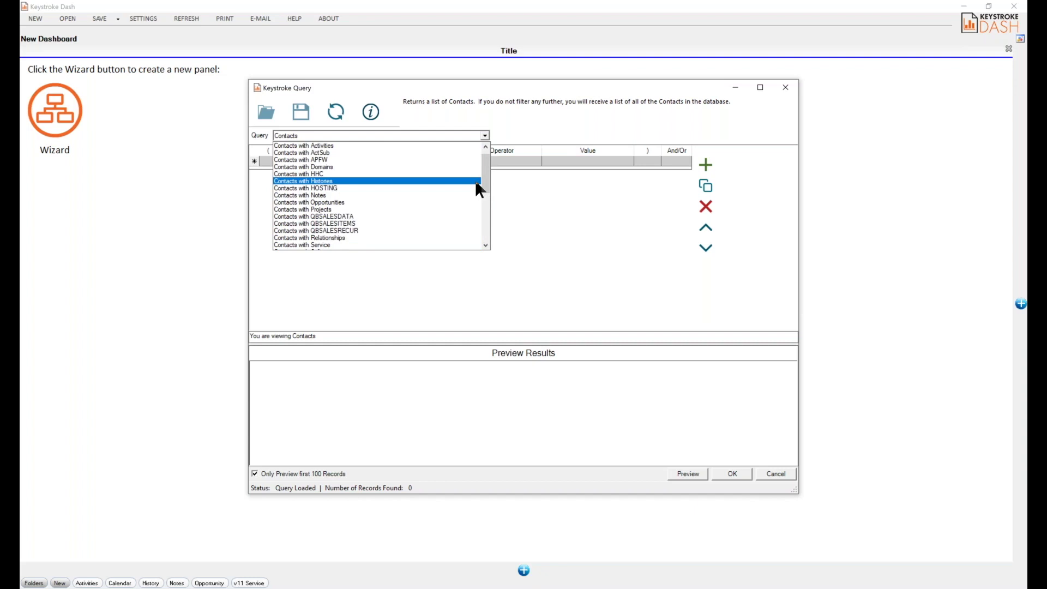
drag(488, 181, 484, 221)
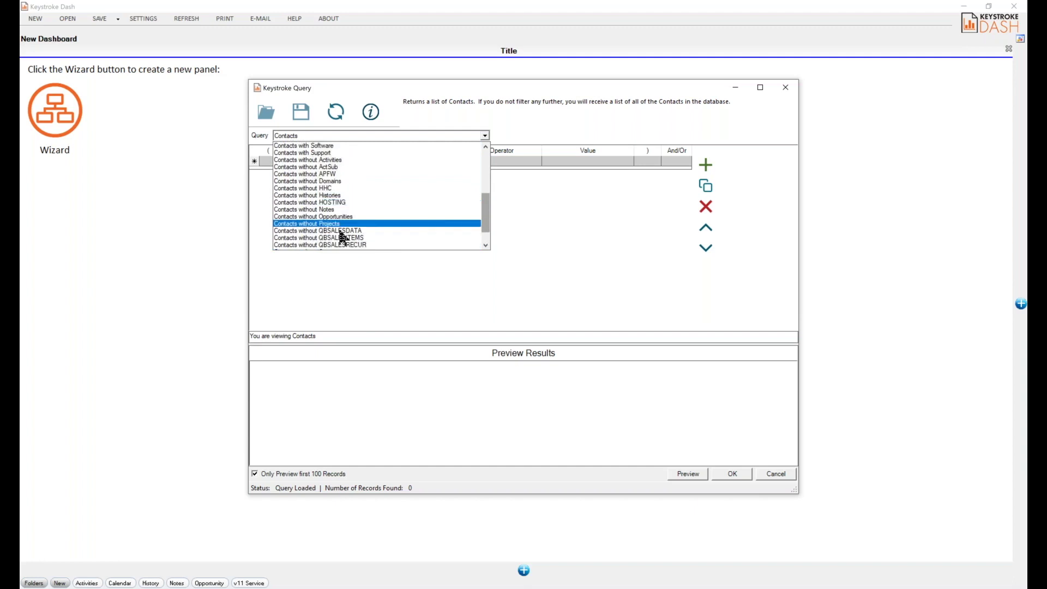
drag(486, 229, 472, 164)
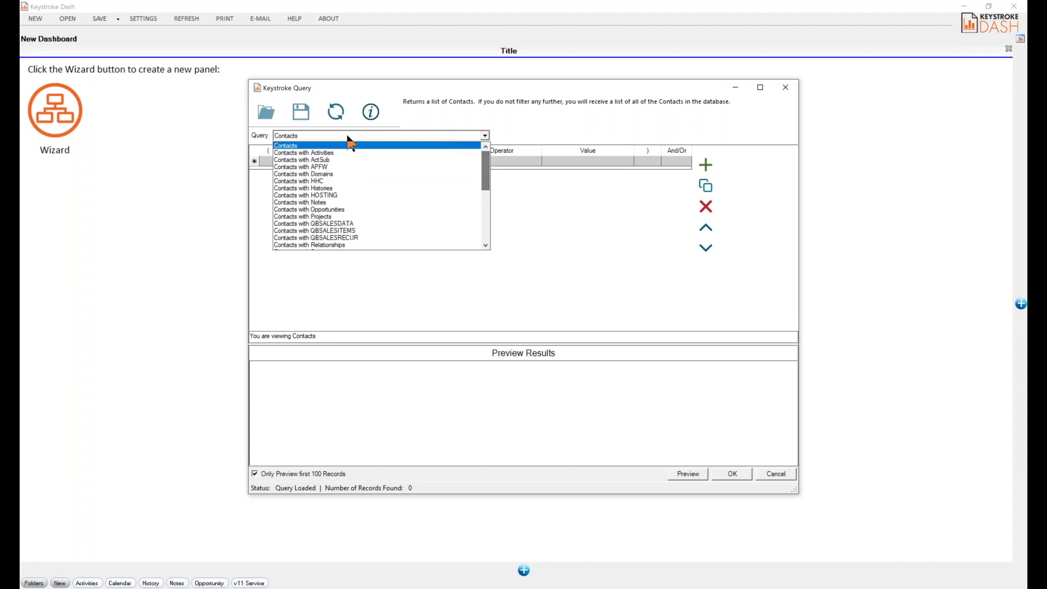
click(307, 146)
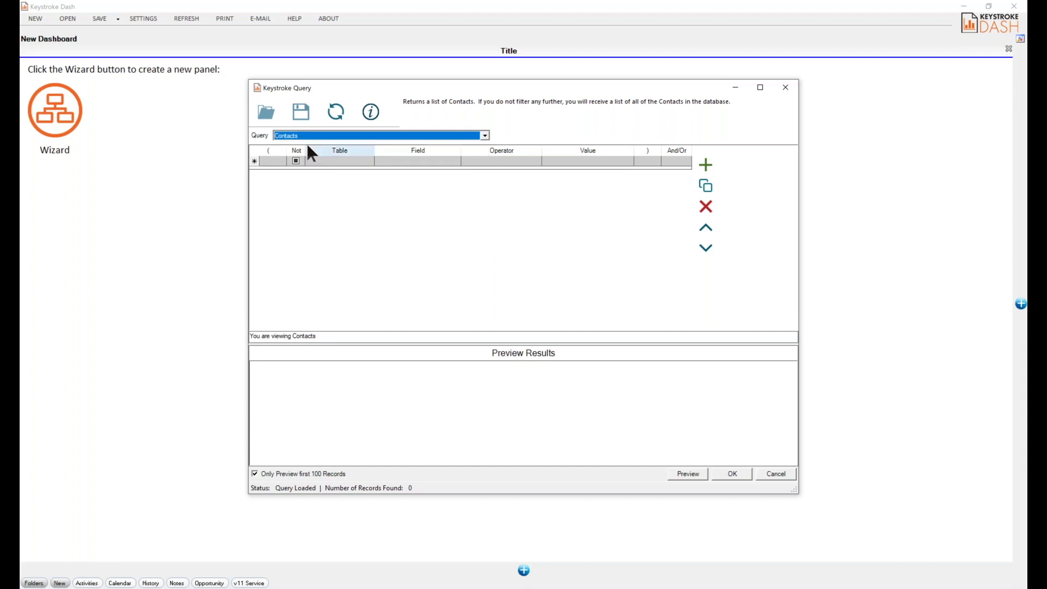
- Add a CONTACT criterion where Province Contains Data and accept the query
click(369, 162)
click(370, 161)
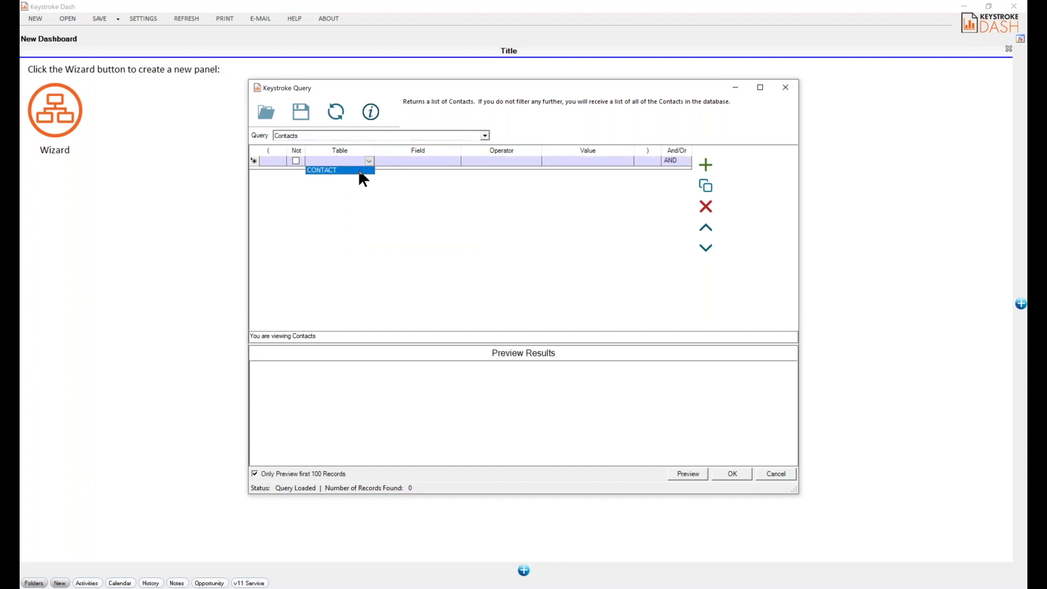
click(362, 170)
click(456, 161)
drag(458, 174, 460, 200)
scroll(443, 204, up, 1)
scroll(443, 204, up, 4)
scroll(436, 204, up, 5)
scroll(438, 200, down, 3)
scroll(403, 217, down, 4)
click(403, 217)
click(537, 160)
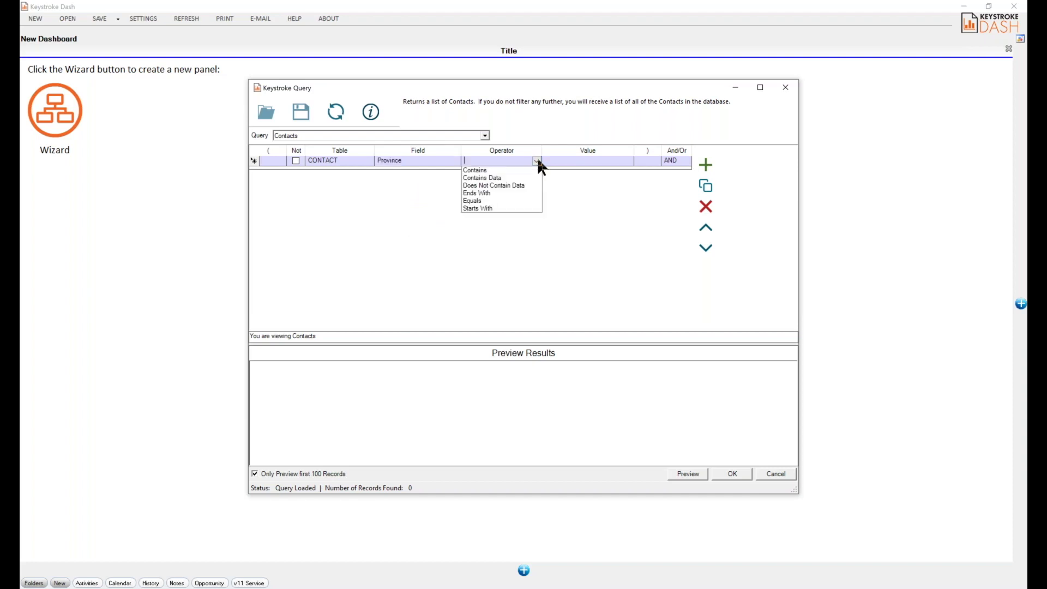
click(493, 178)
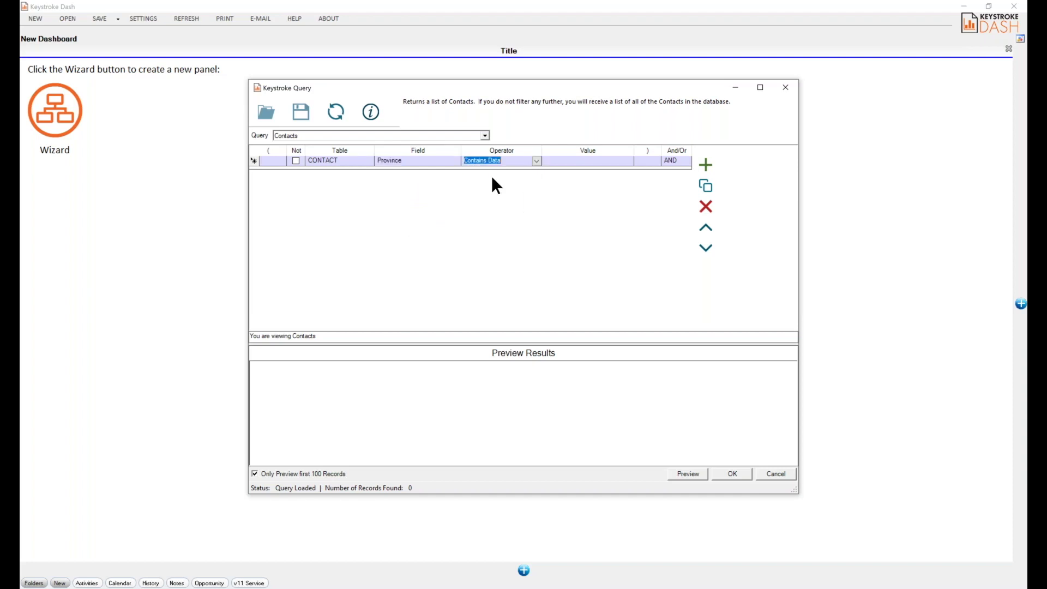
click(703, 165)
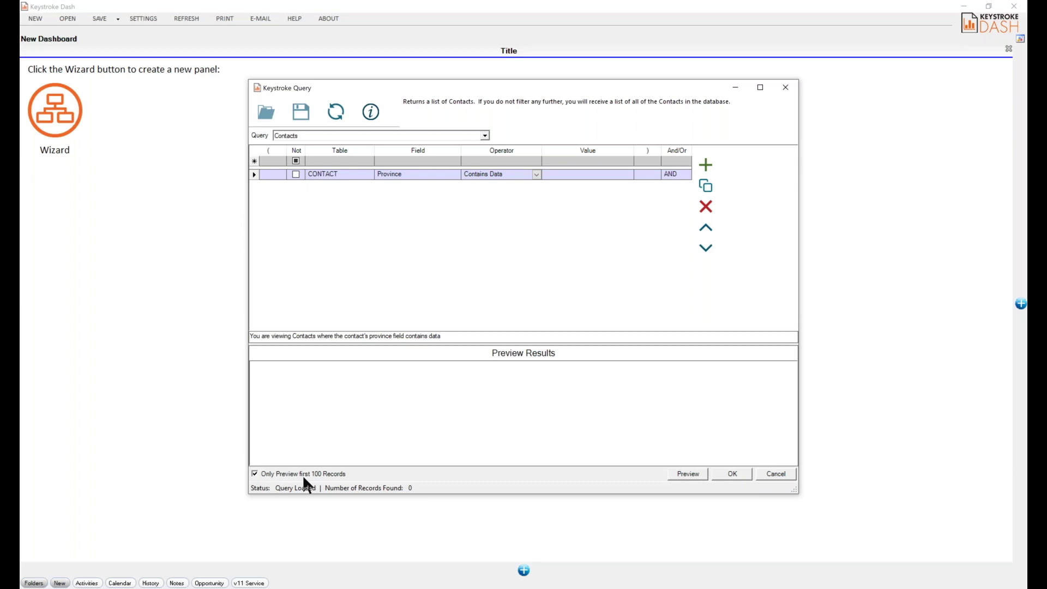
click(733, 474)
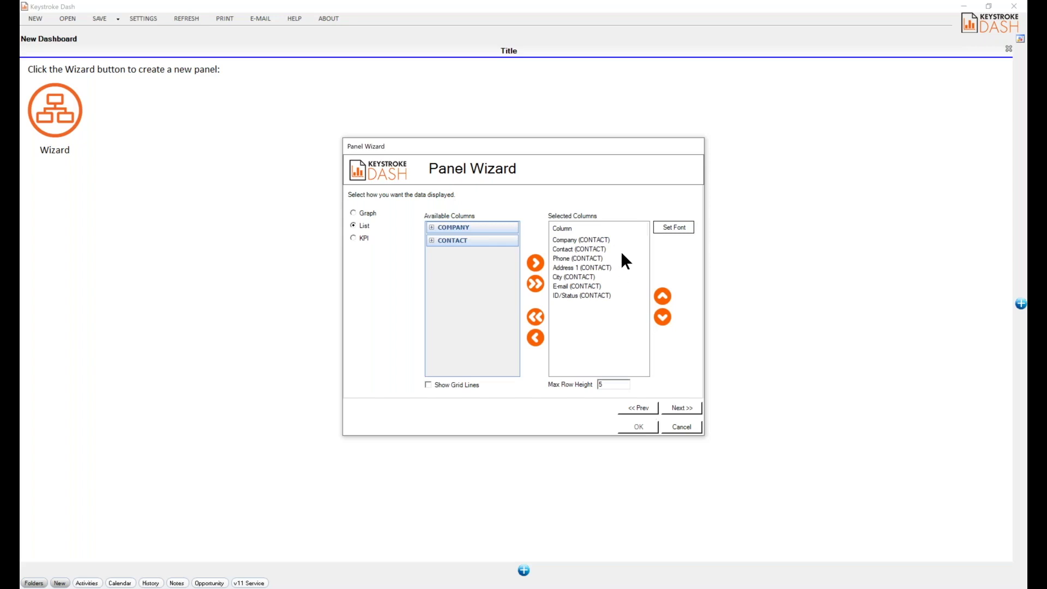
- Add the CONTACT Province column to the list panel with grid lines shown, and finish the Panel Wizard
click(431, 241)
click(456, 304)
scroll(458, 304, down, 15)
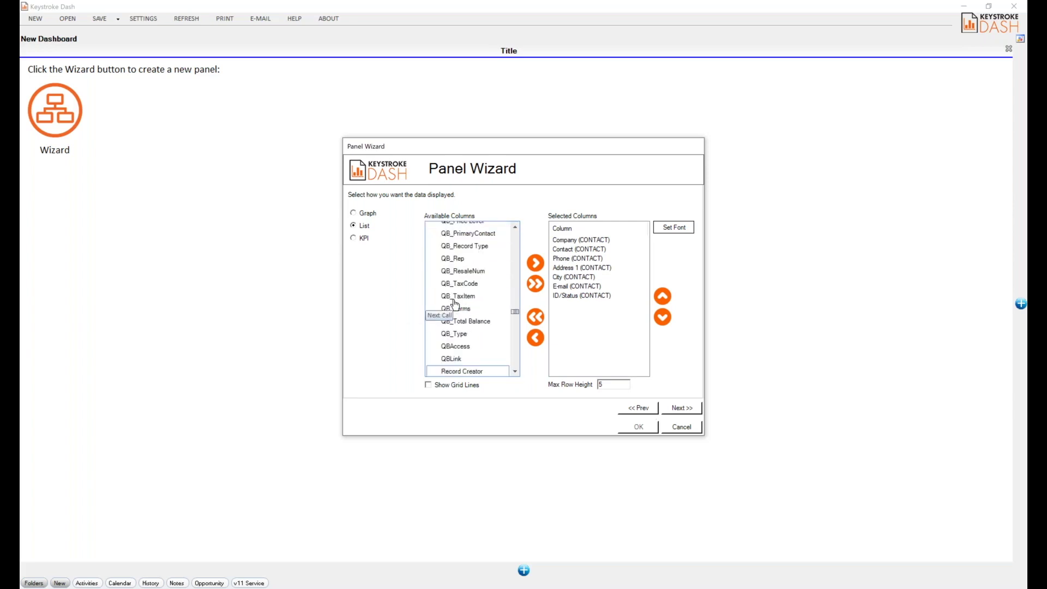
click(462, 342)
scroll(462, 346, down, 3)
click(468, 332)
click(458, 343)
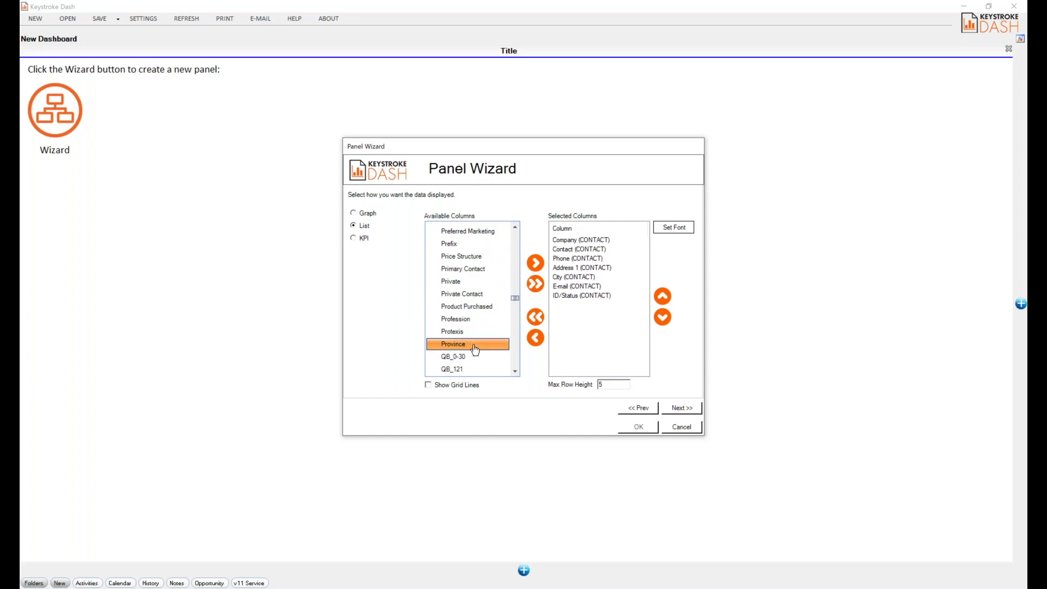
click(535, 262)
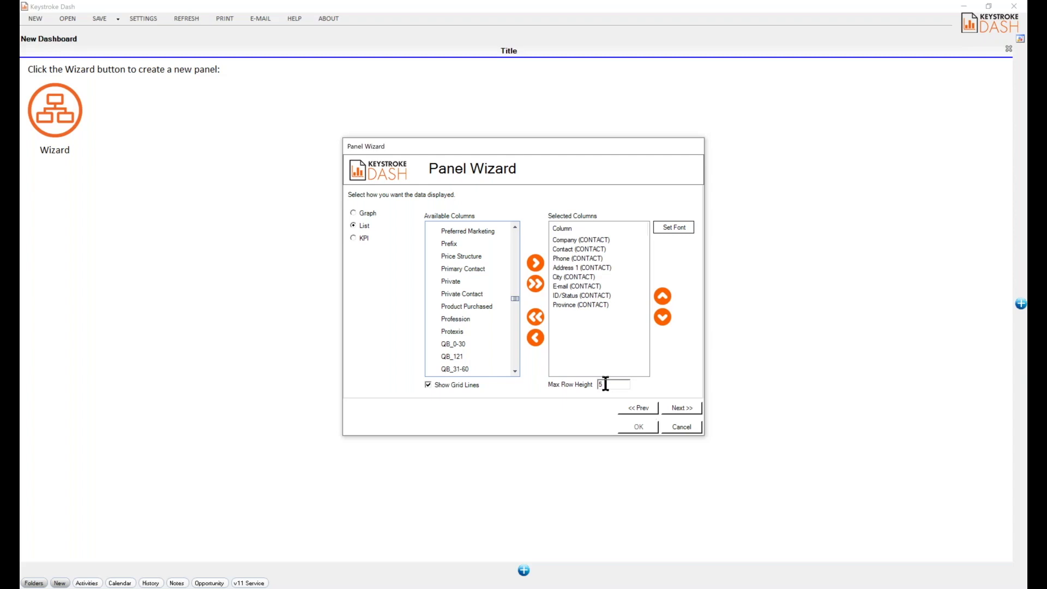
click(683, 408)
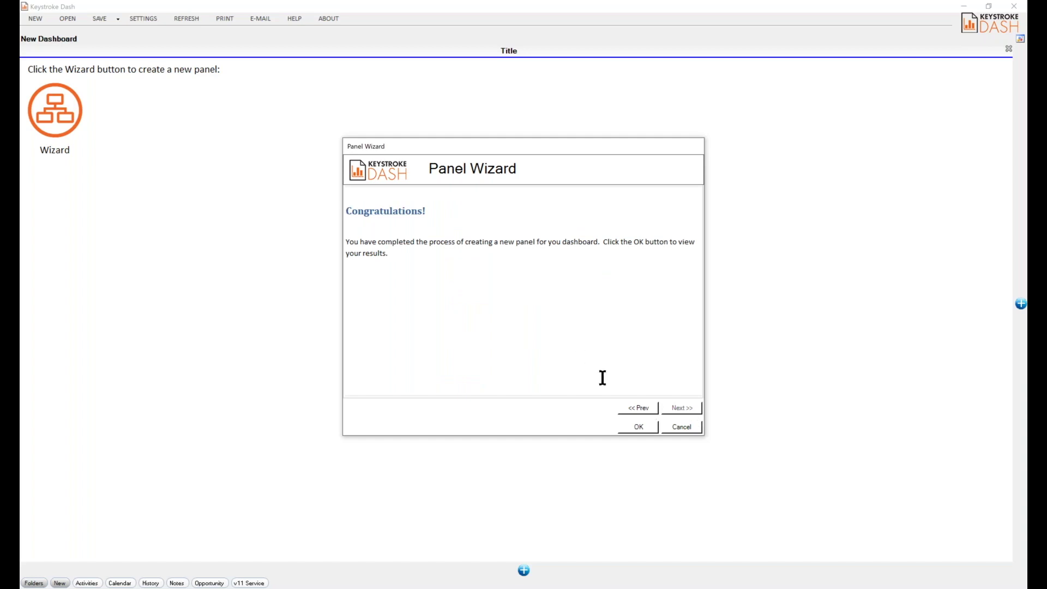
click(641, 431)
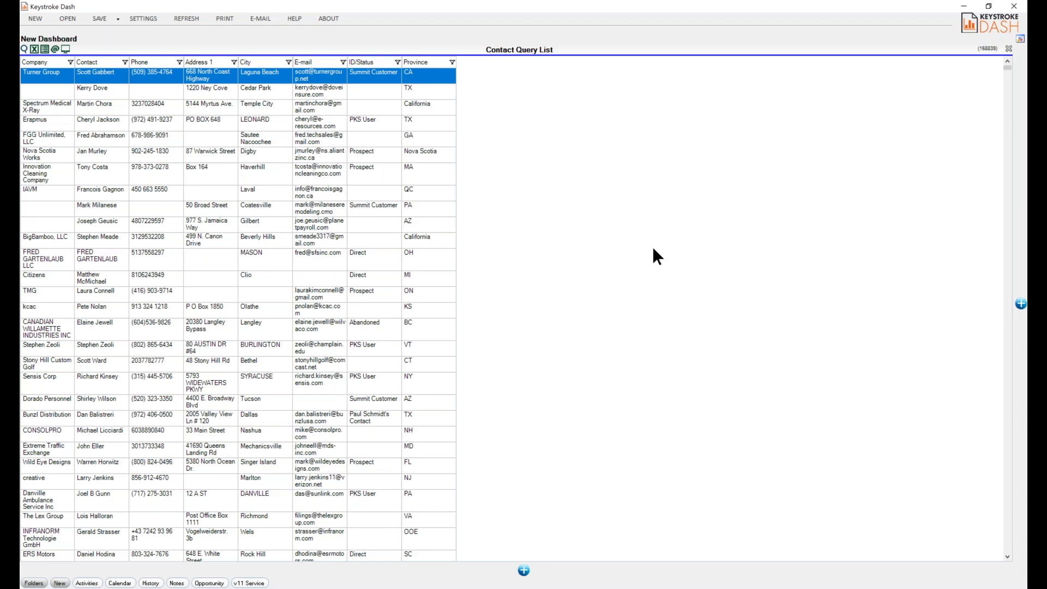
- Save the new dashboard as Test Contacts in the Demoes folder and look at its tab's management options
click(95, 18)
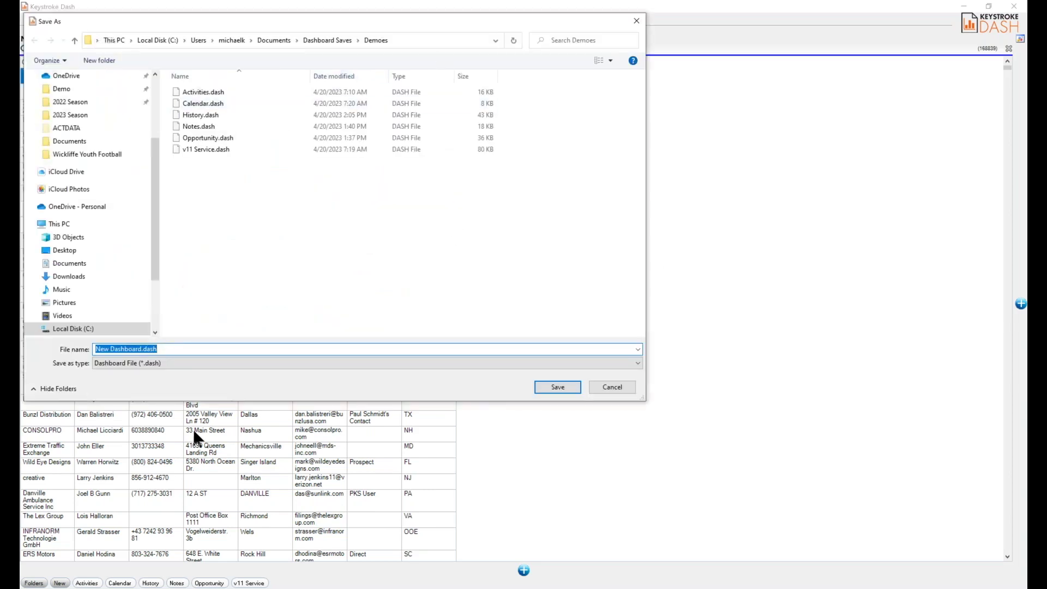
text(Test Contacts)
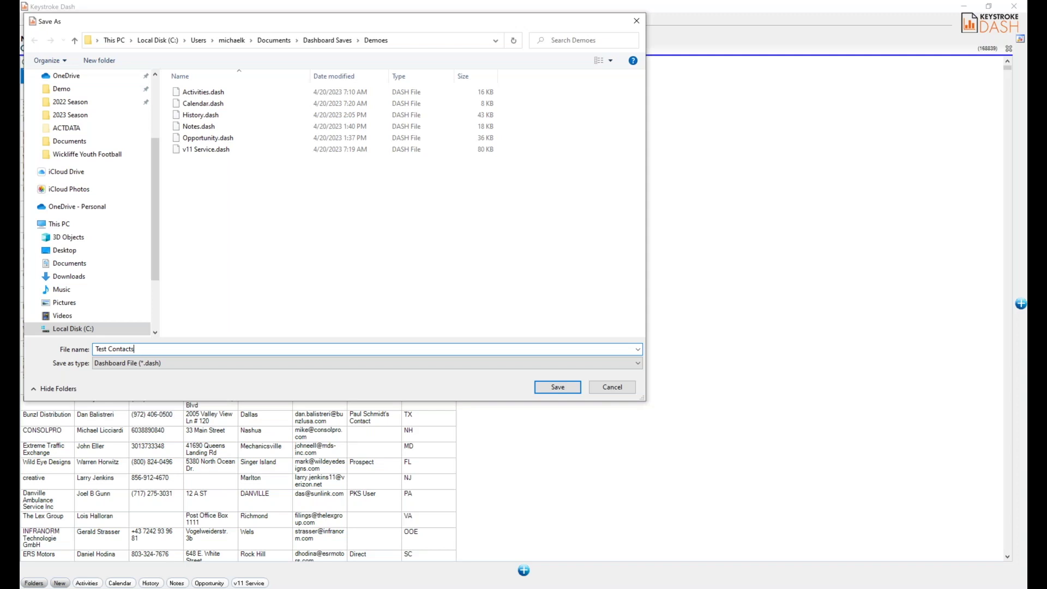
click(557, 387)
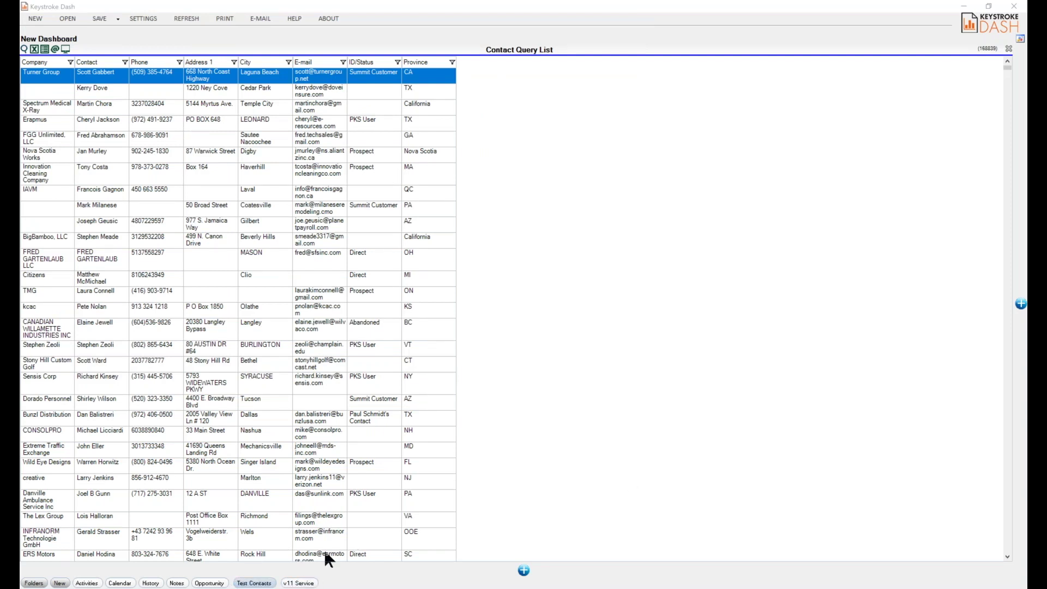
right_click(255, 583)
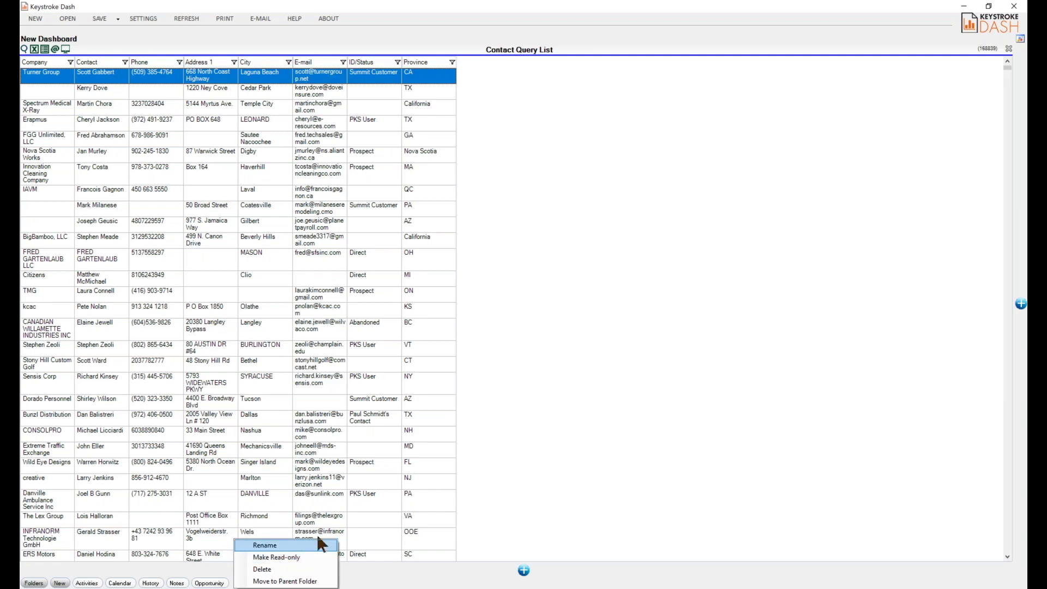
click(577, 357)
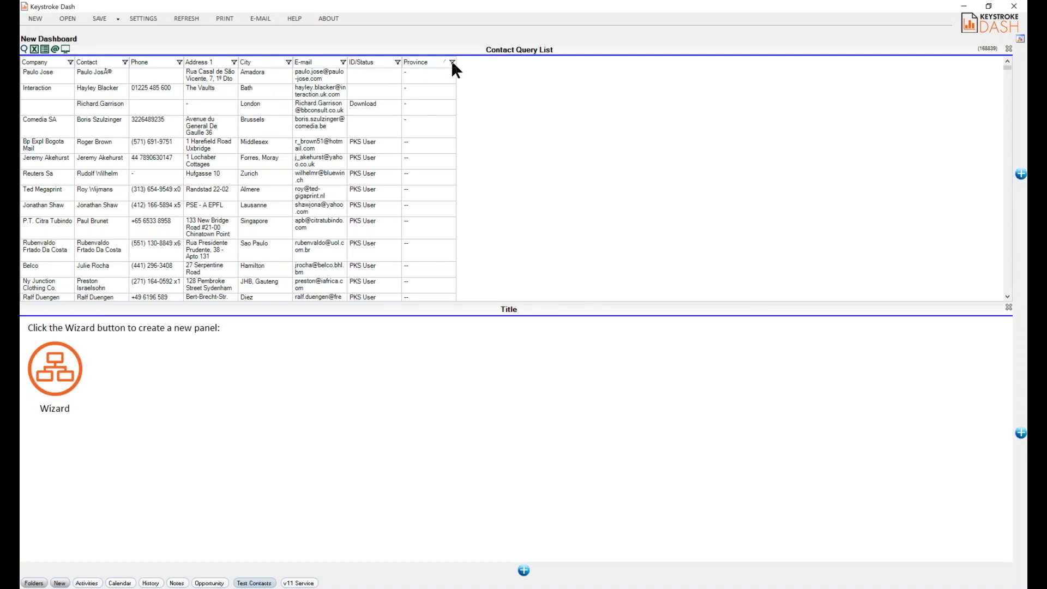
- Show the grouping area of the Contact Query List and group the contacts by City
click(44, 50)
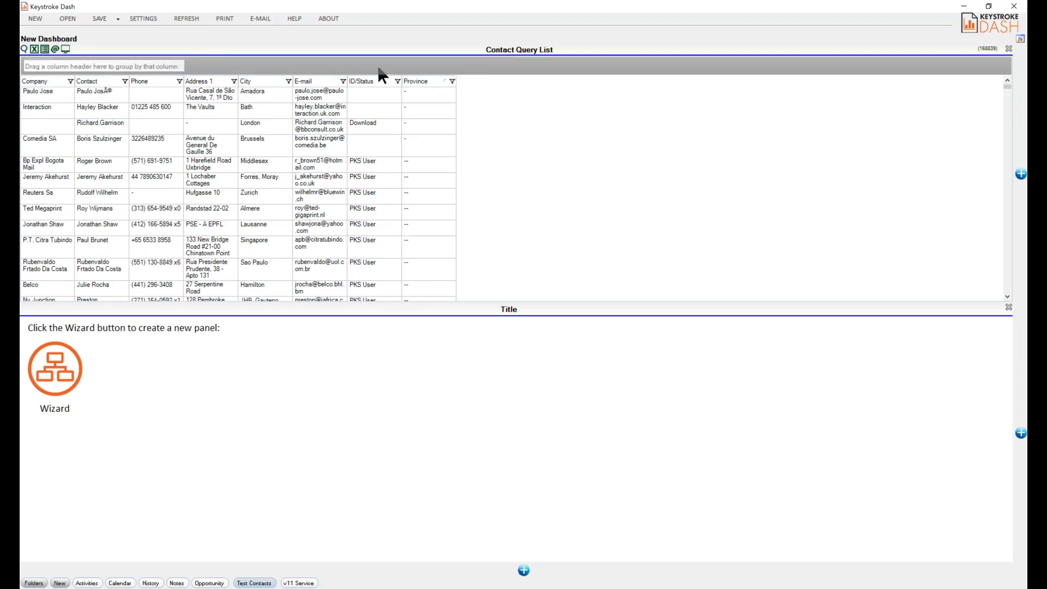
drag(289, 82, 81, 60)
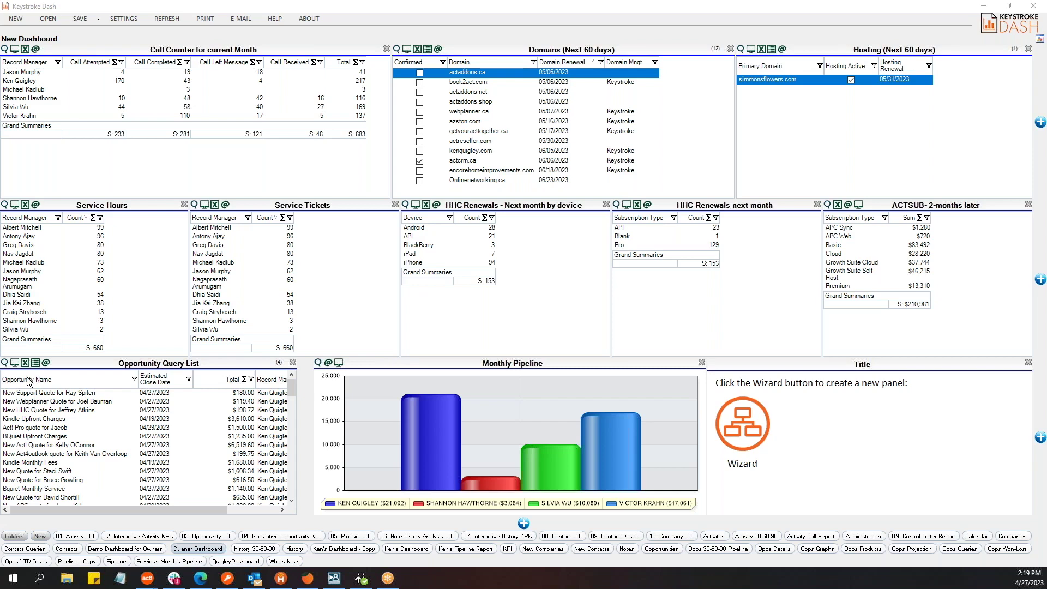
- Group the Opportunity Query List by Record Manager and add a Sum summary to its Total column
click(36, 363)
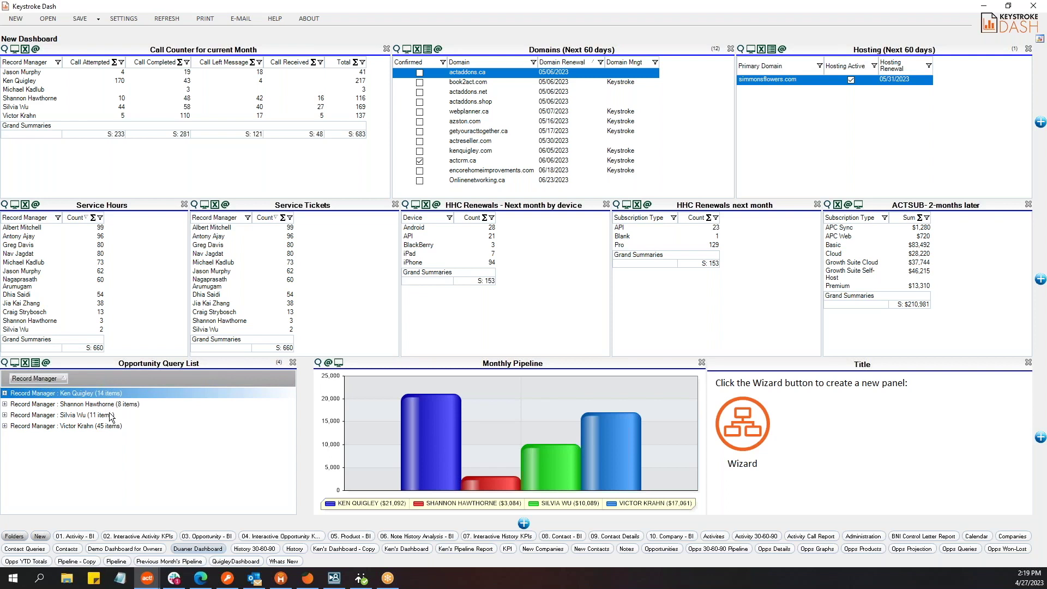
click(5, 393)
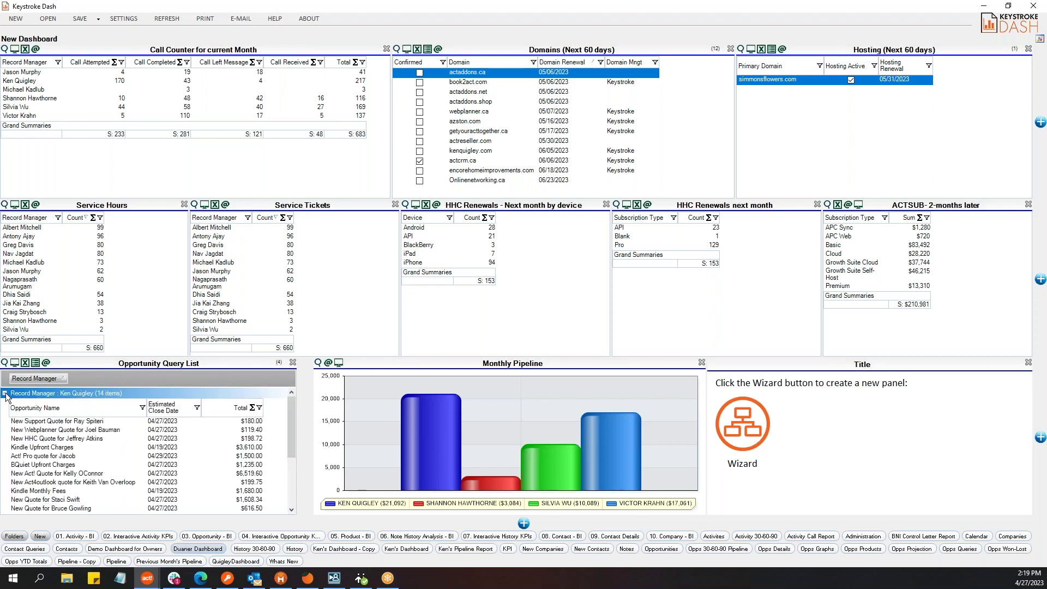
click(252, 408)
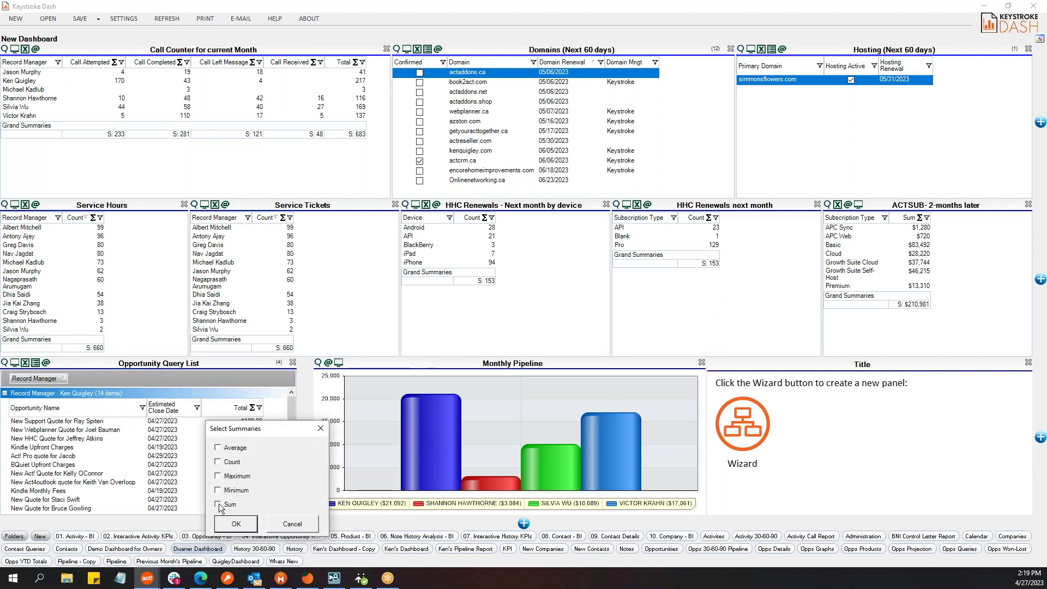
click(236, 523)
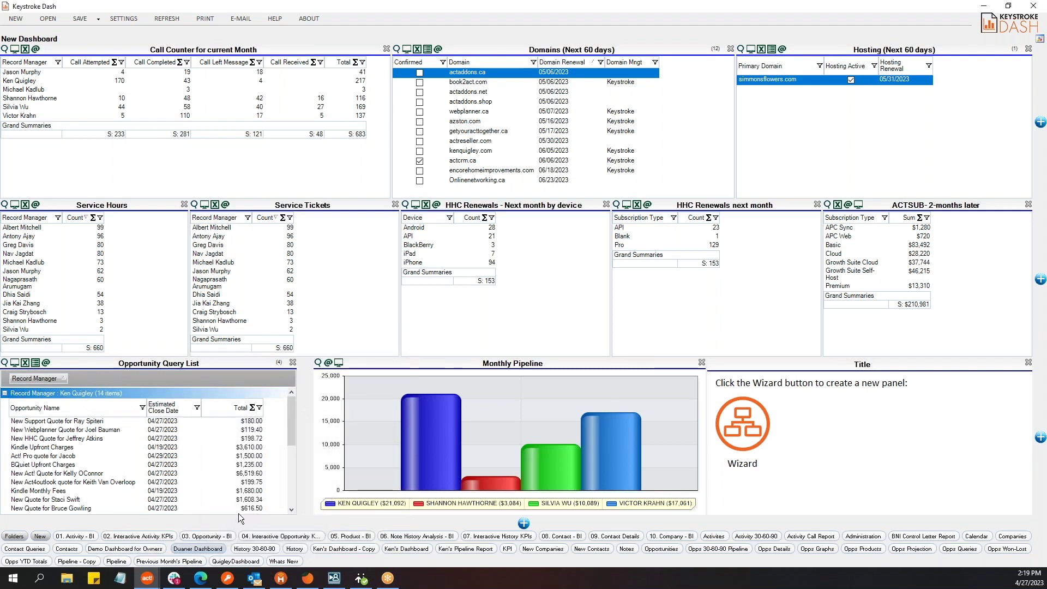
- Check the Total sum of the first record manager's group and collapse it to view the grand total
scroll(274, 485, down, 3)
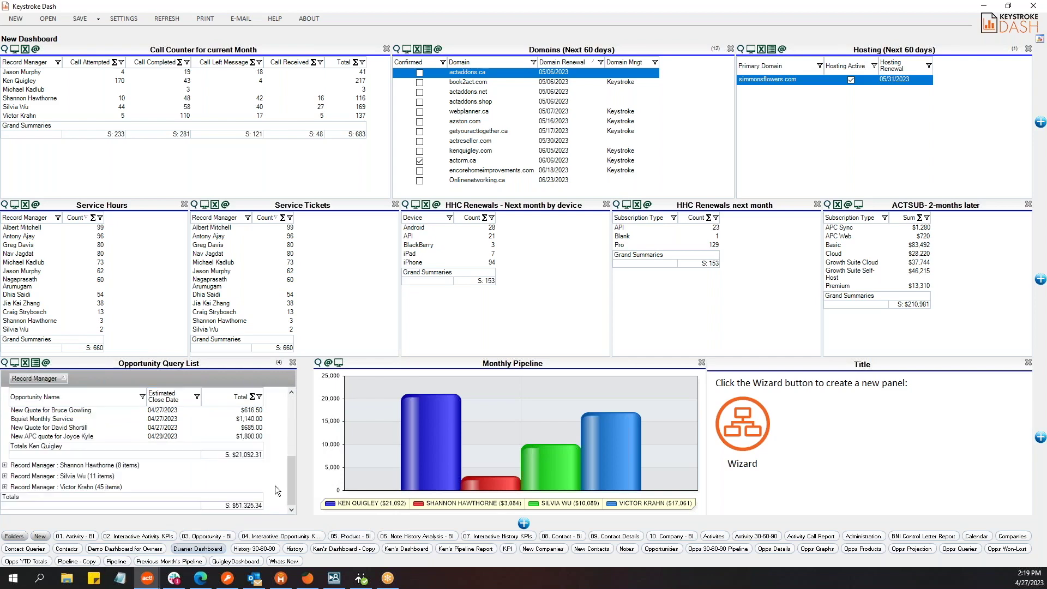
scroll(263, 483, up, 2)
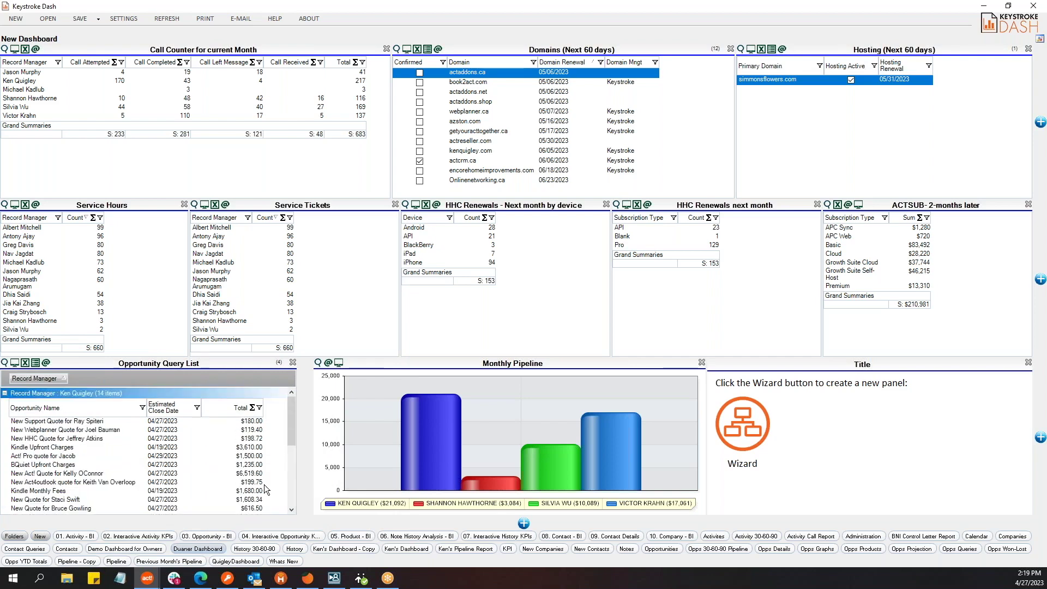
scroll(262, 482, down, 2)
scroll(270, 494, up, 5)
click(5, 393)
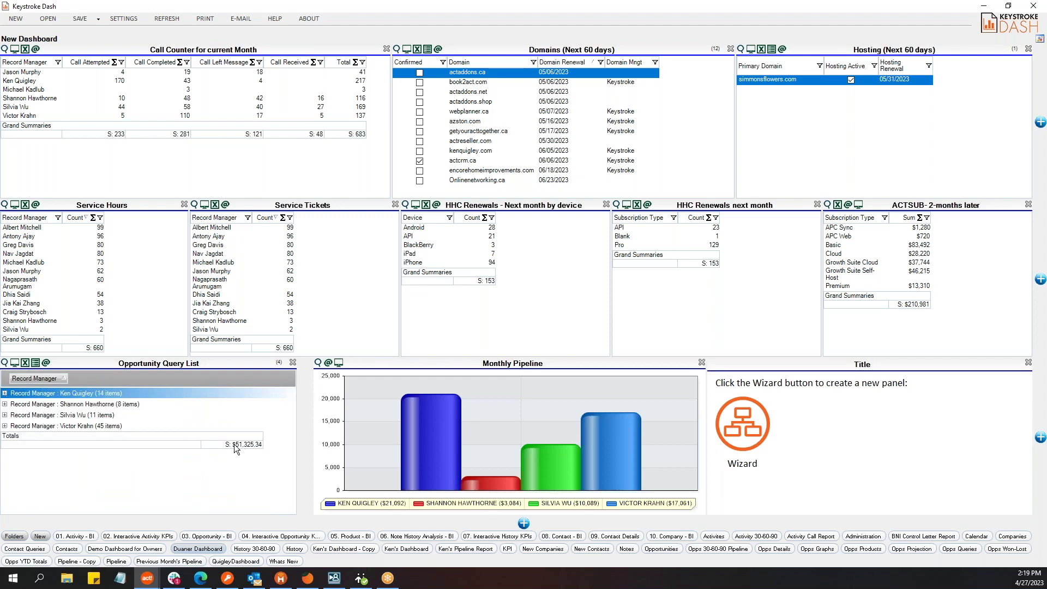
- Expand all the record manager groups in the Opportunity Query List and examine their opportunities and subtotals
click(5, 426)
scroll(105, 480, down, 15)
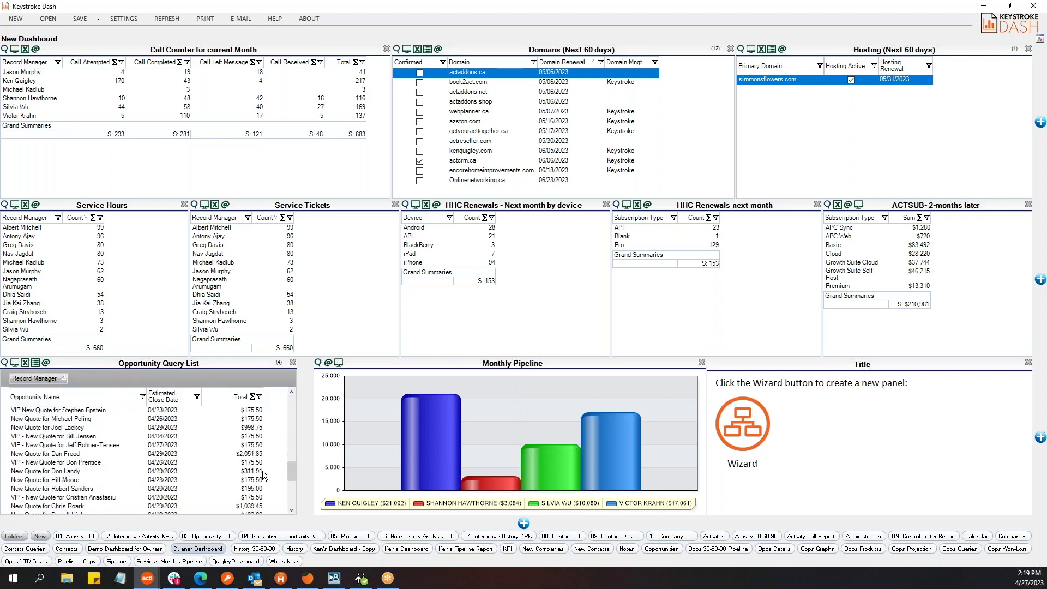
scroll(263, 472, up, 10)
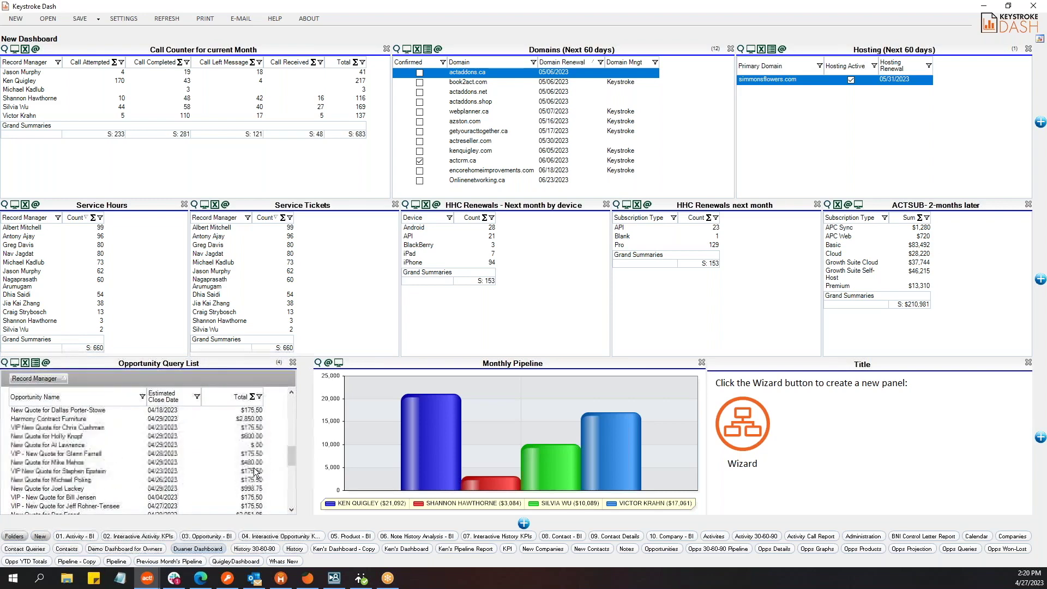
scroll(254, 475, up, 5)
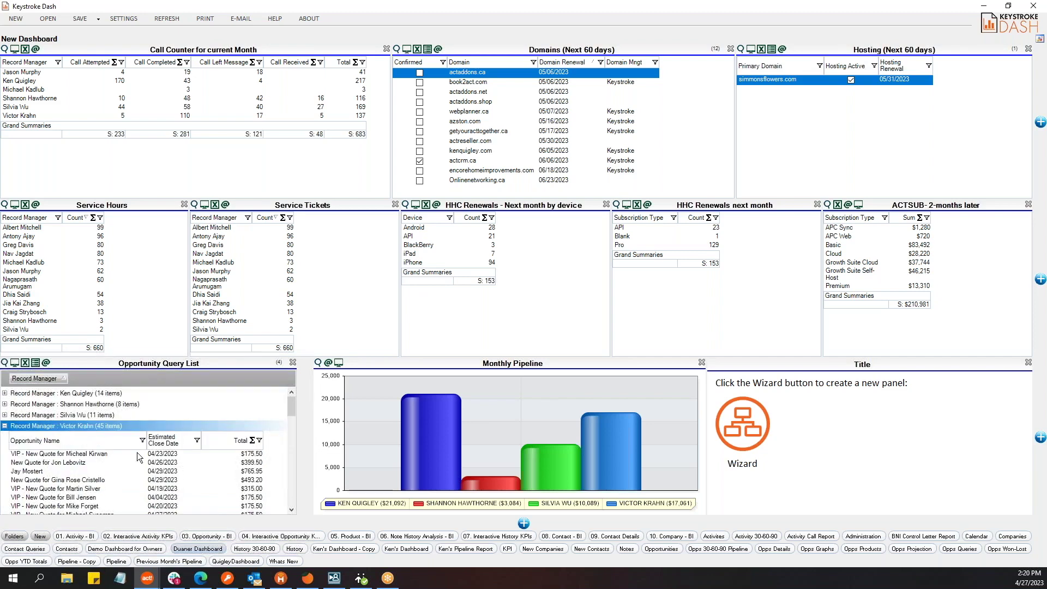
click(5, 415)
click(5, 404)
click(5, 393)
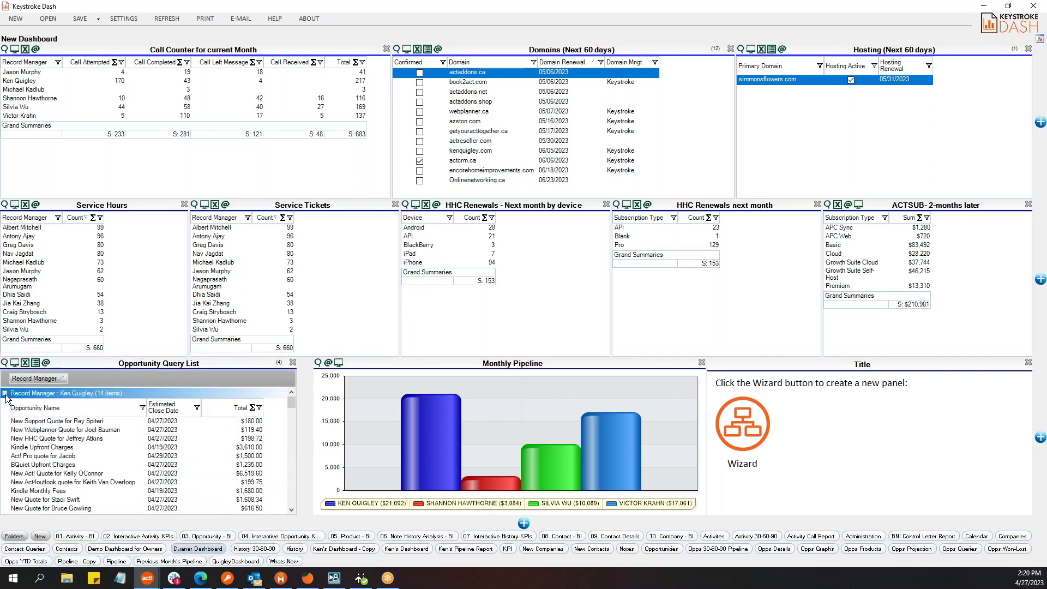
scroll(172, 456, down, 5)
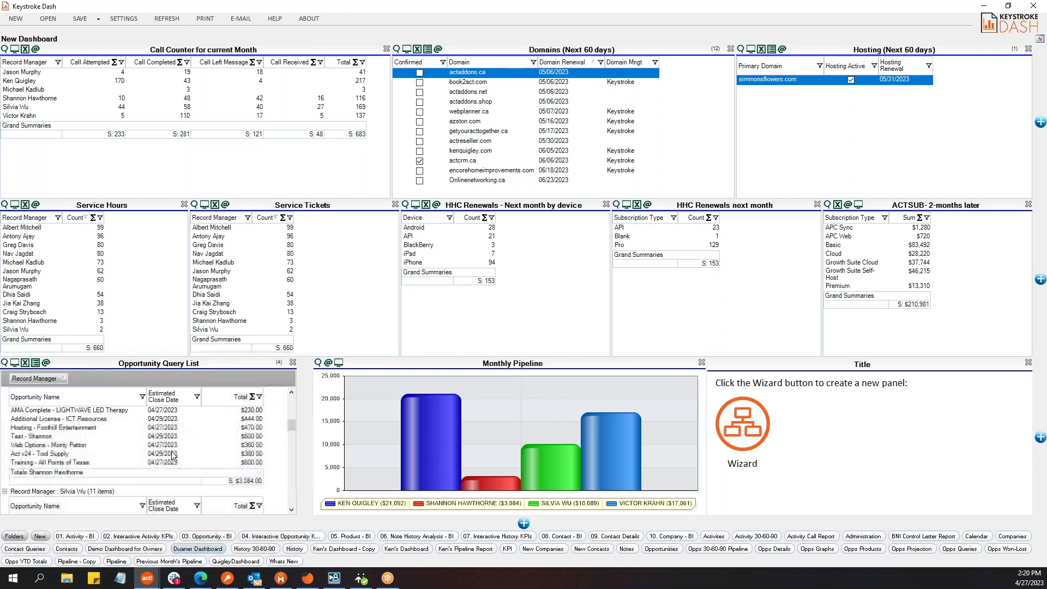
- Look through the remaining opportunities in the Opportunity Query List and collapse all the record manager groups
scroll(172, 456, down, 15)
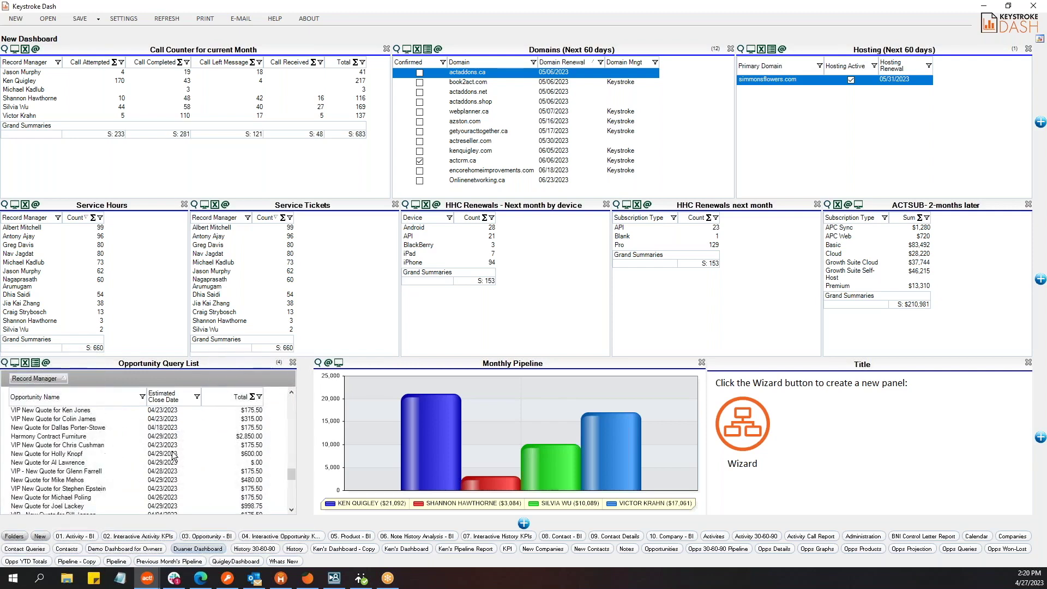
scroll(173, 458, up, 20)
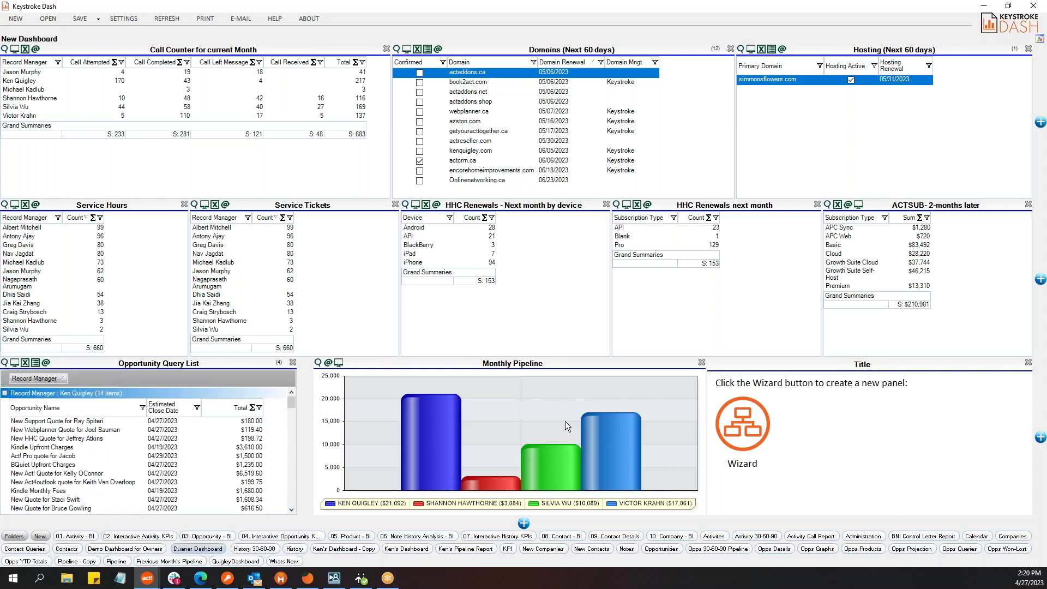
click(5, 393)
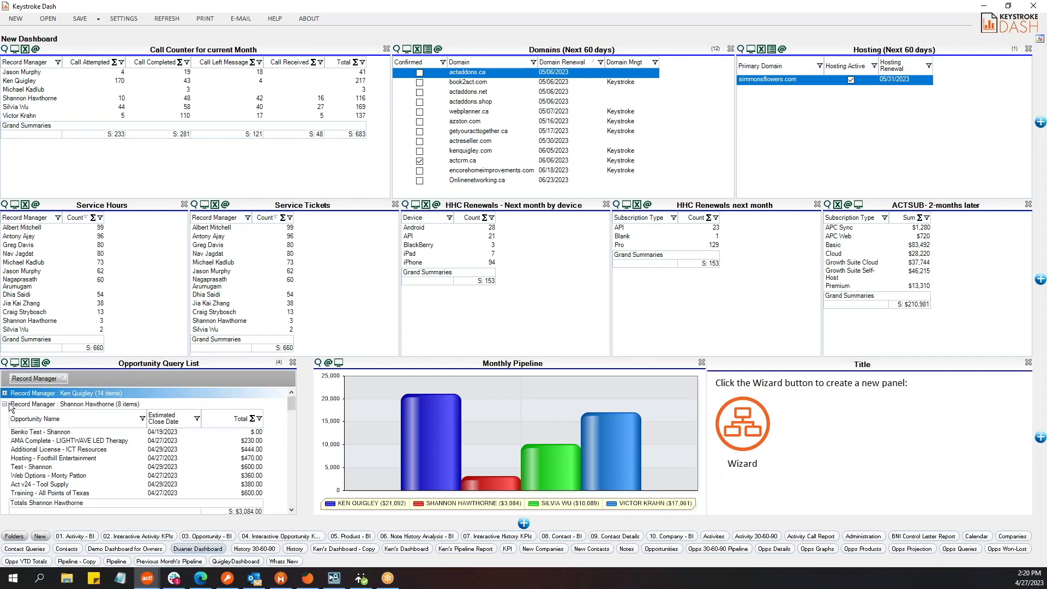
click(5, 404)
click(5, 415)
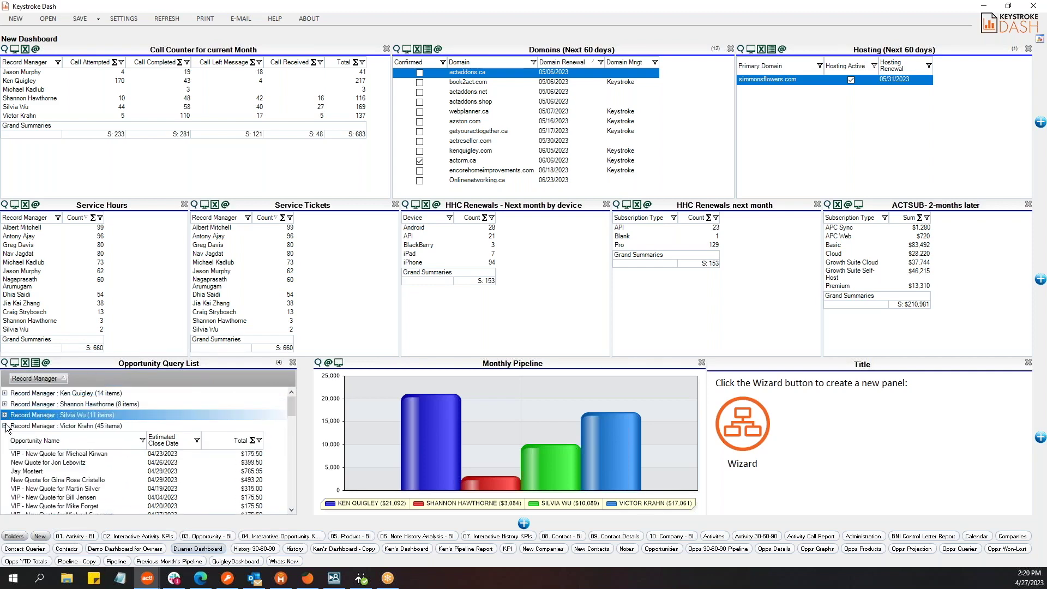
click(5, 426)
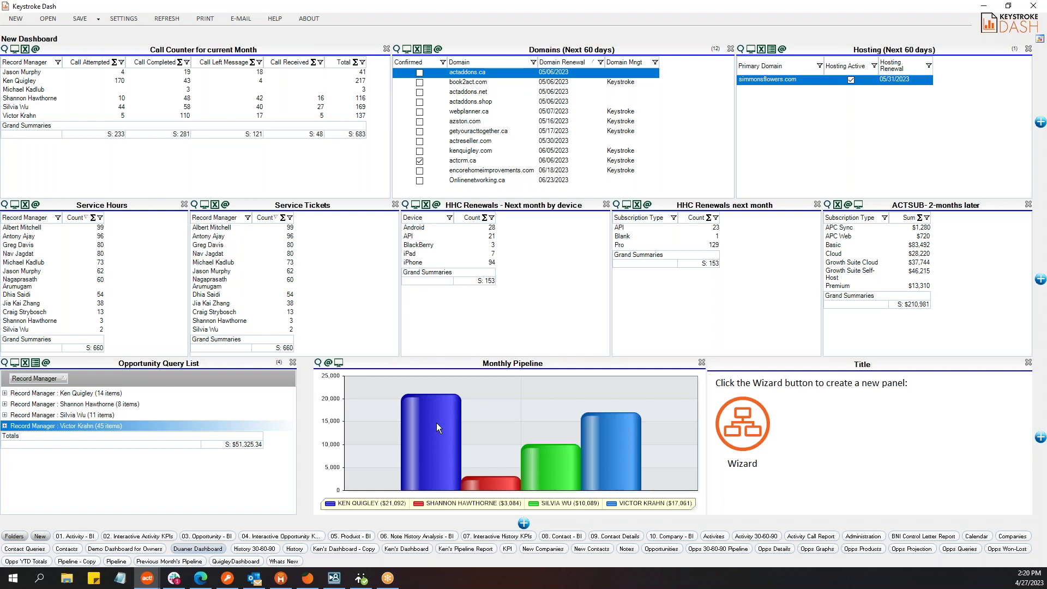
- Start a new panel in the empty dashboard space with Opportunity Query as its data source
click(745, 430)
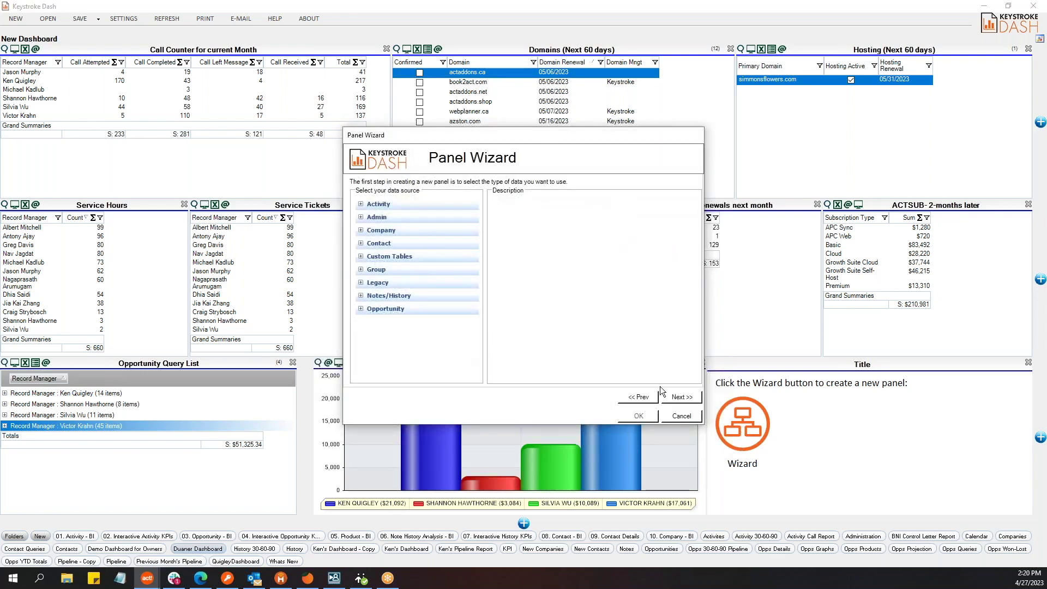
click(361, 309)
click(387, 335)
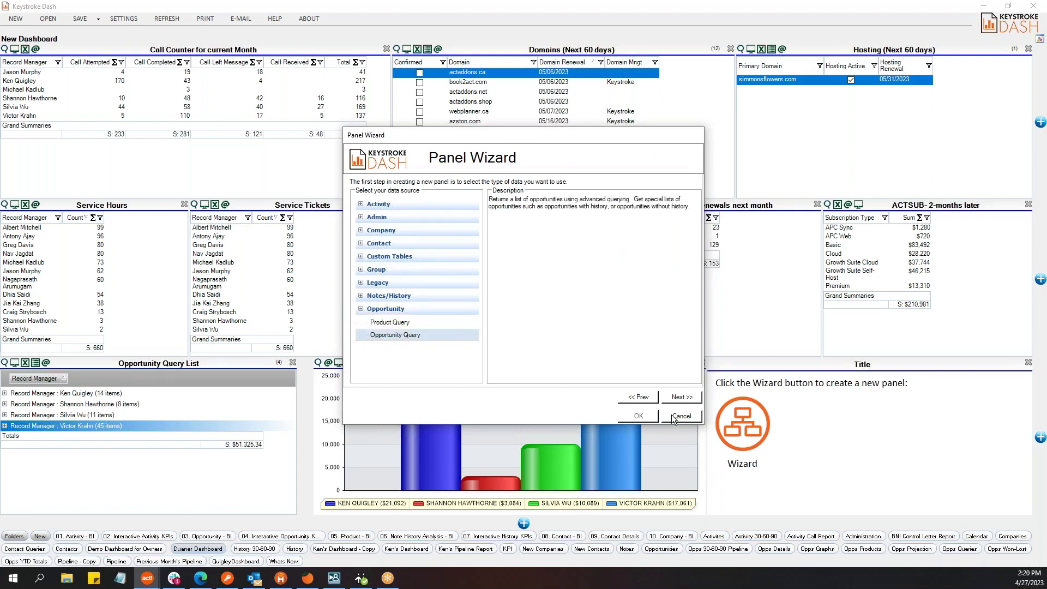
click(679, 398)
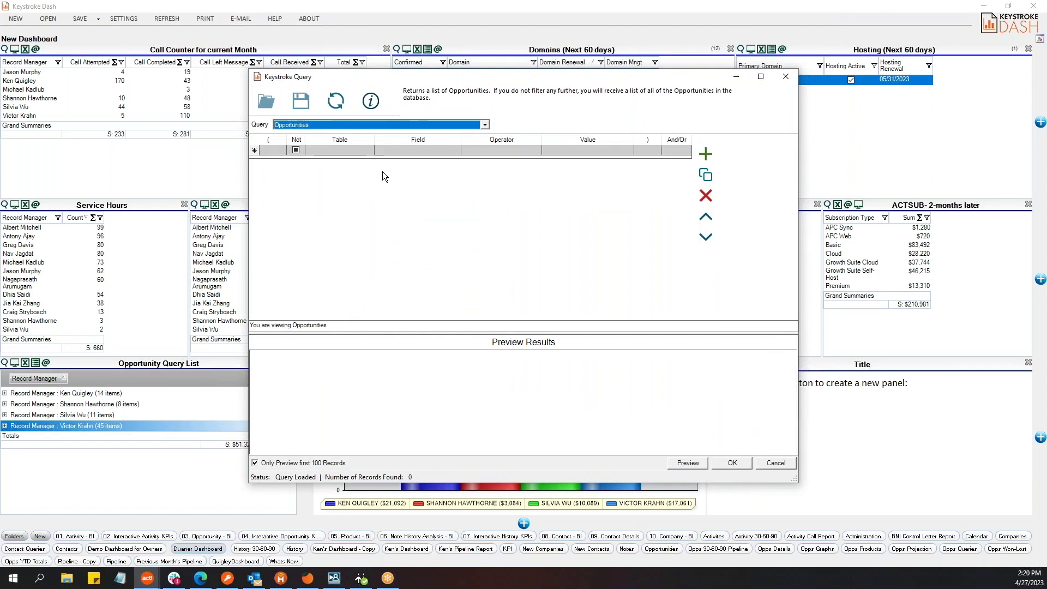
- Add a query condition on the OPPORTUNITY table requiring that Actual Close Date Equals This Month
click(369, 150)
click(369, 150)
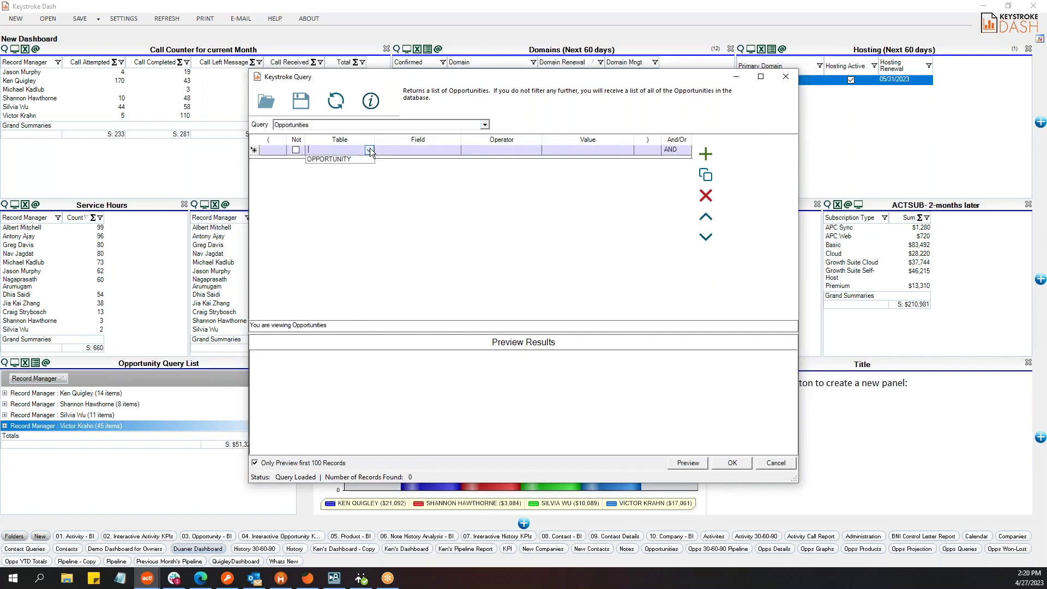
click(364, 158)
click(455, 150)
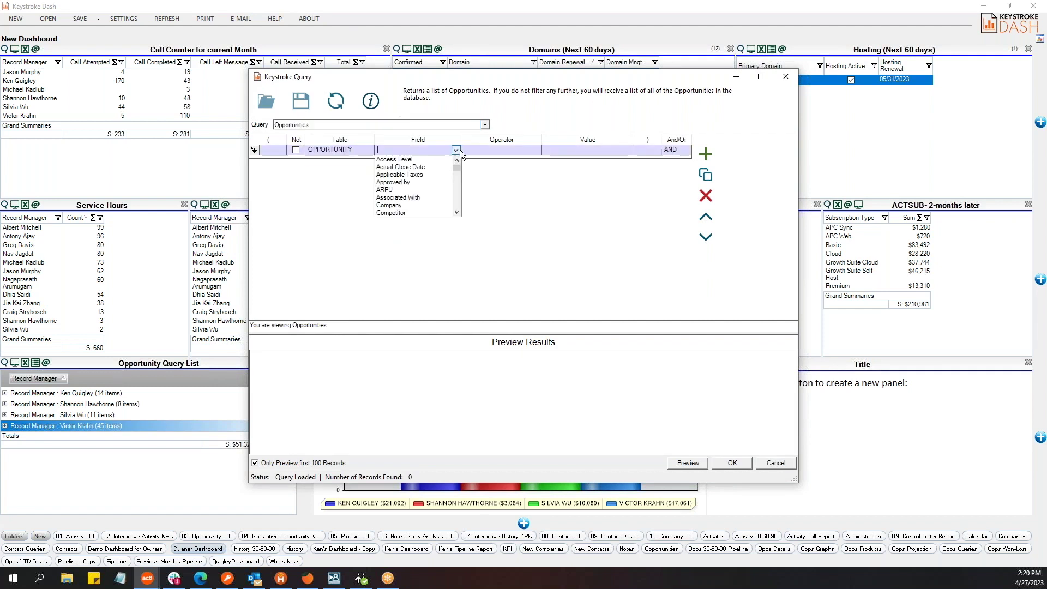
click(440, 167)
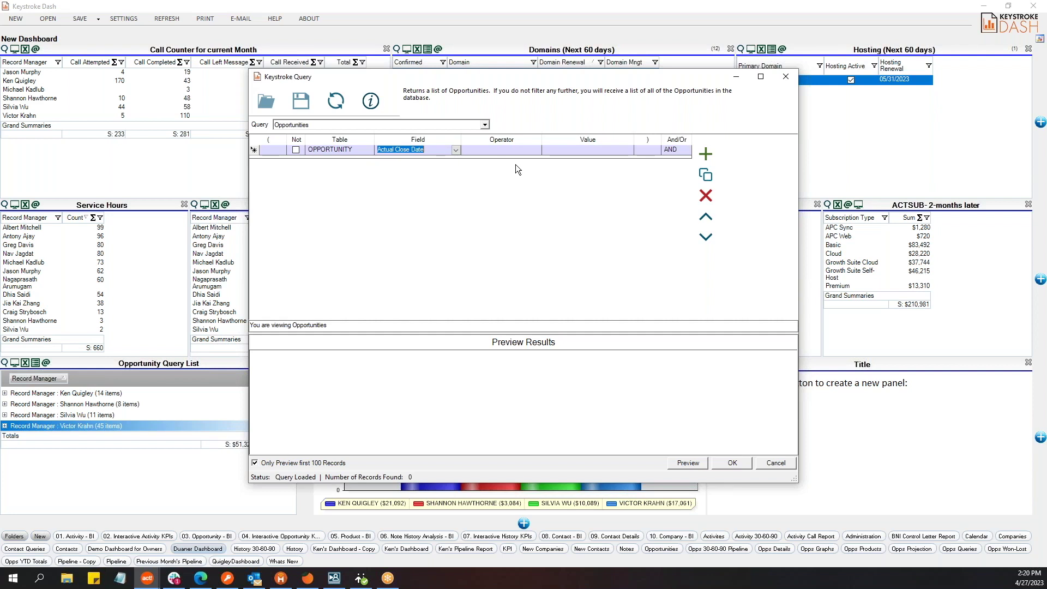
click(535, 150)
click(536, 149)
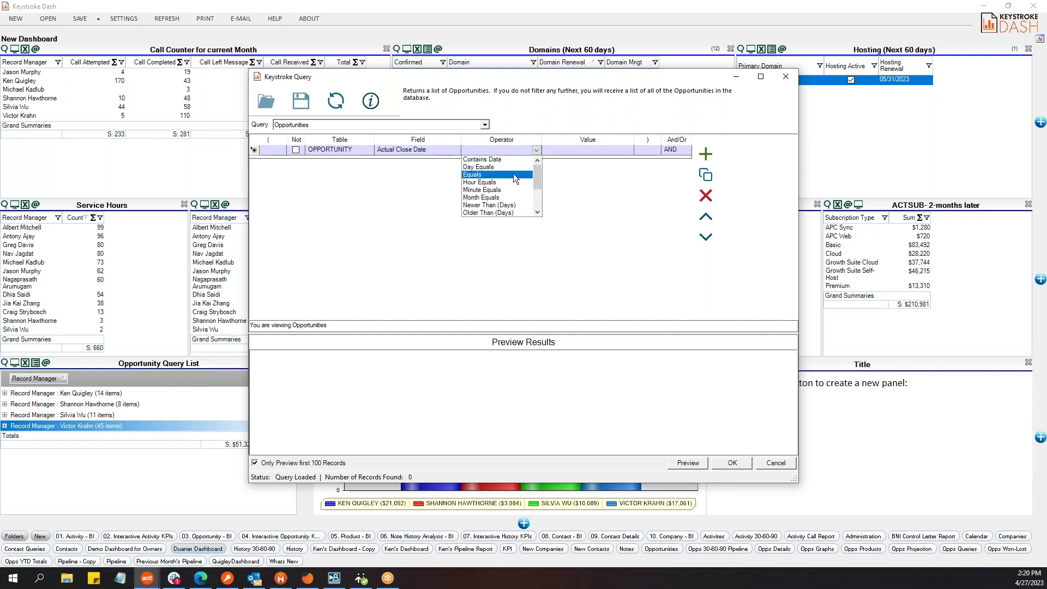
click(512, 174)
click(629, 149)
scroll(601, 194, down, 3)
scroll(596, 194, down, 2)
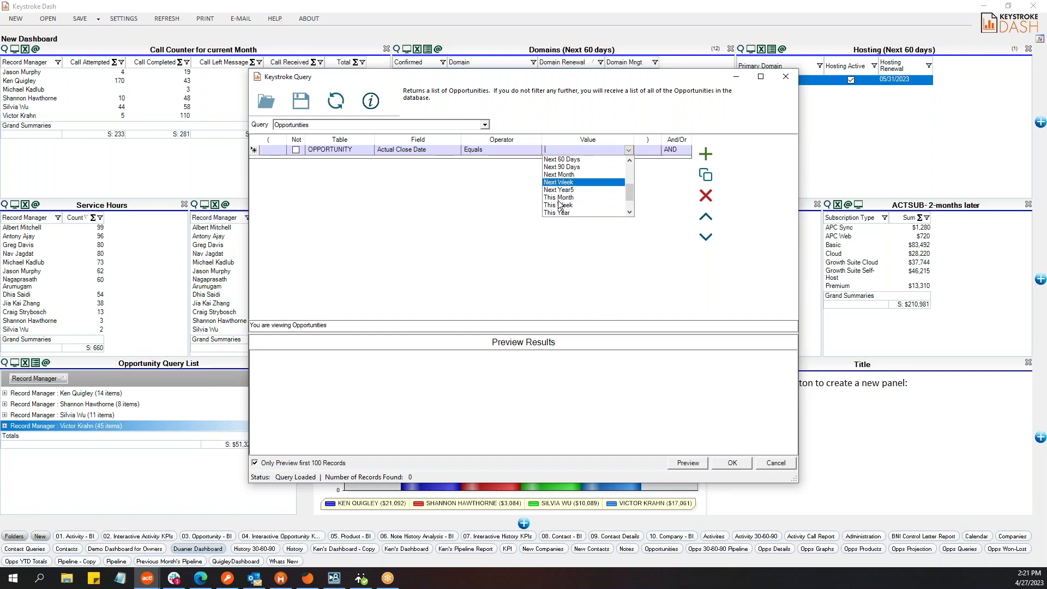
click(565, 197)
click(705, 153)
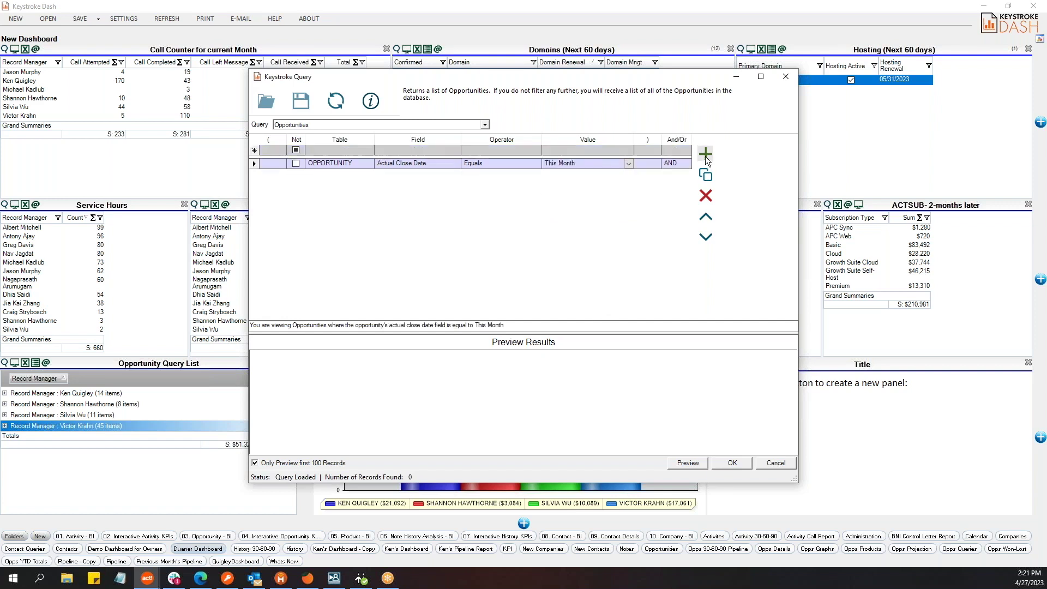
- Add a second OPPORTUNITY condition requiring that Status Equals Closed - Won, and preview the query results
click(368, 151)
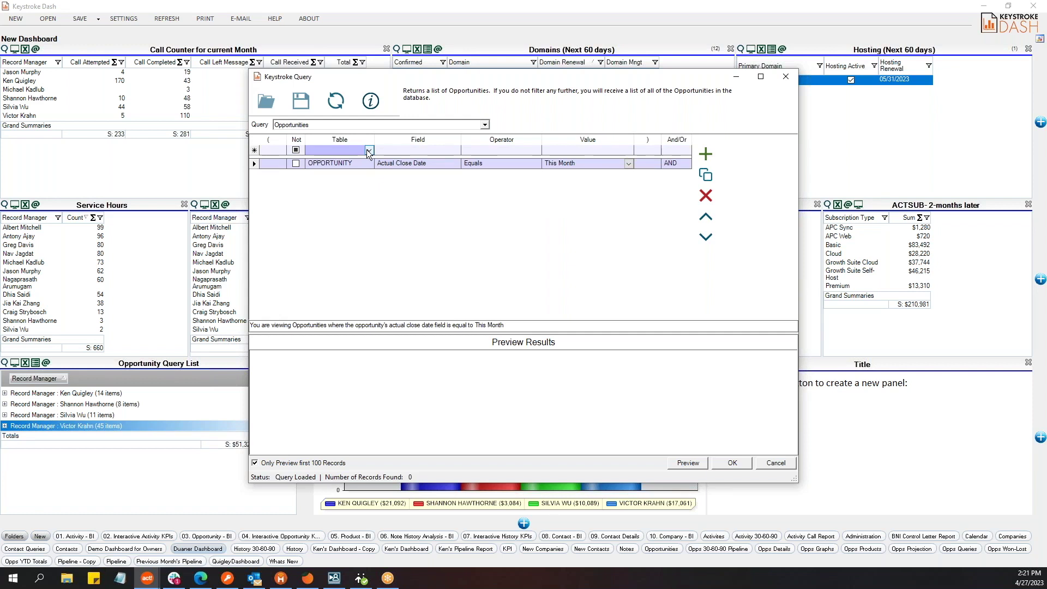
click(369, 151)
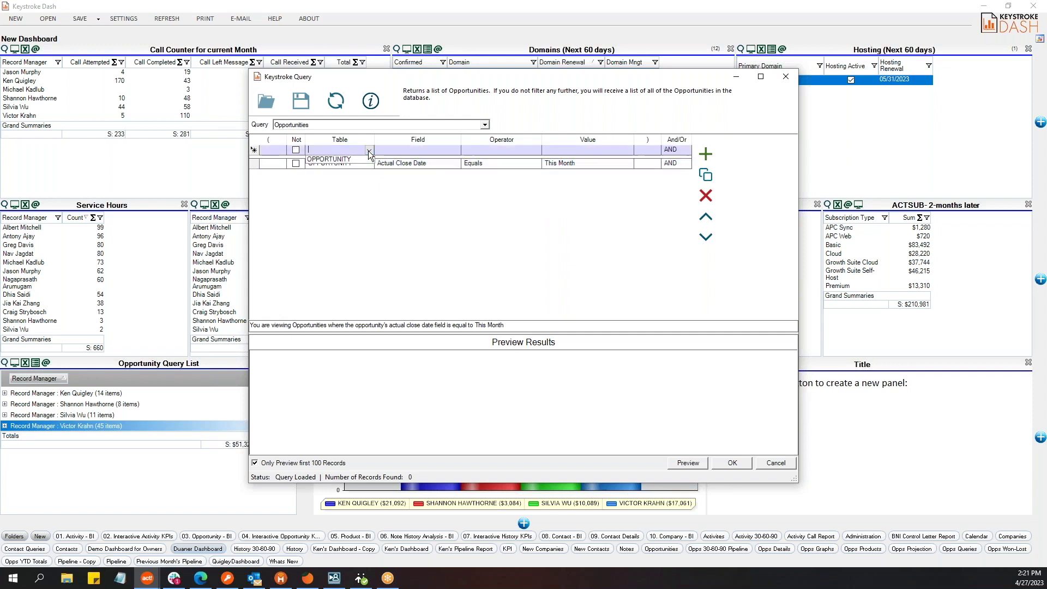
click(354, 159)
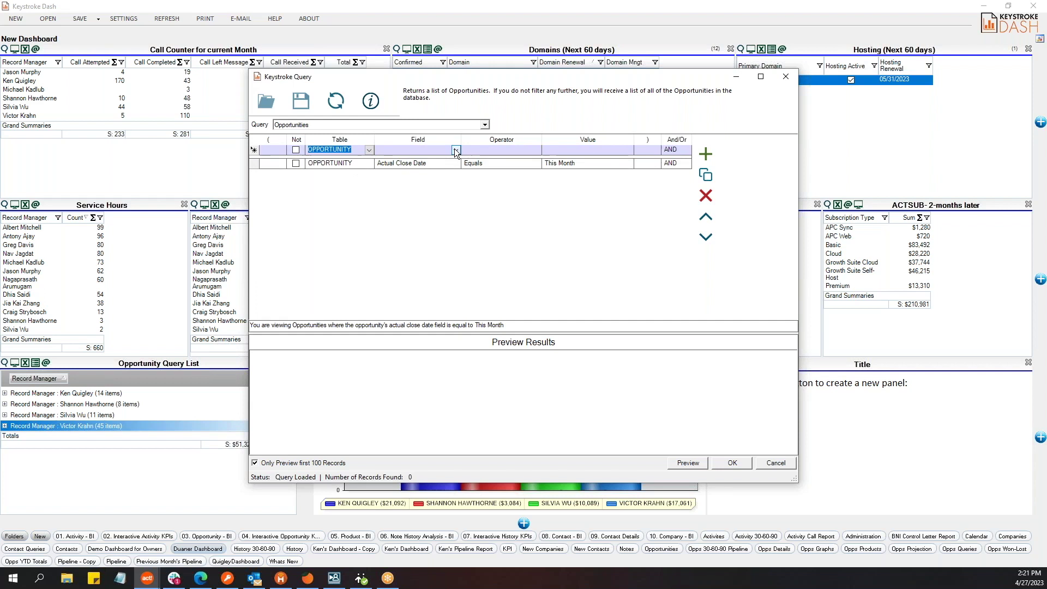
click(455, 150)
scroll(433, 197, down, 10)
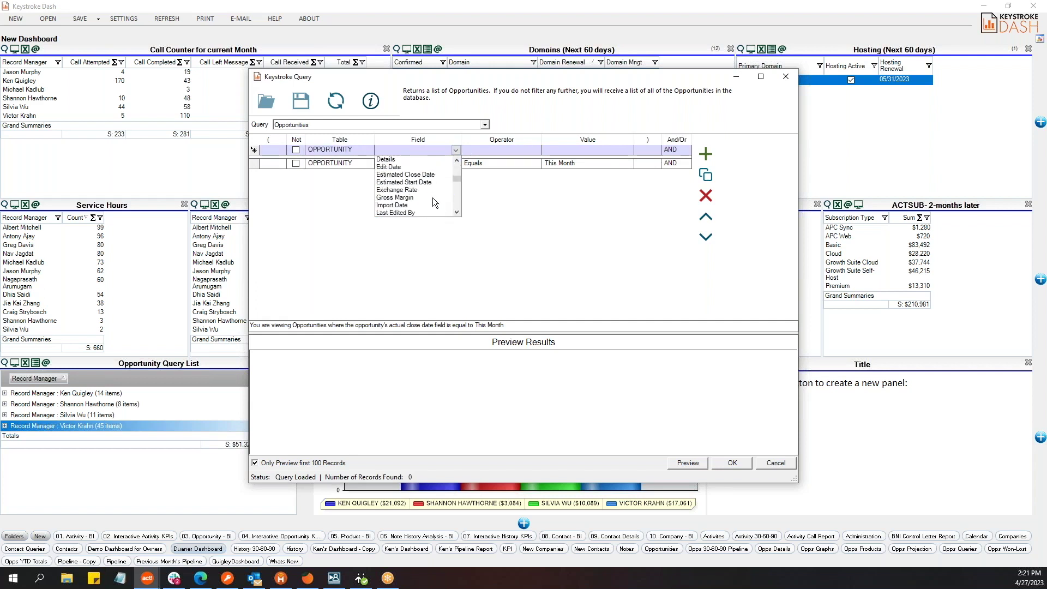
scroll(434, 201, down, 7)
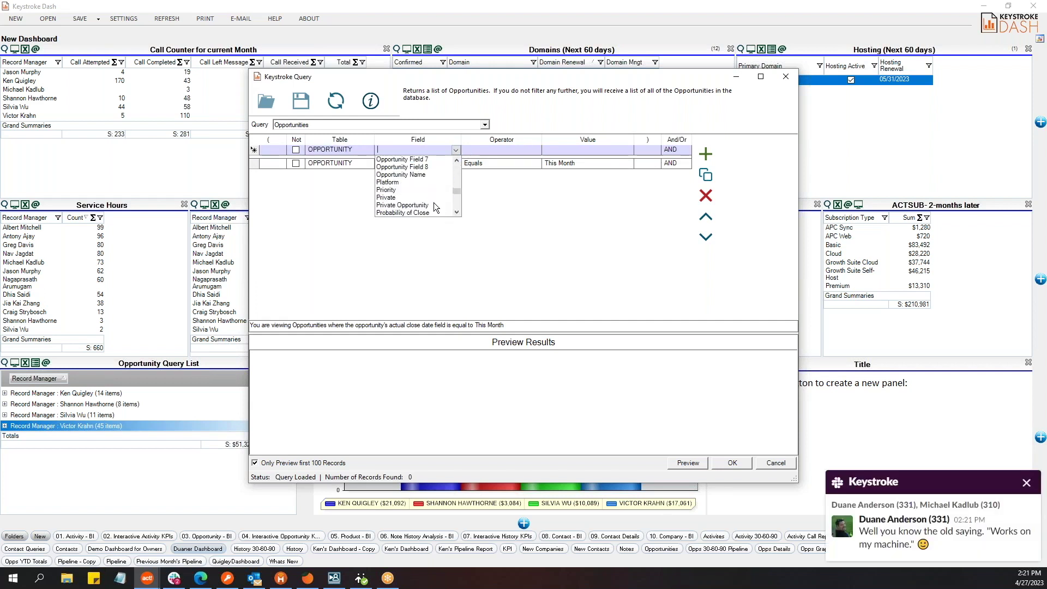
scroll(433, 201, down, 2)
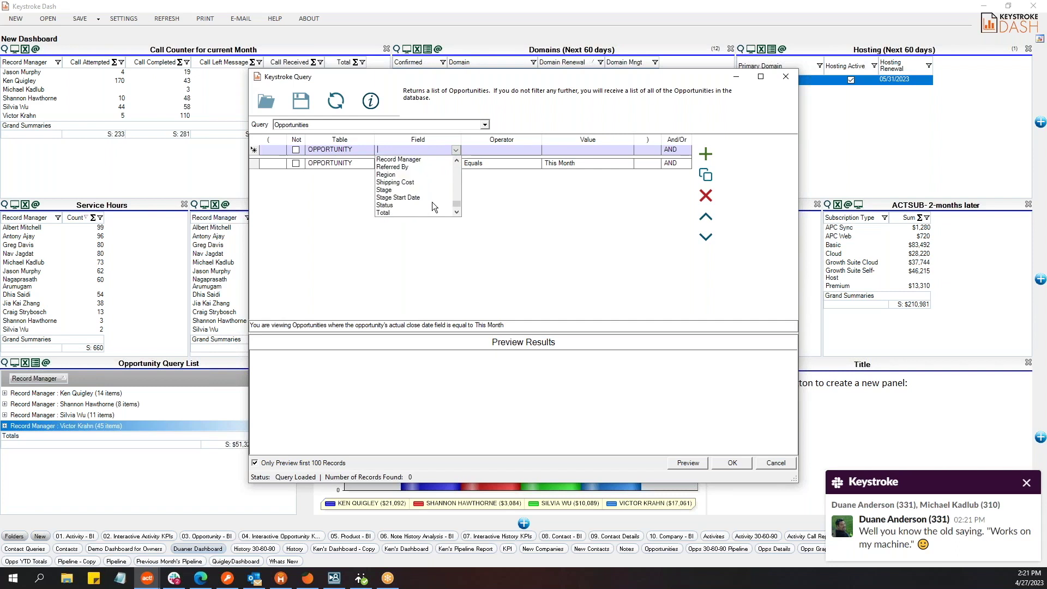
click(424, 205)
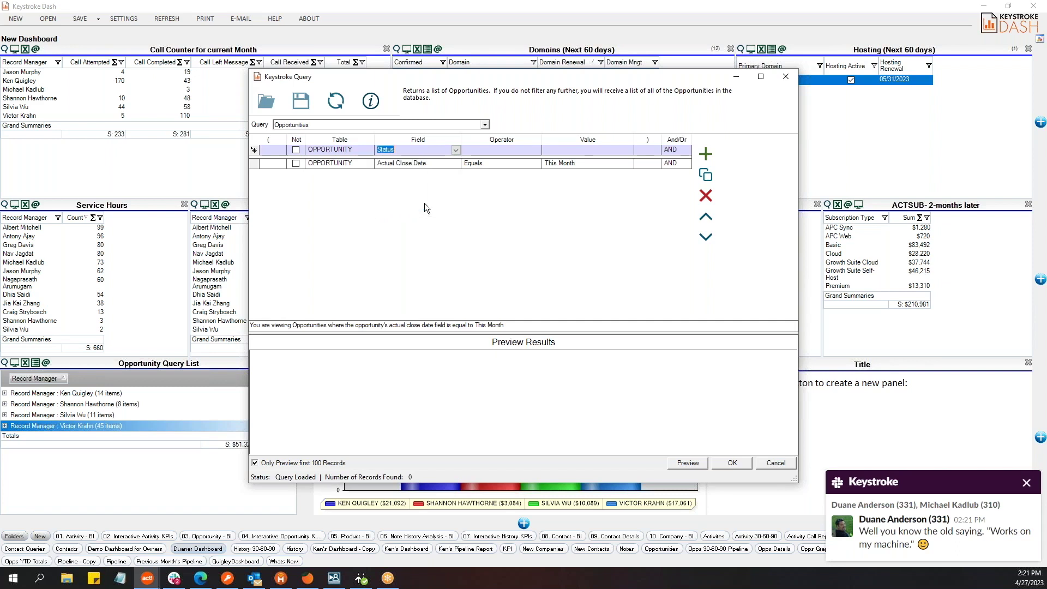
click(536, 149)
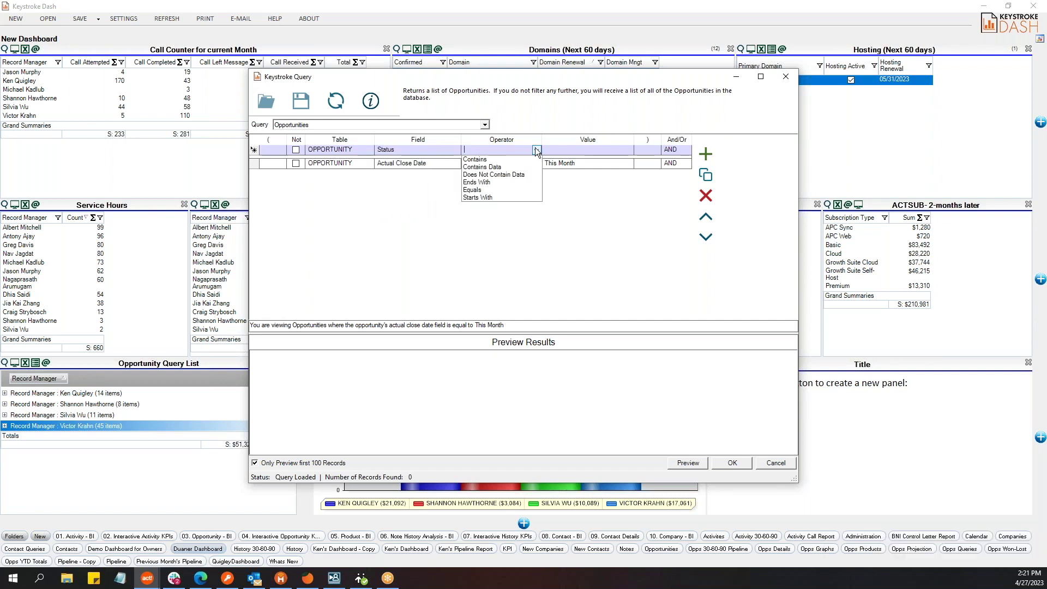
click(508, 190)
click(628, 150)
click(590, 169)
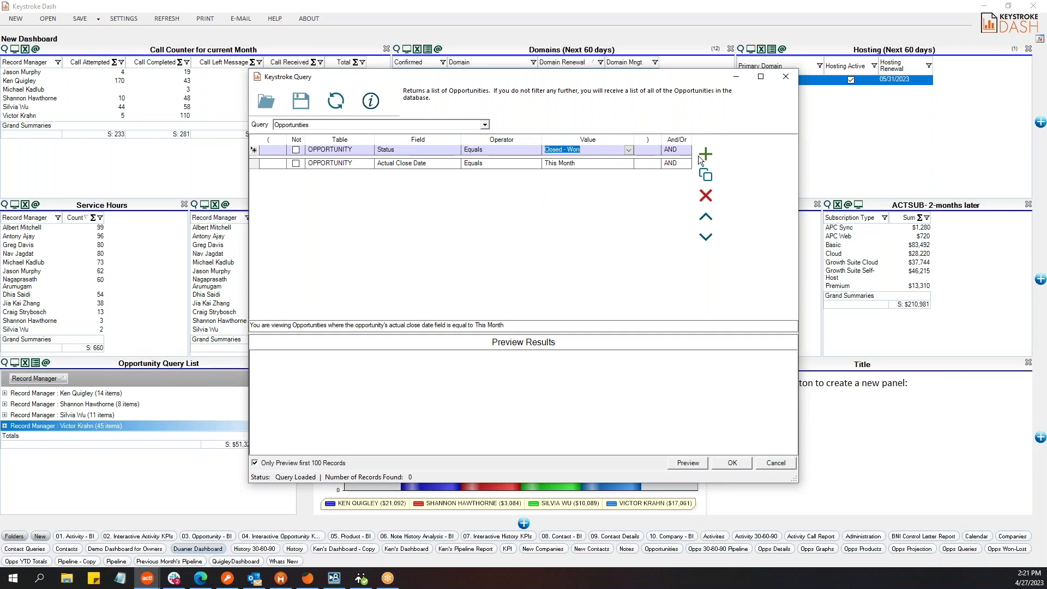
click(706, 153)
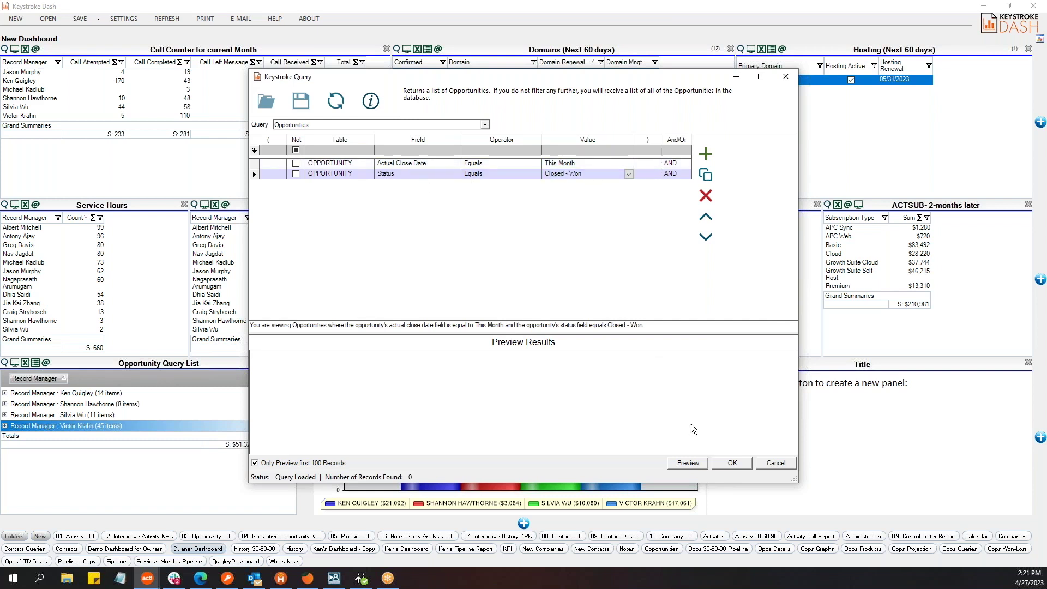
click(693, 462)
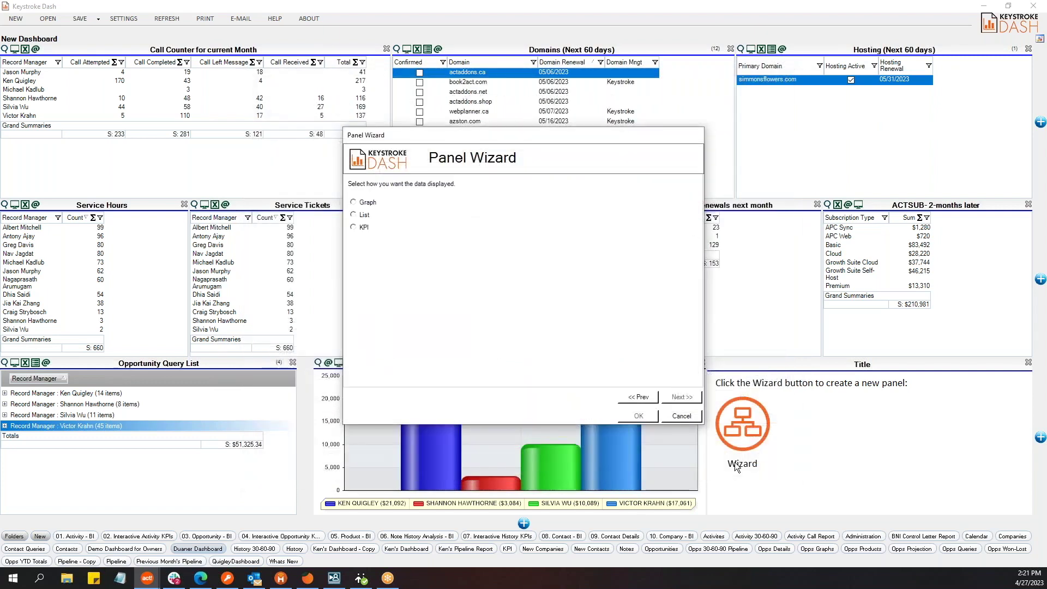
- Display the data as a bar graph with the legend at Bottom and the Sum of OPPORTUNITY - Total as value, and complete the panel
click(353, 202)
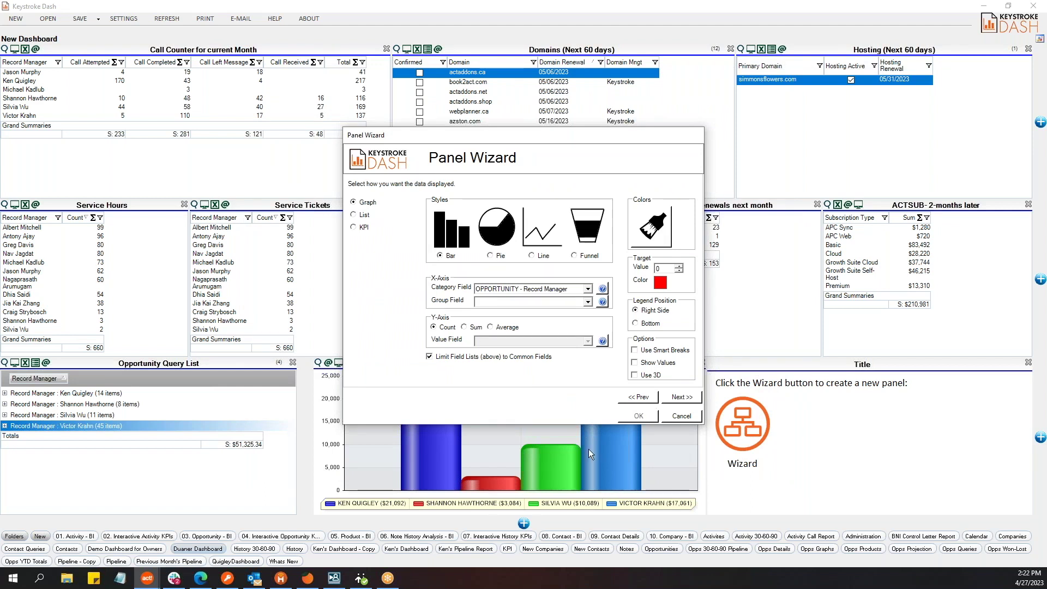
click(635, 323)
click(464, 327)
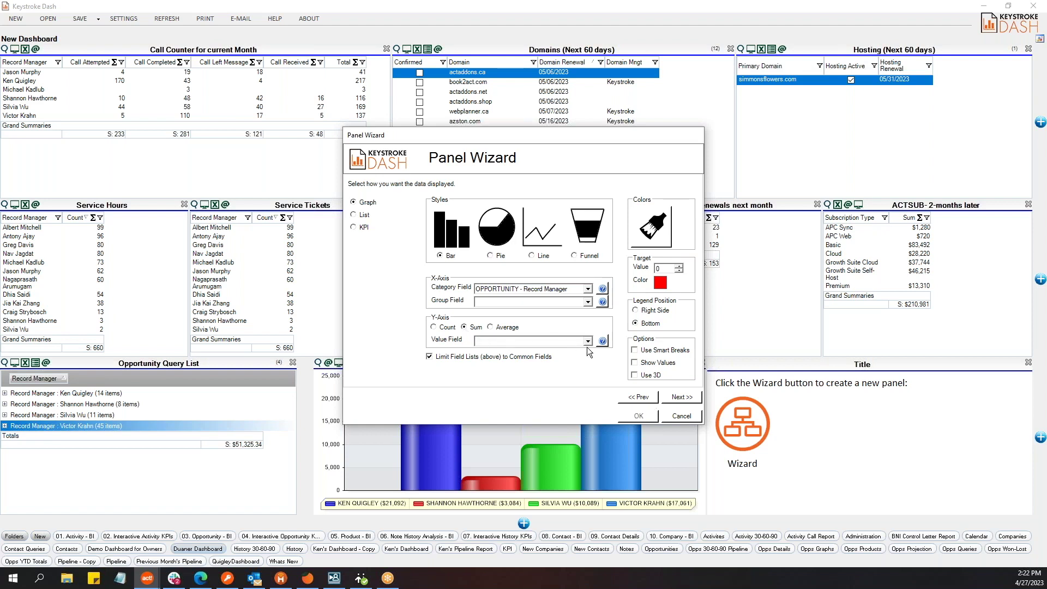
click(588, 342)
scroll(575, 379, down, 5)
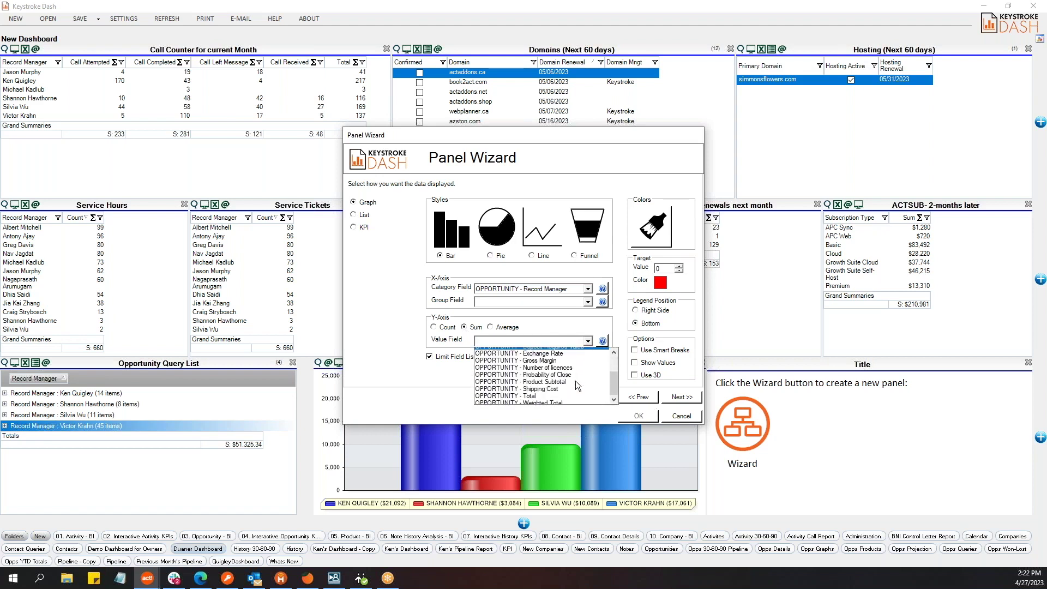
click(567, 394)
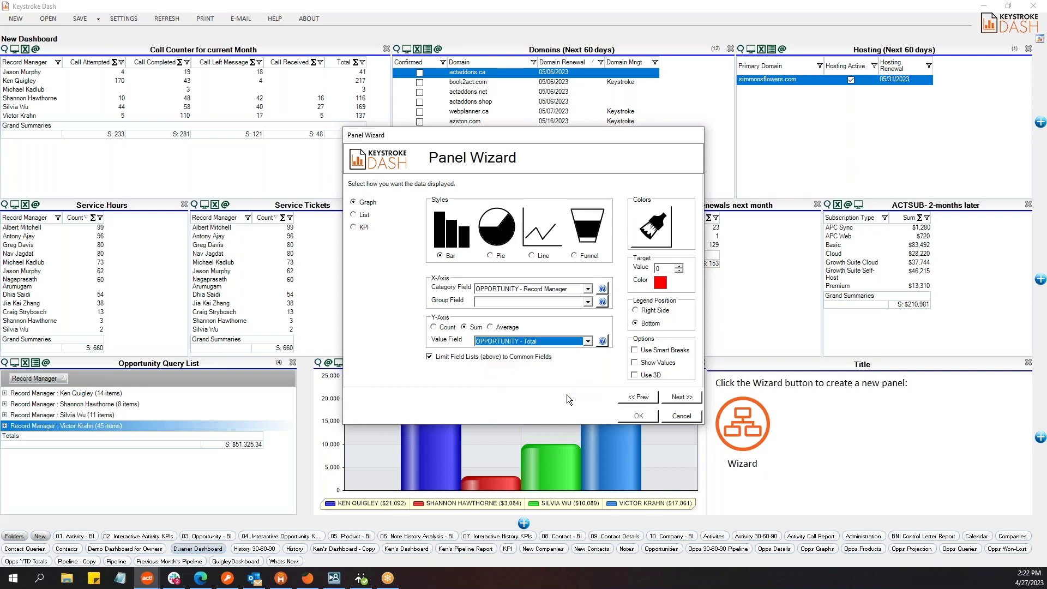
click(679, 396)
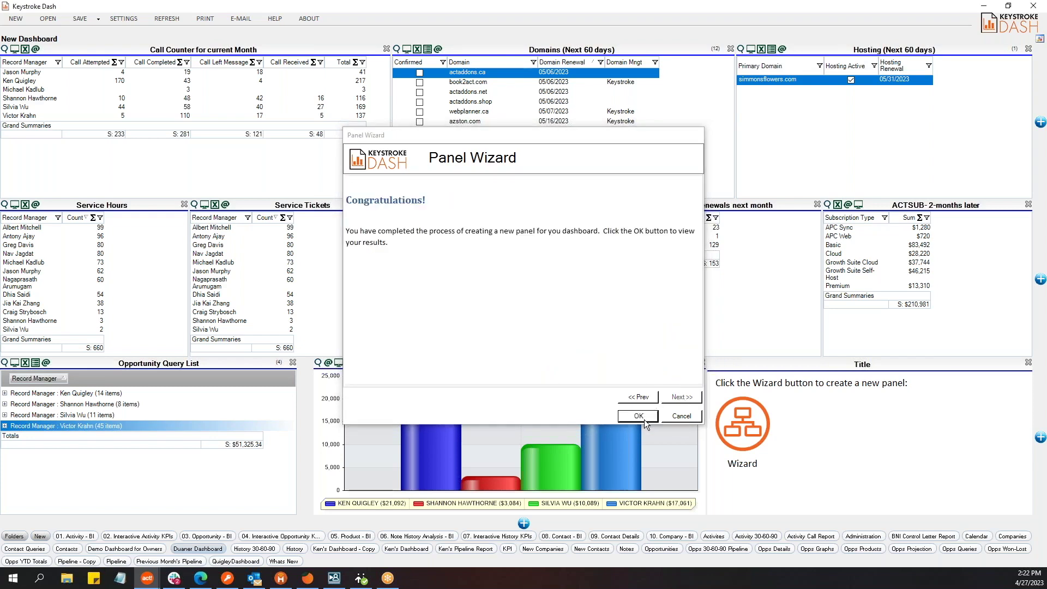
click(643, 418)
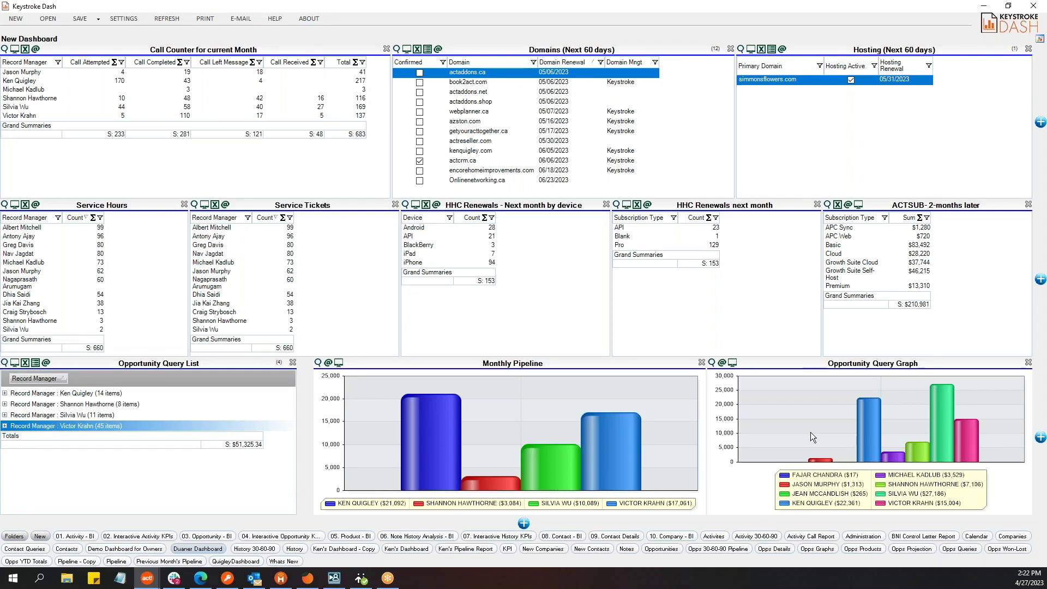
- Add a third OPPORTUNITY condition to the Opportunity Query Graph panel's query, requiring that Record Manager Equals the first chosen sales manager
click(711, 363)
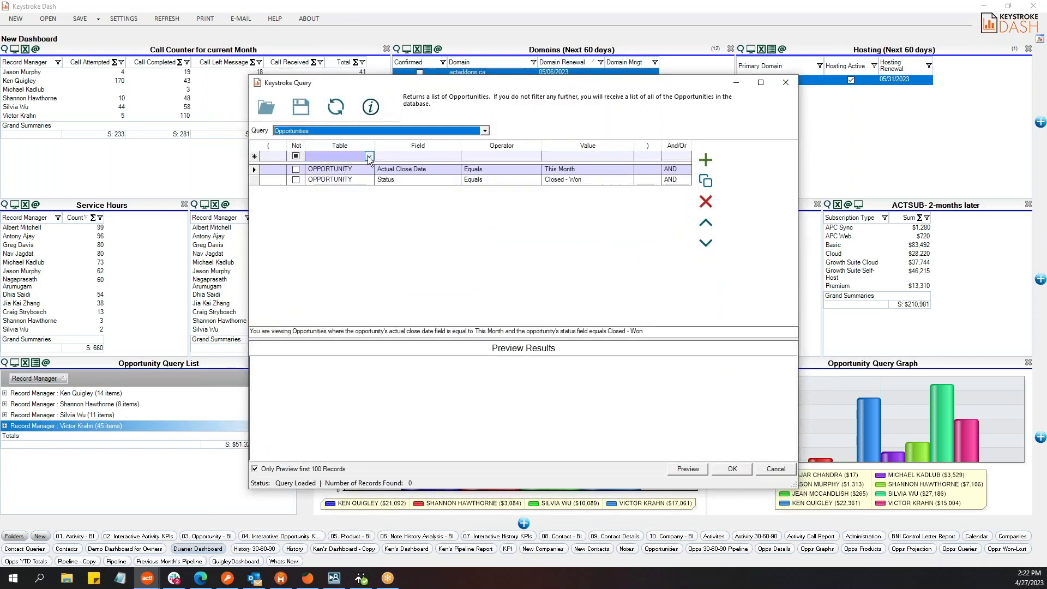
click(368, 156)
click(354, 163)
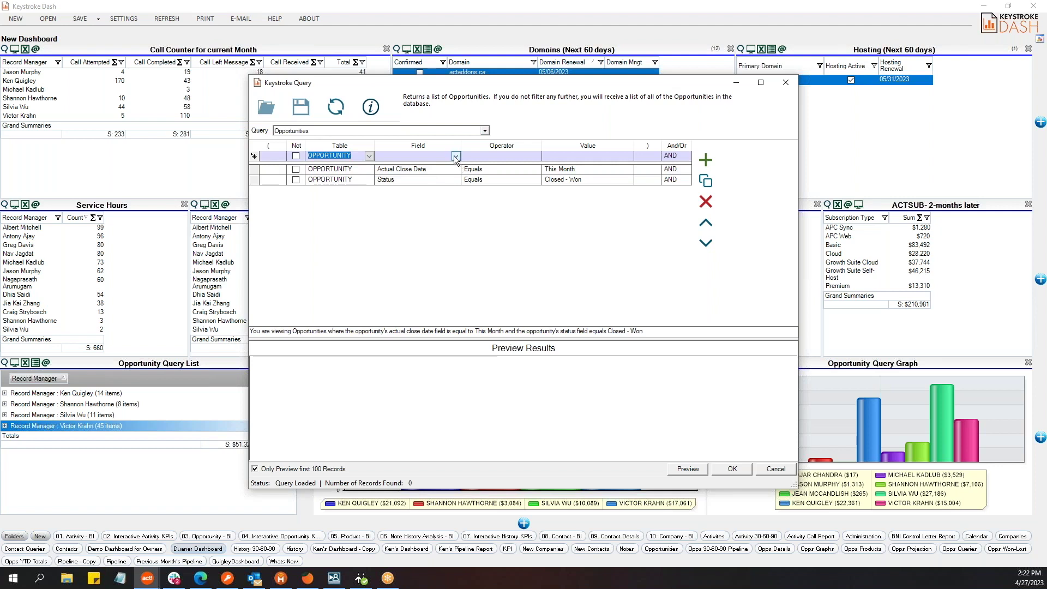
click(455, 157)
scroll(459, 209, down, 5)
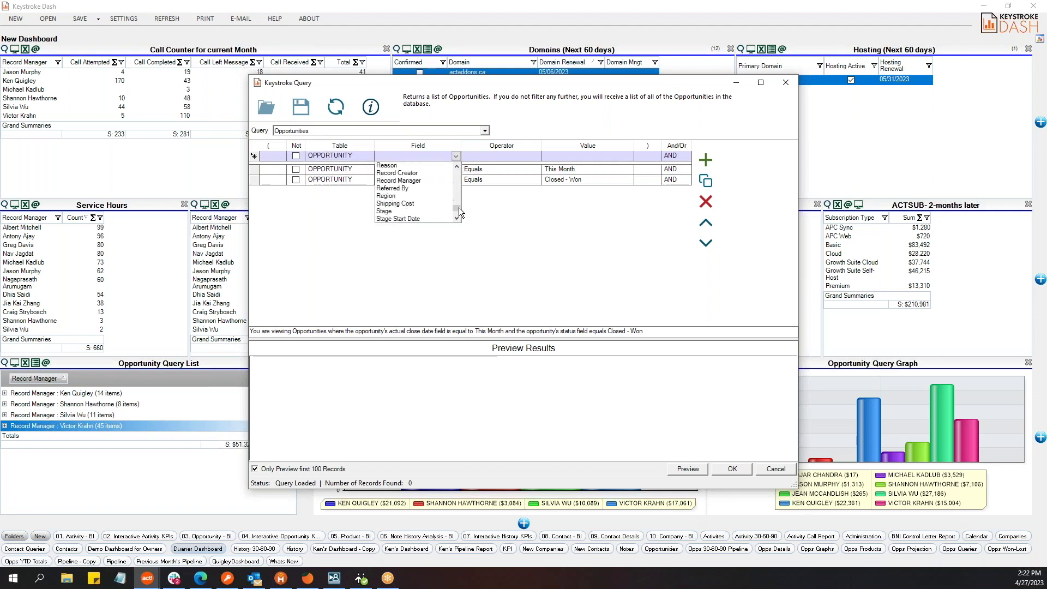
click(423, 181)
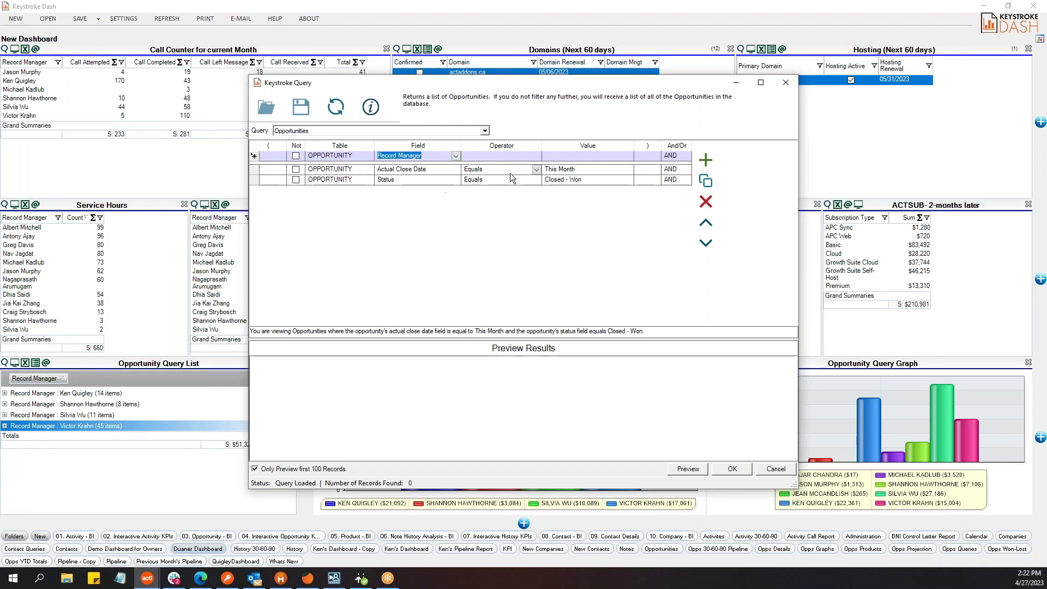
click(535, 156)
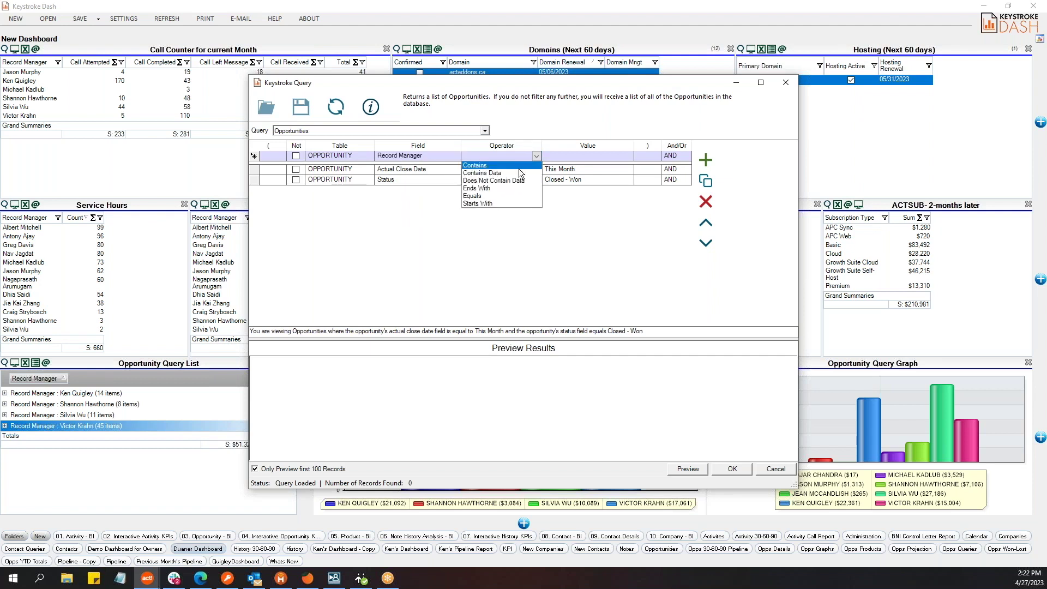
click(509, 196)
click(628, 156)
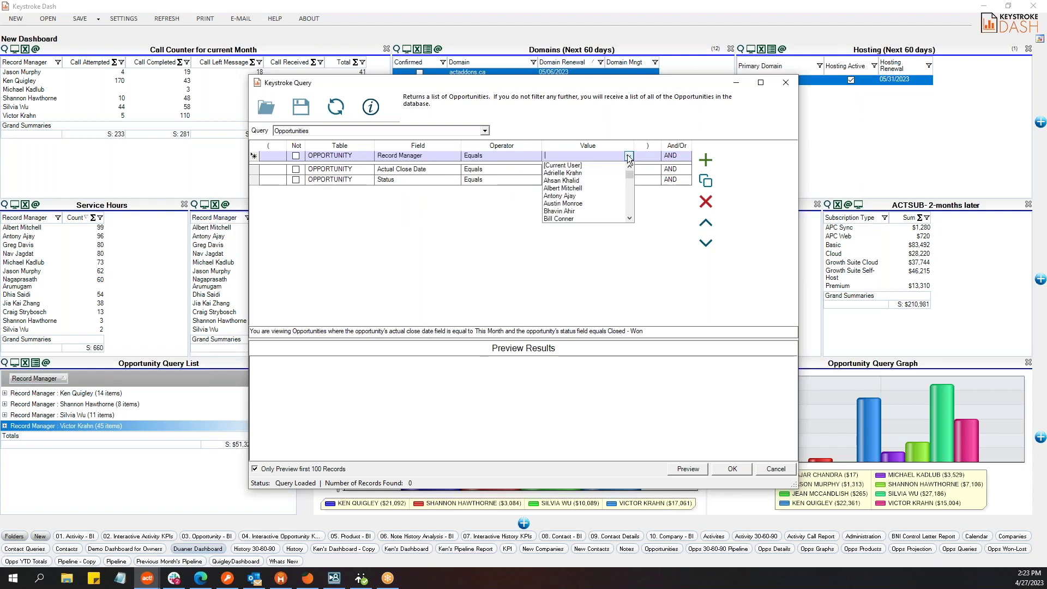
scroll(608, 194, down, 2)
scroll(607, 192, down, 5)
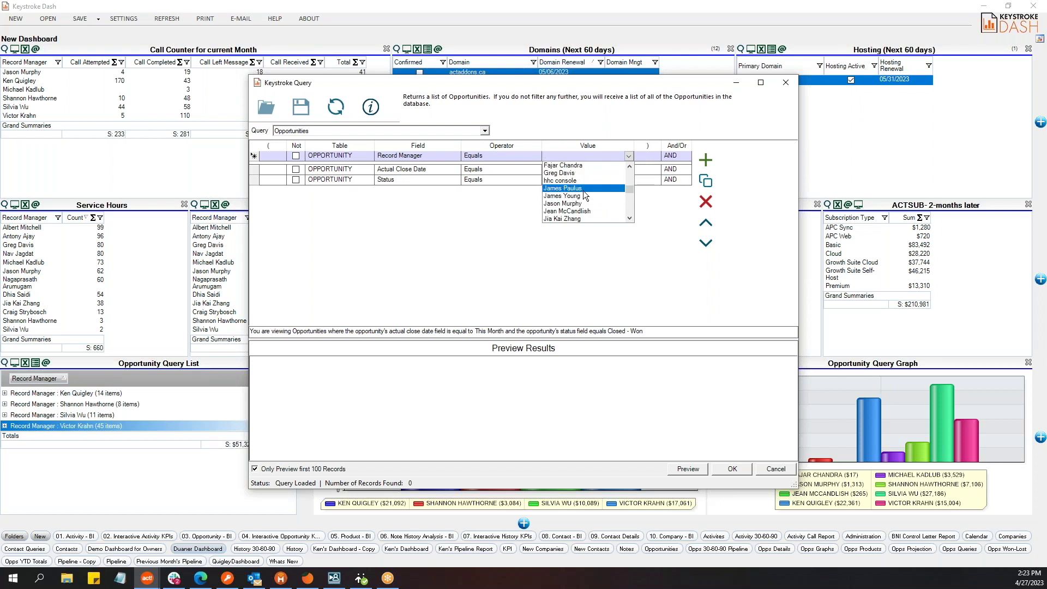
click(581, 204)
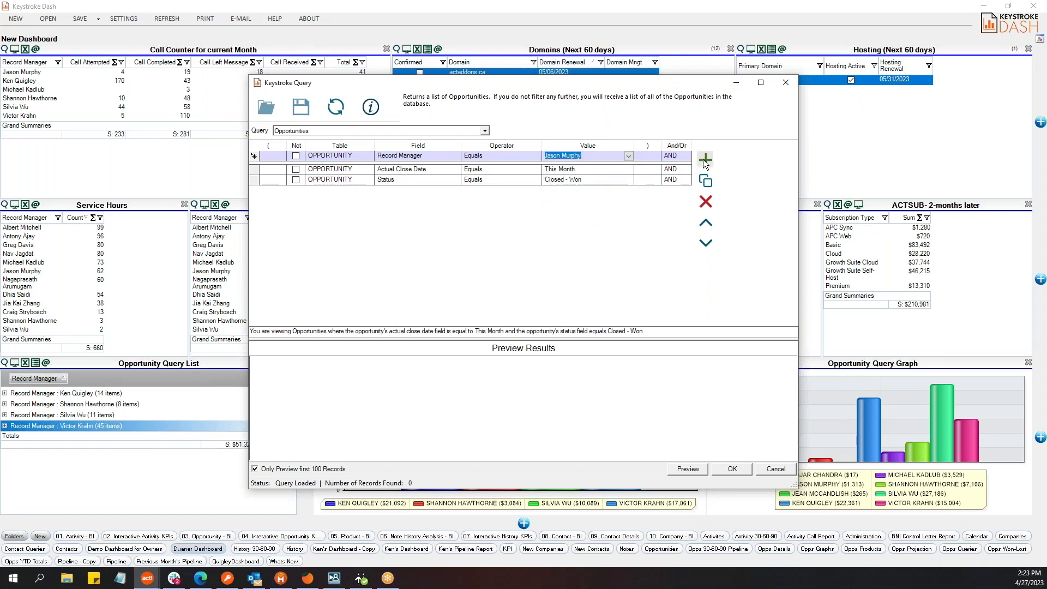
click(705, 160)
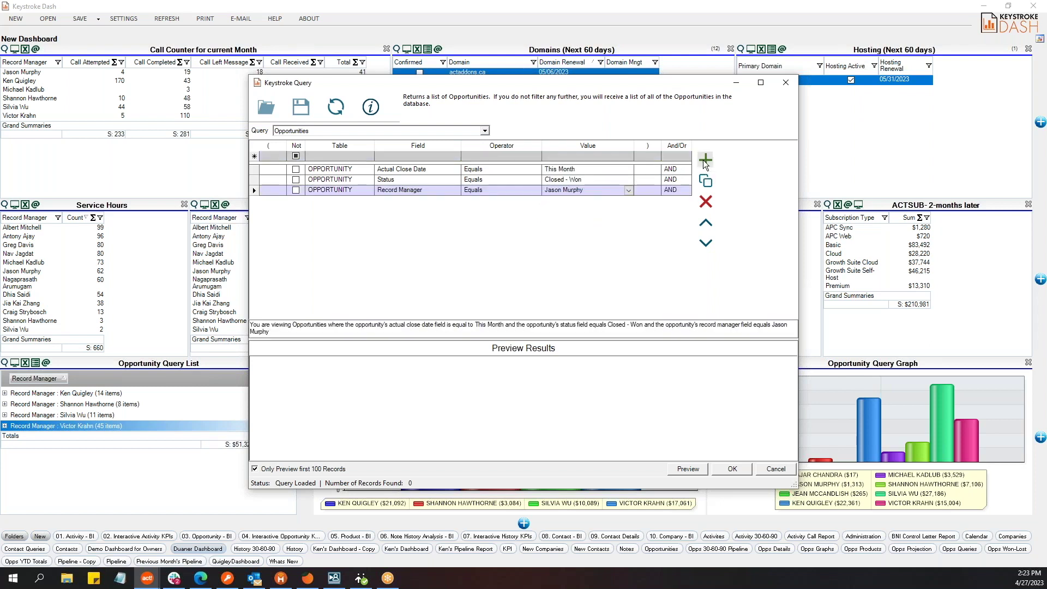
- Set the Record Manager condition's connector to OR and duplicate that condition five times
click(685, 190)
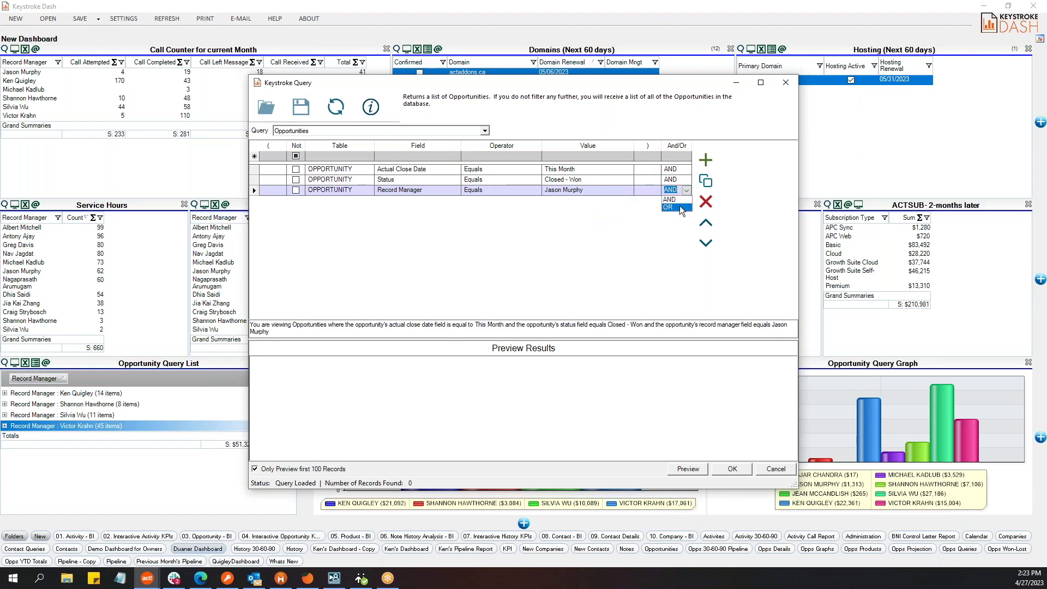
click(252, 191)
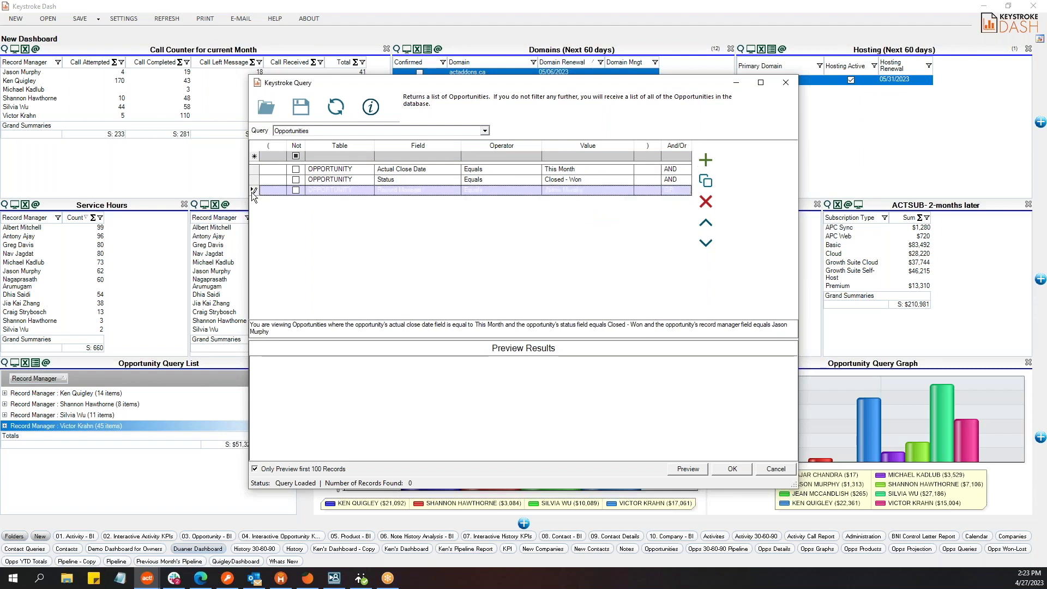
click(706, 182)
click(706, 183)
click(707, 184)
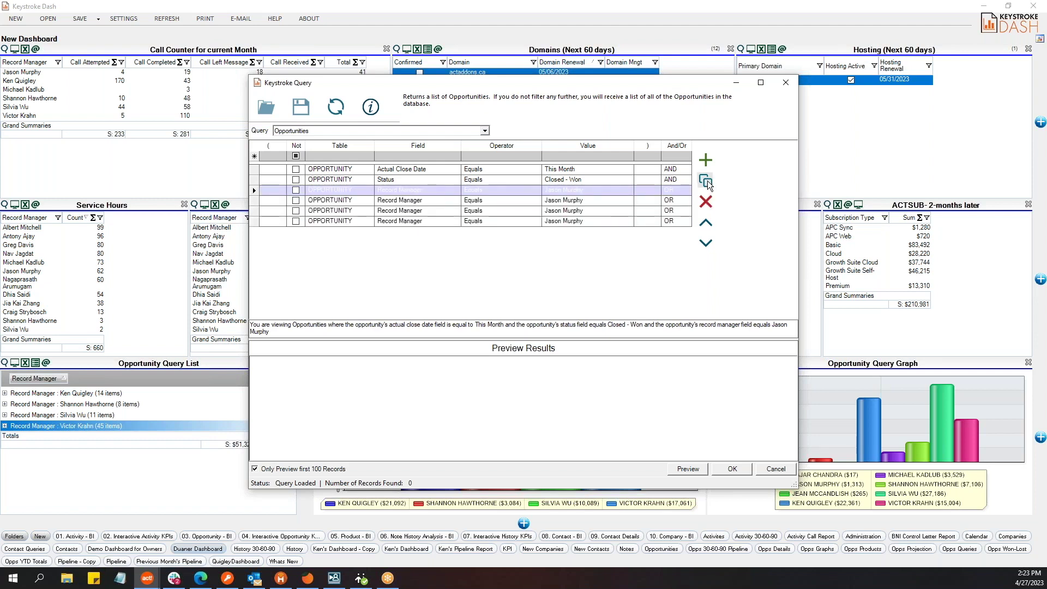
click(705, 182)
click(706, 183)
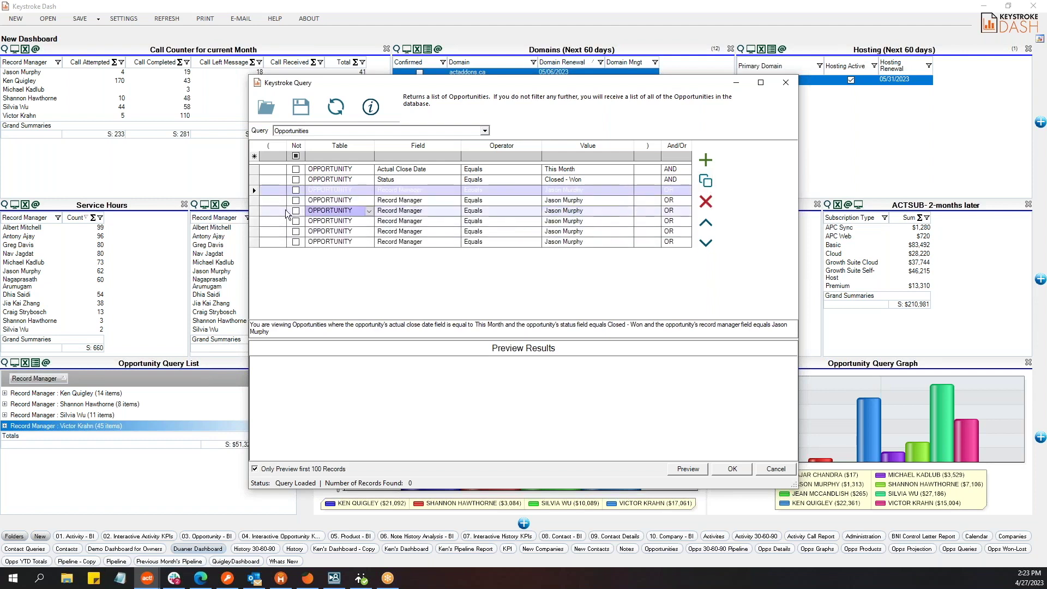
- Add an opening parenthesis before the first Record Manager condition
click(272, 191)
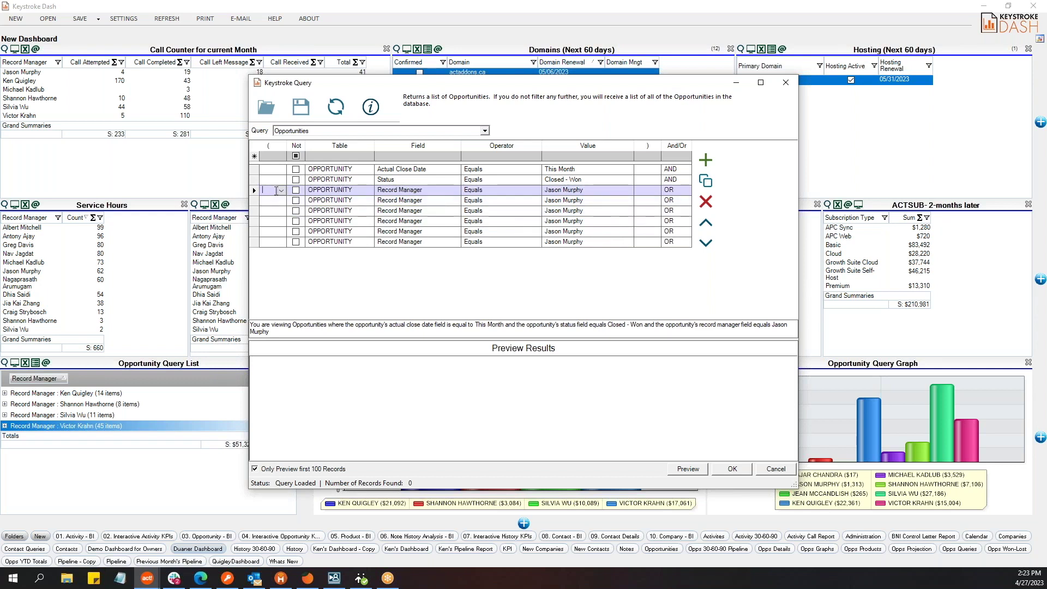
click(282, 190)
click(276, 207)
- Assign a different record manager's name to each of the first three duplicated Record Manager conditions
click(627, 200)
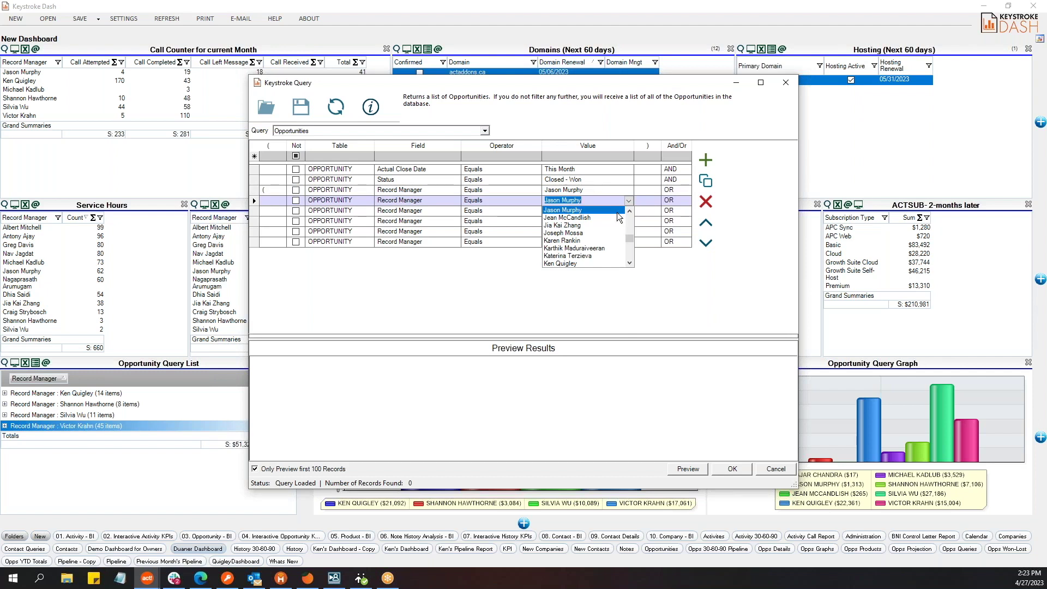
click(595, 263)
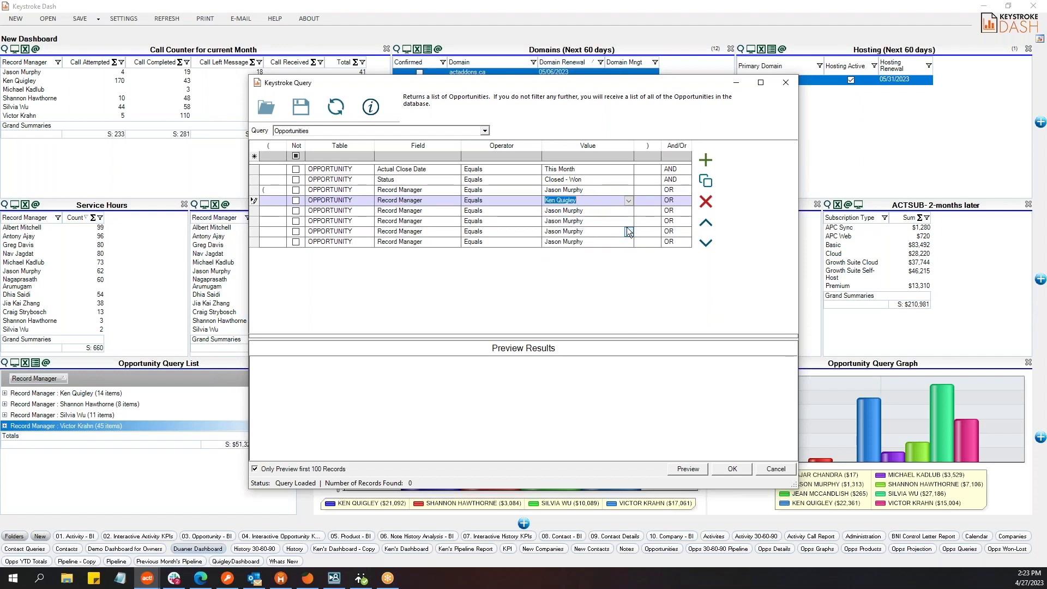
click(629, 210)
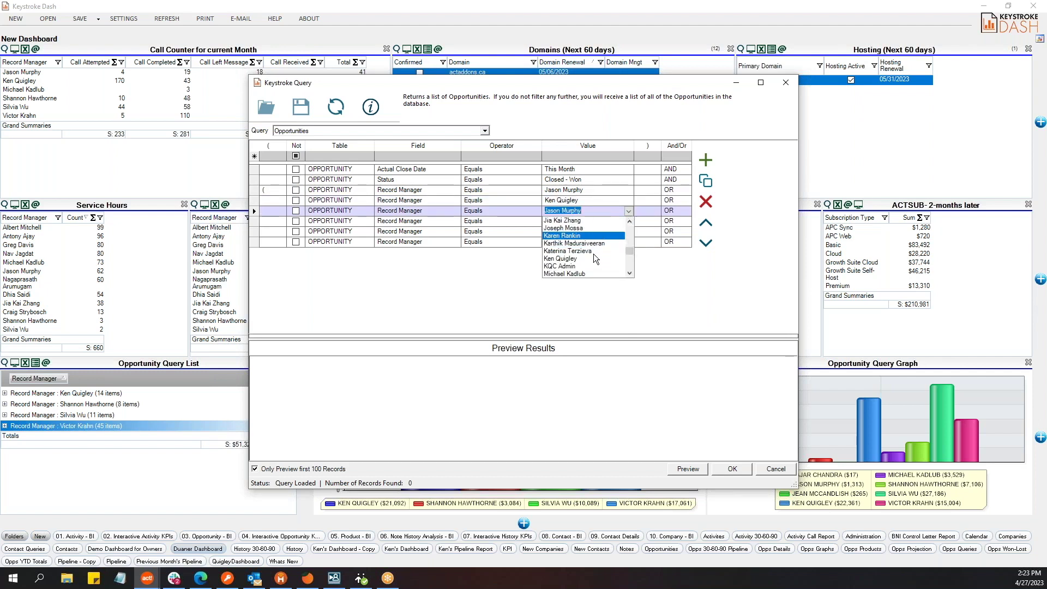
scroll(593, 254, down, 1)
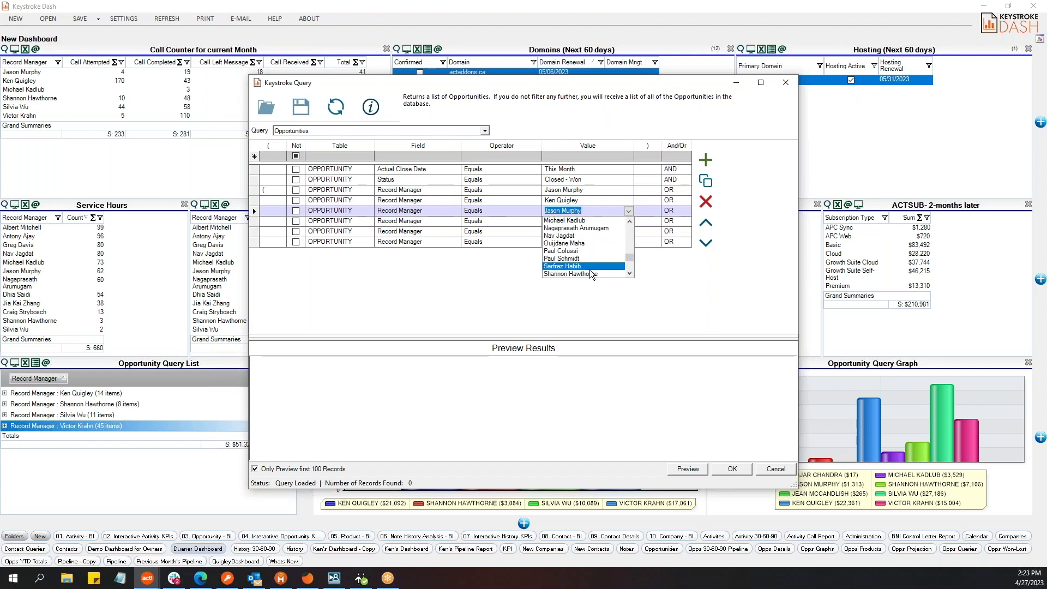
click(590, 273)
click(628, 222)
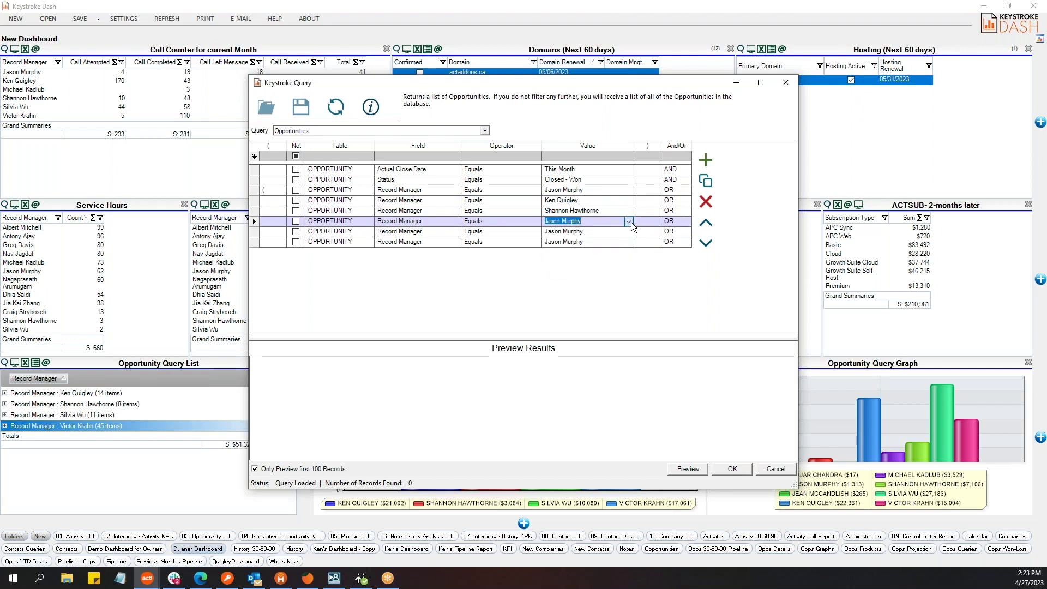
scroll(585, 270, down, 3)
scroll(584, 270, down, 1)
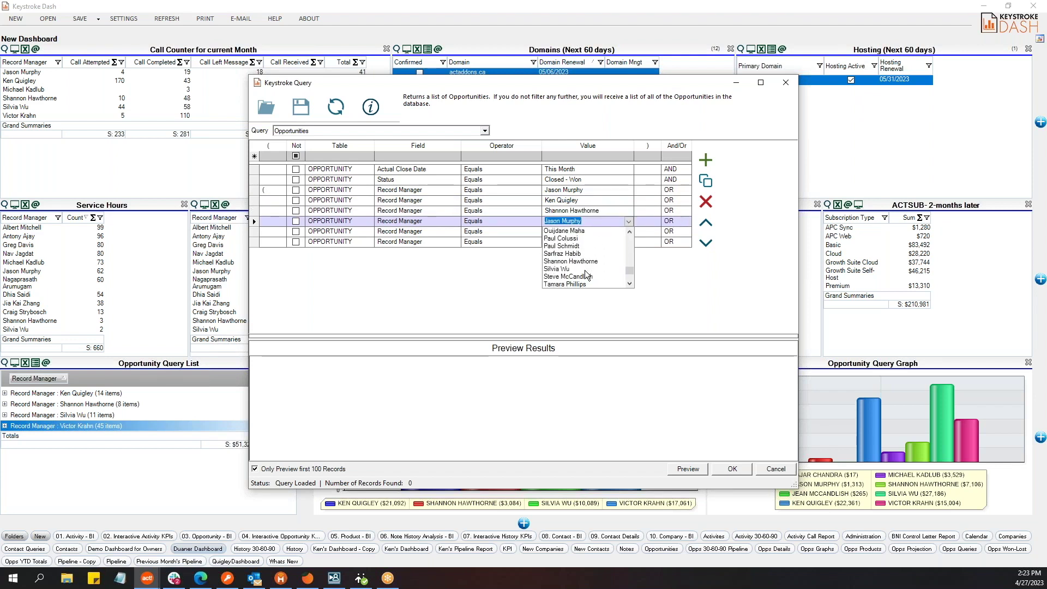
click(580, 270)
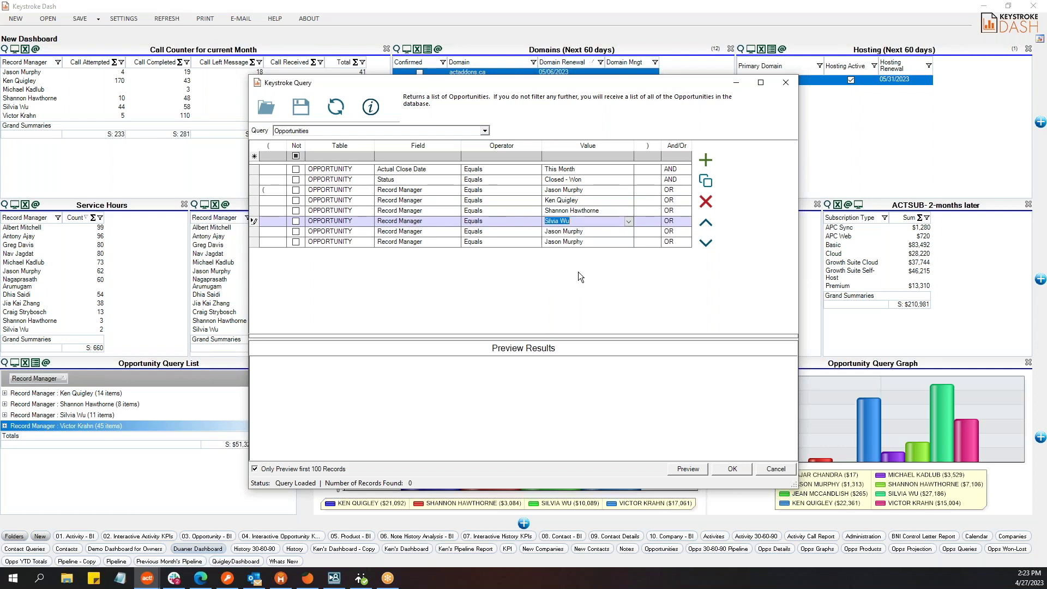
- Assign two more record managers' names to the last two duplicated Record Manager conditions
click(629, 232)
scroll(587, 283, down, 5)
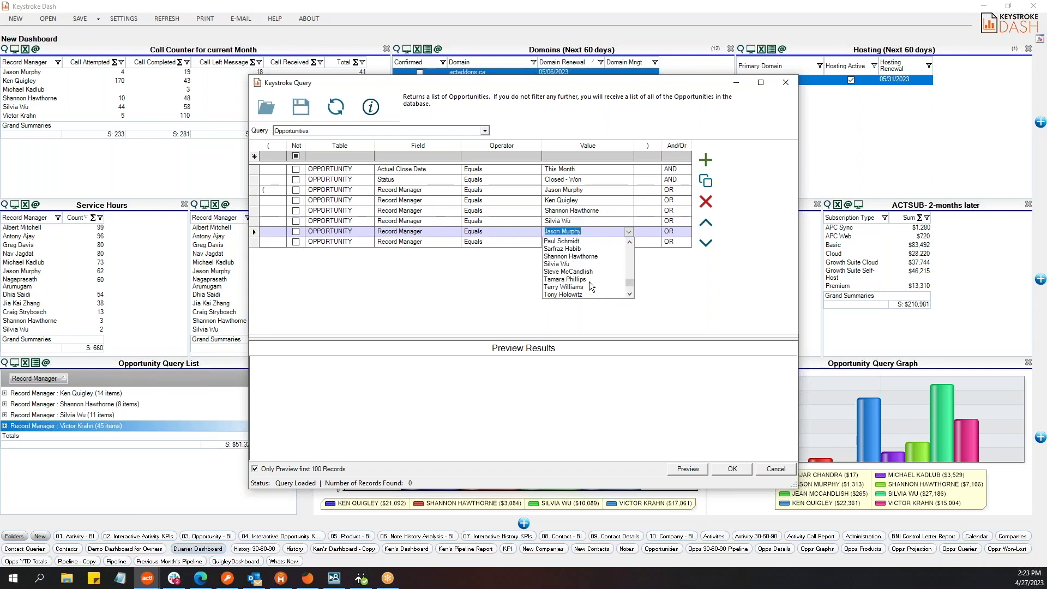
scroll(588, 281, down, 1)
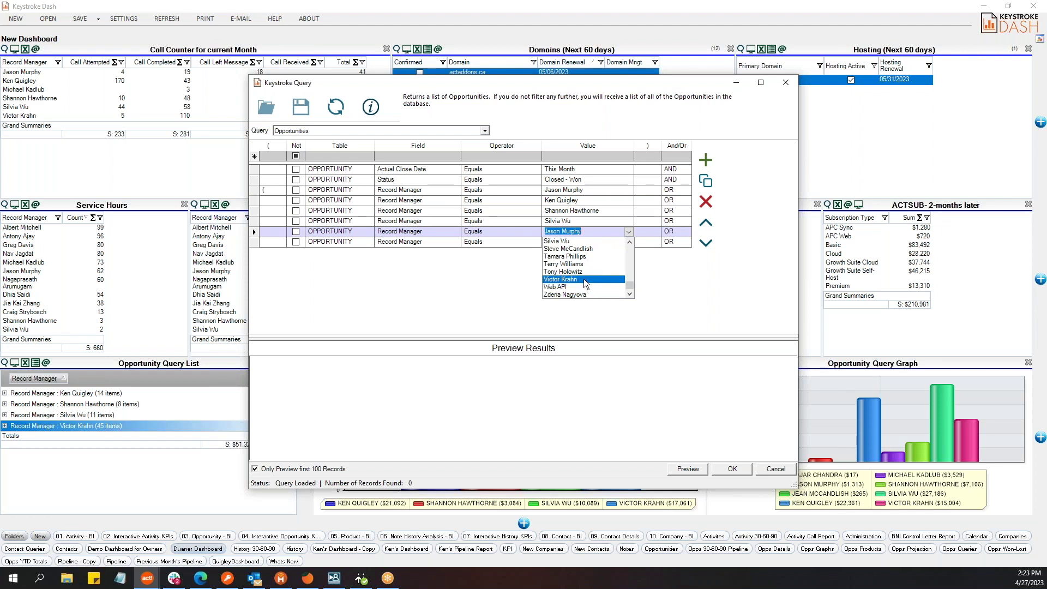
click(583, 279)
click(628, 242)
scroll(605, 280, down, 2)
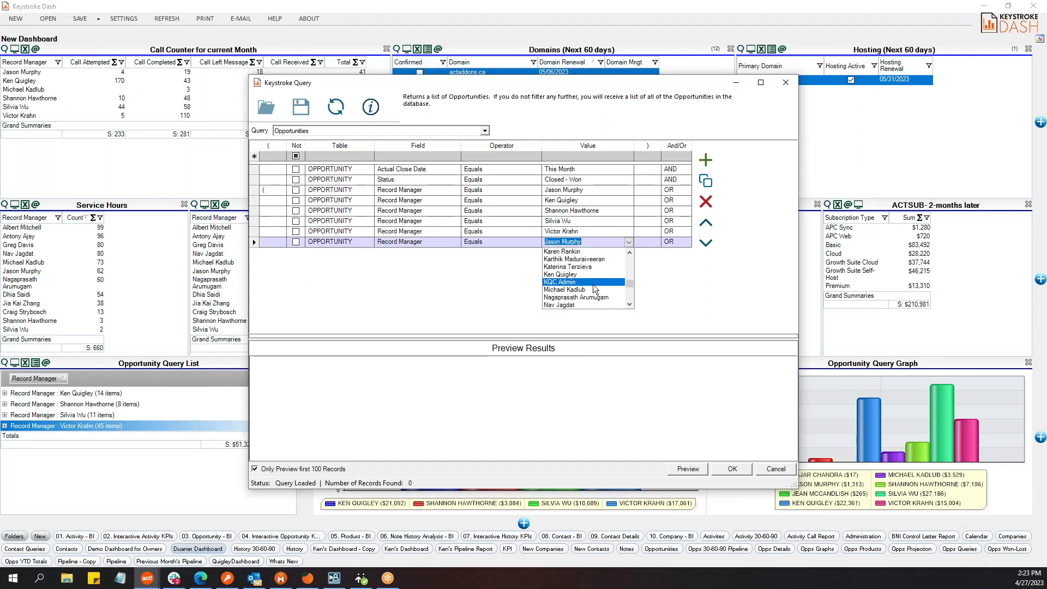
click(591, 290)
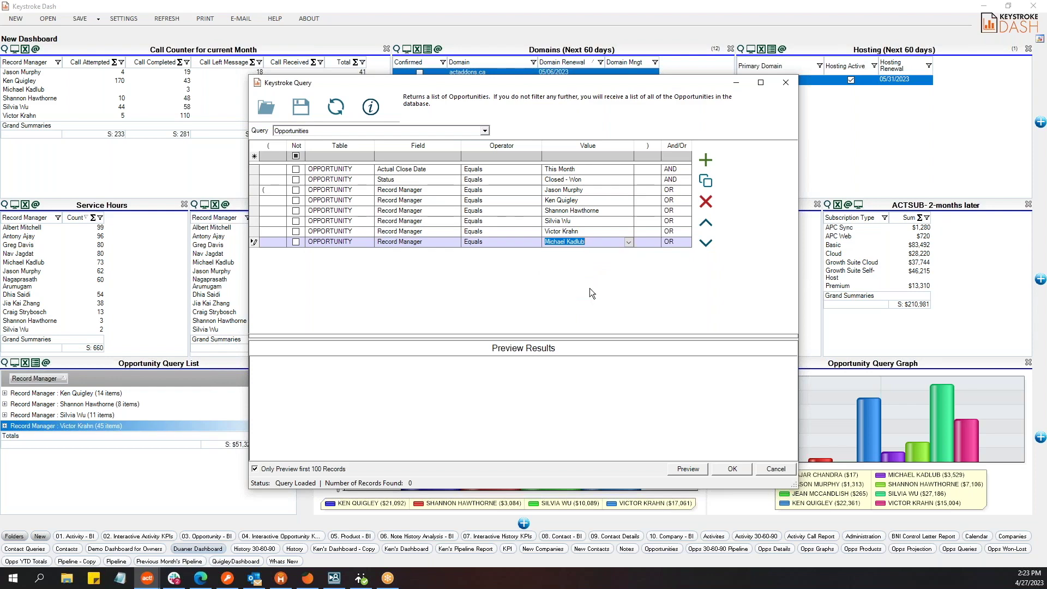
- Add a closing parenthesis after the last Record Manager condition, then preview and apply the query
click(655, 242)
click(651, 259)
click(687, 468)
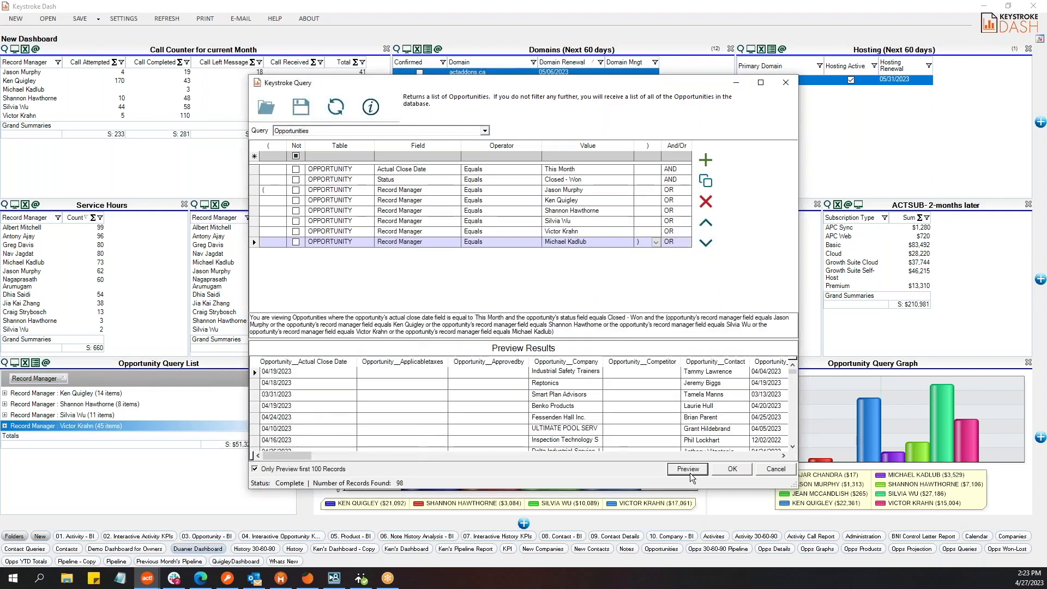
click(731, 470)
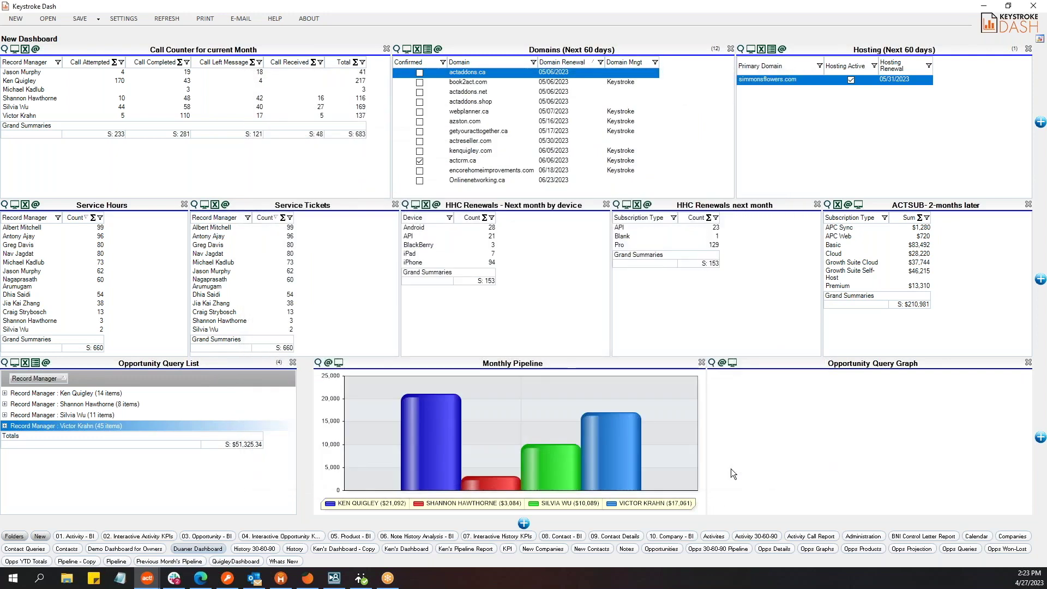
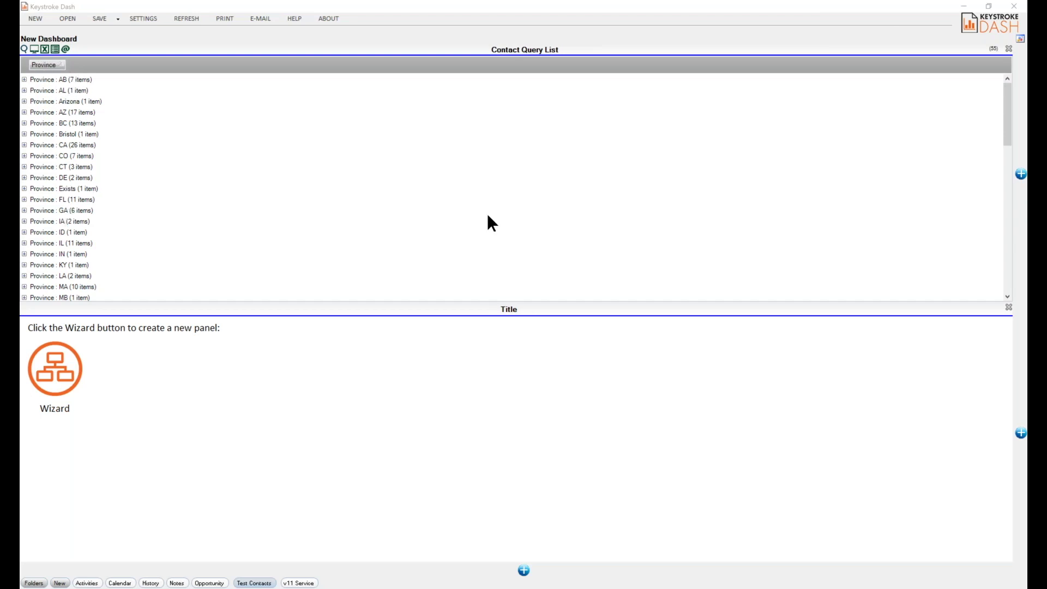
- Examine the province groups in the Contact Query List, including the contacts in the expanded Ontario group
click(1007, 246)
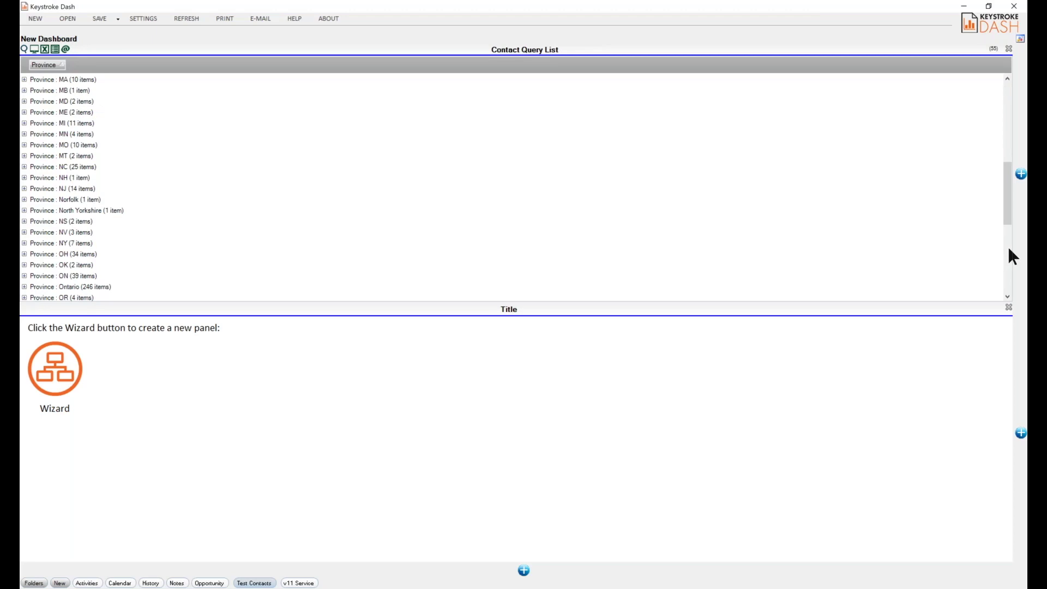
click(1007, 246)
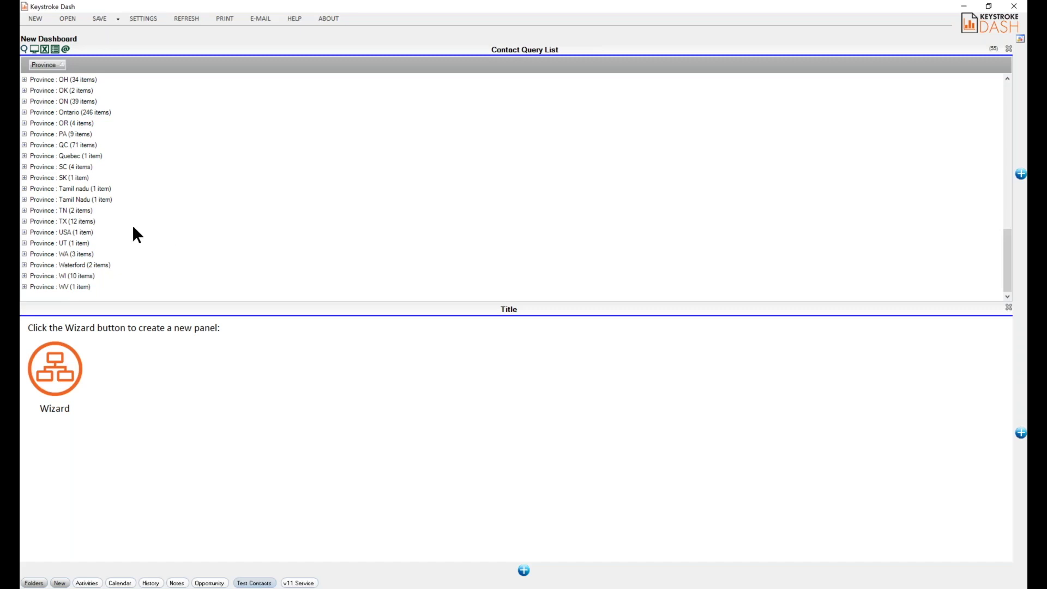
click(24, 112)
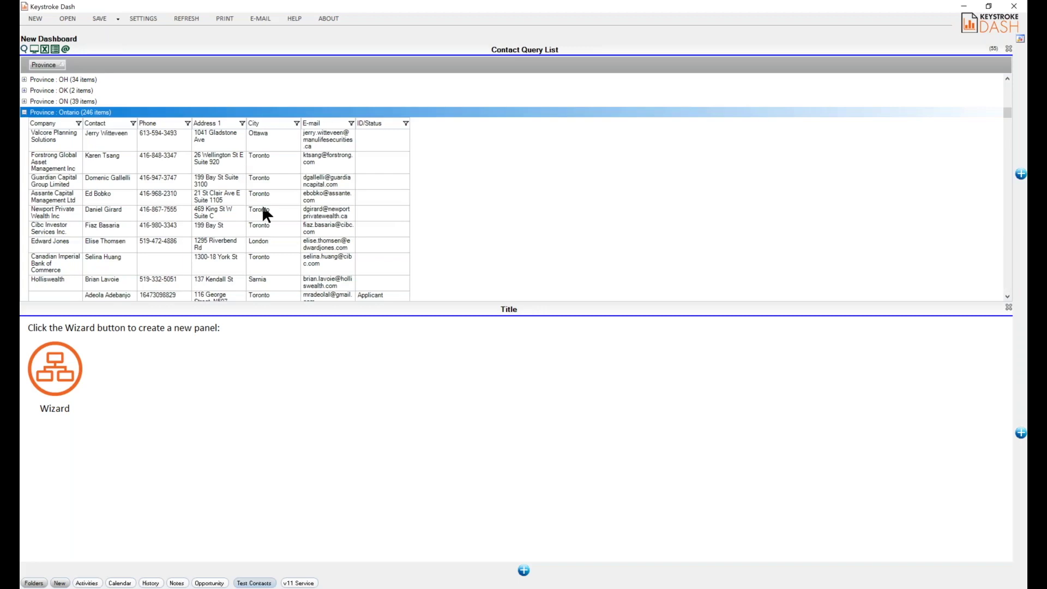
scroll(262, 204, down, 1)
scroll(261, 204, down, 10)
scroll(262, 204, up, 8)
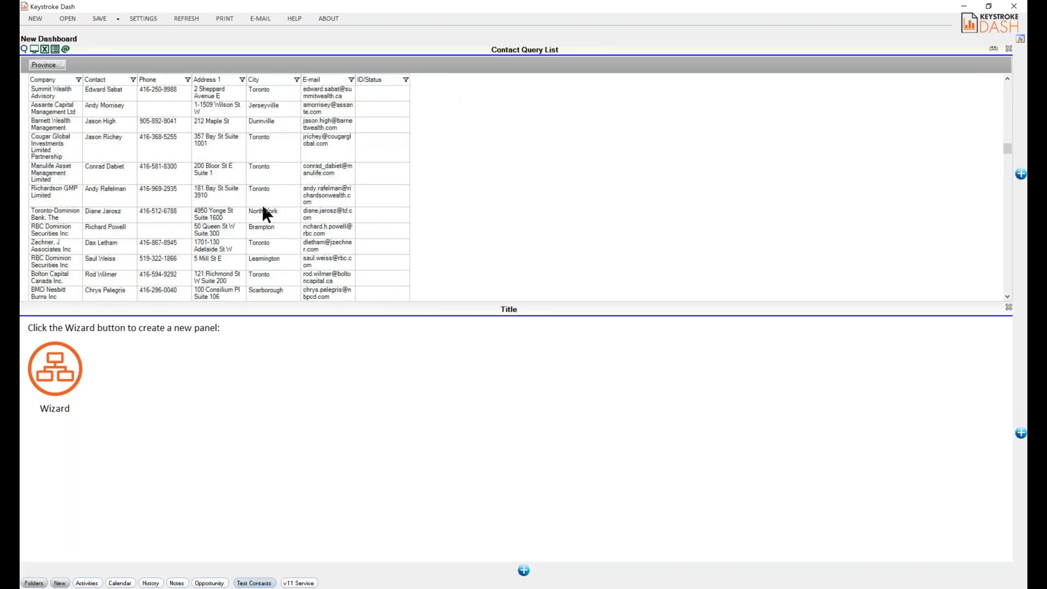
scroll(262, 204, up, 5)
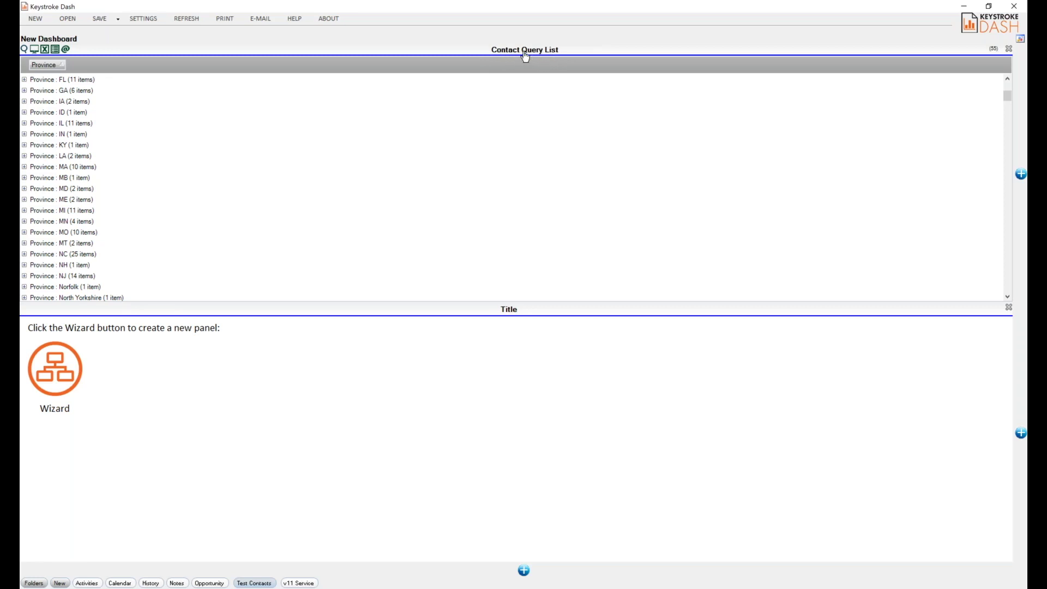
- Copy the Contact Query List panel into the empty panel below it and change the copy's display type to KPI
drag(525, 56, 507, 313)
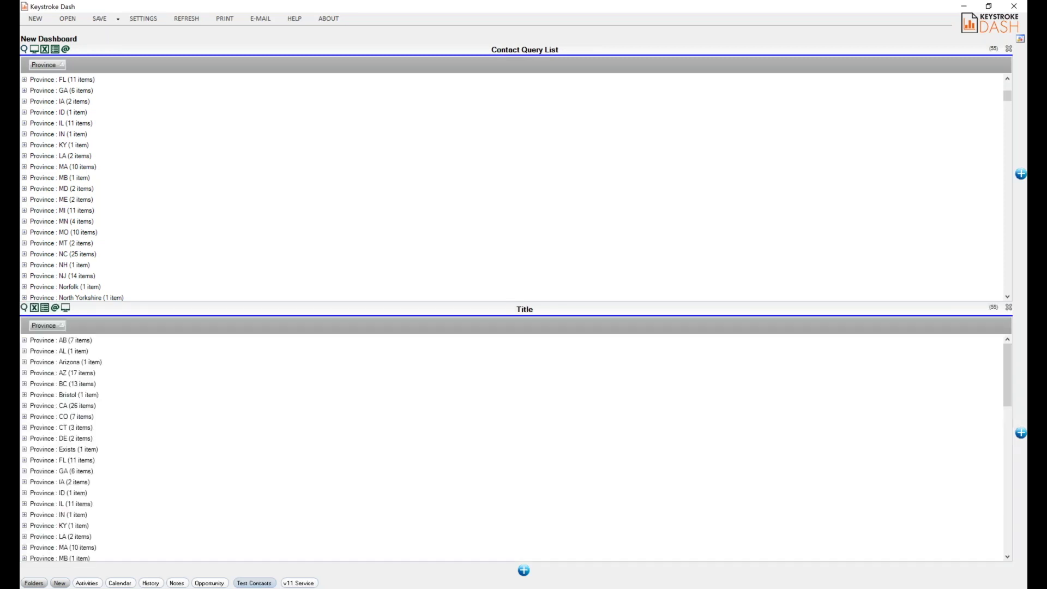
click(66, 310)
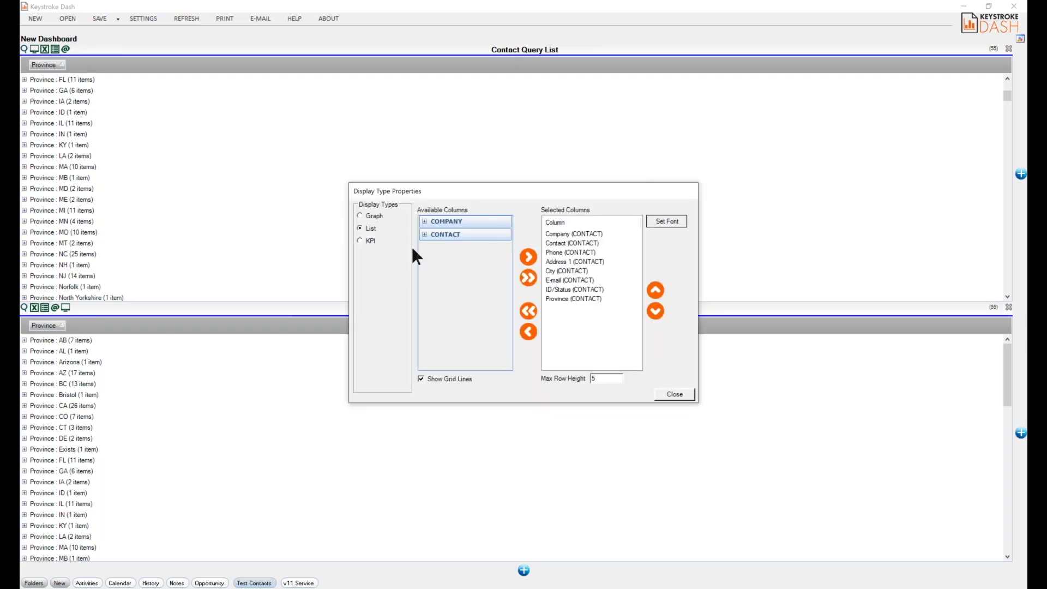
click(359, 241)
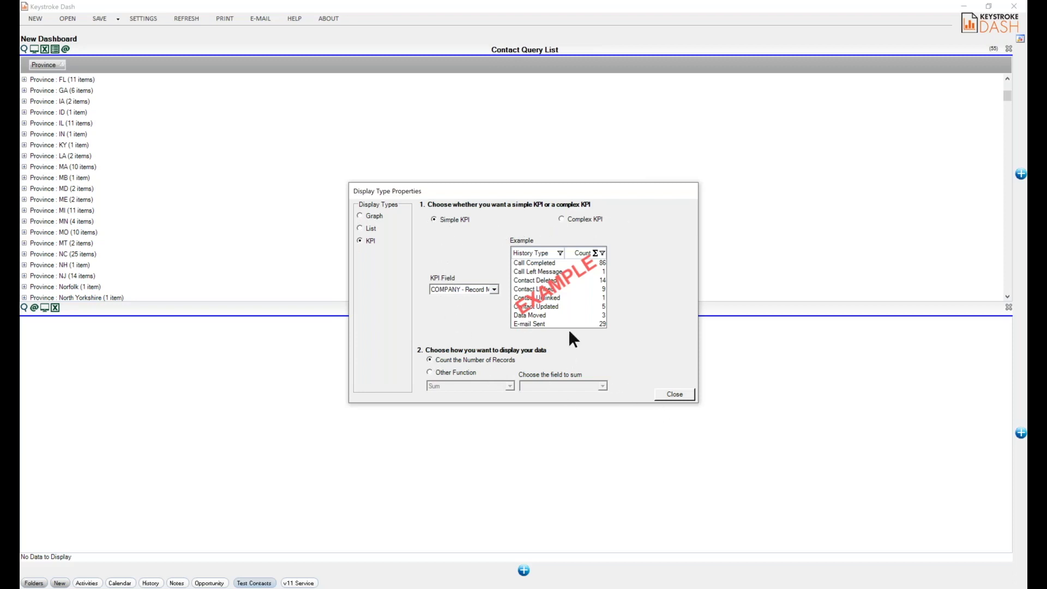
- Set the simple KPI field to CONTACT - Province, apply it, and sort the province table by count in descending order
click(494, 289)
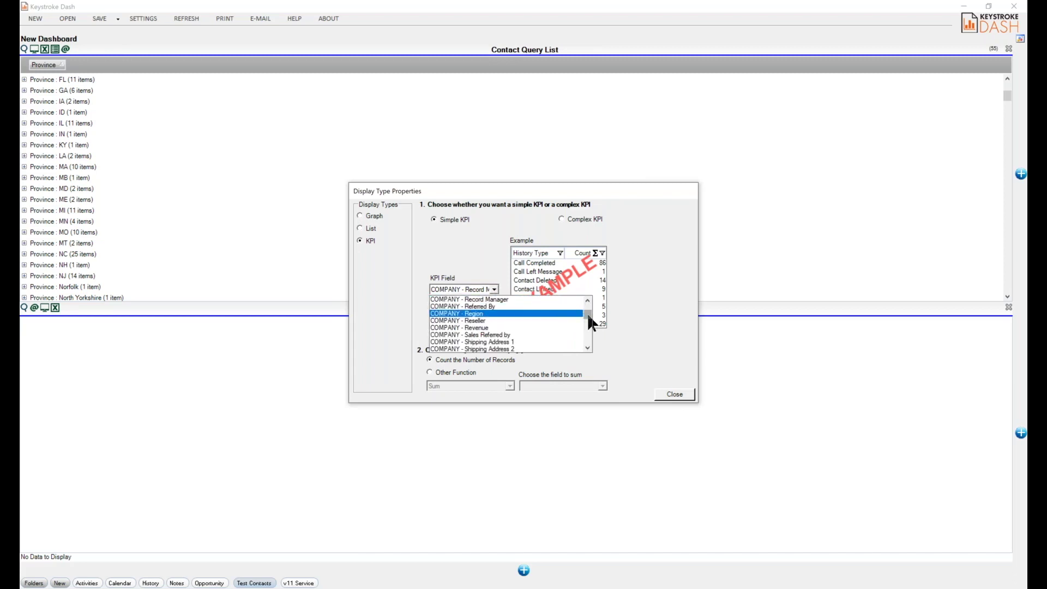
drag(587, 313, 591, 329)
scroll(537, 320, down, 1)
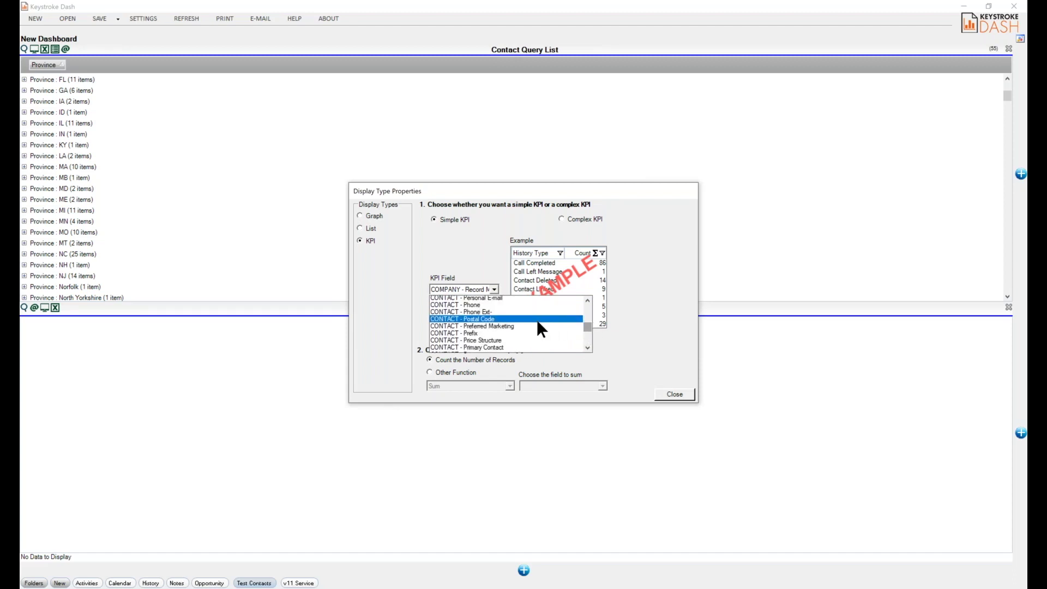
scroll(497, 337, down, 1)
scroll(499, 344, down, 1)
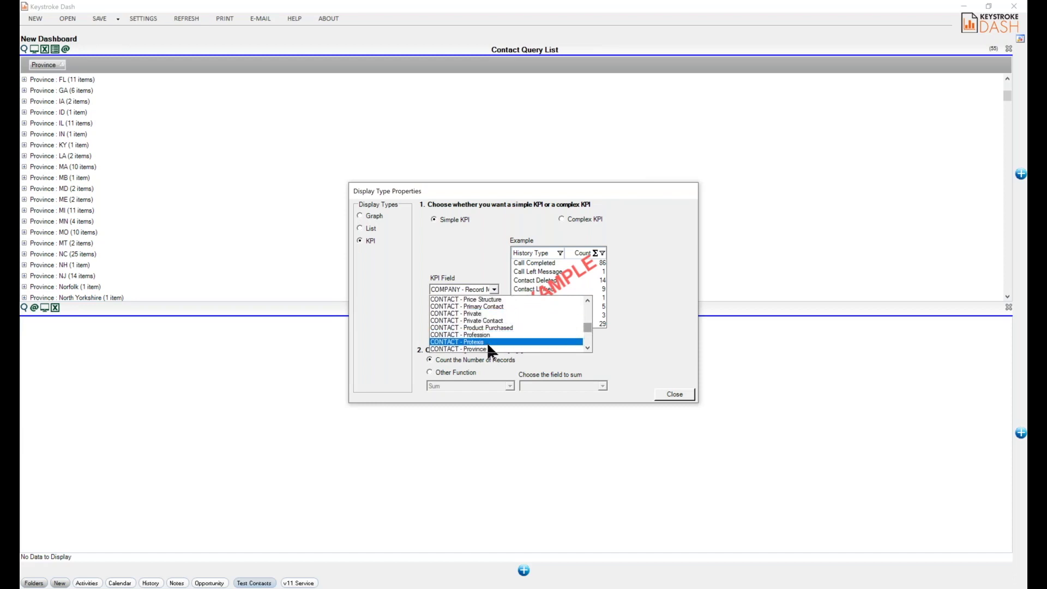
click(487, 345)
click(659, 394)
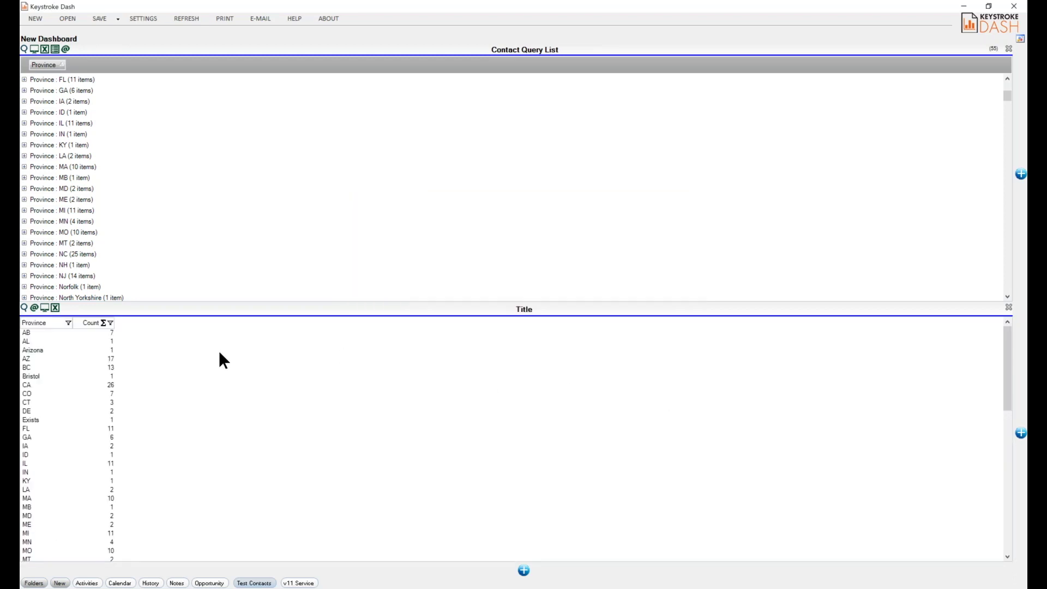
click(87, 324)
click(89, 324)
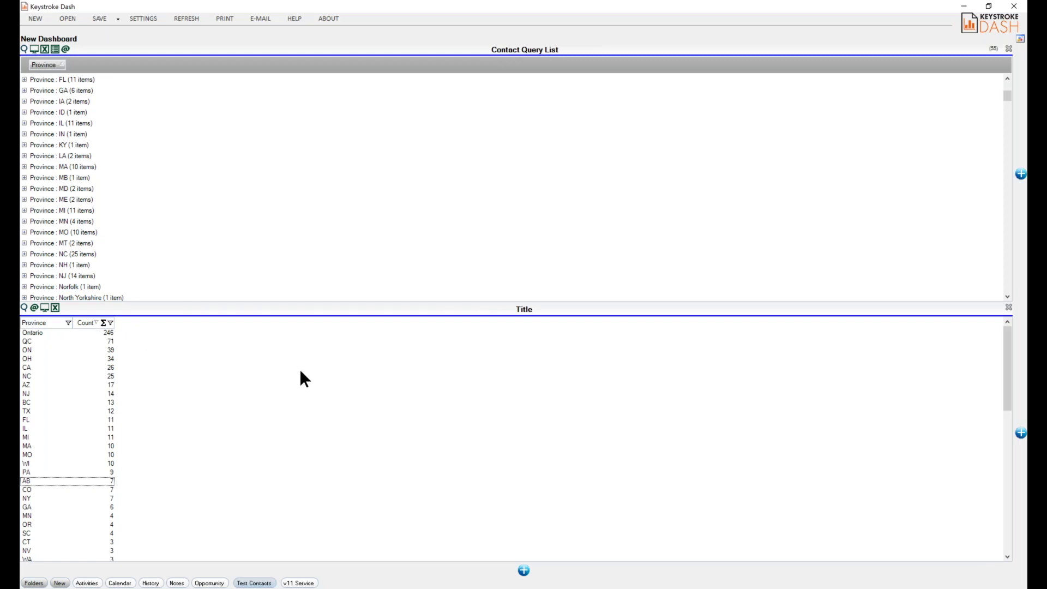
- Review the KPI panel's query conditions and display type properties, and list the contacts behind the AB province row
click(24, 308)
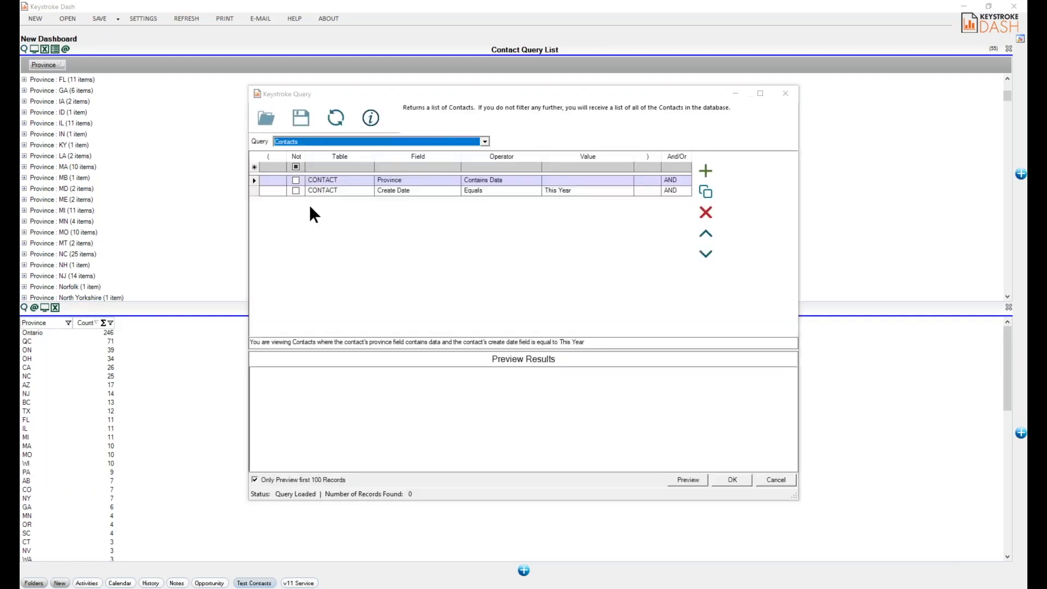
click(450, 184)
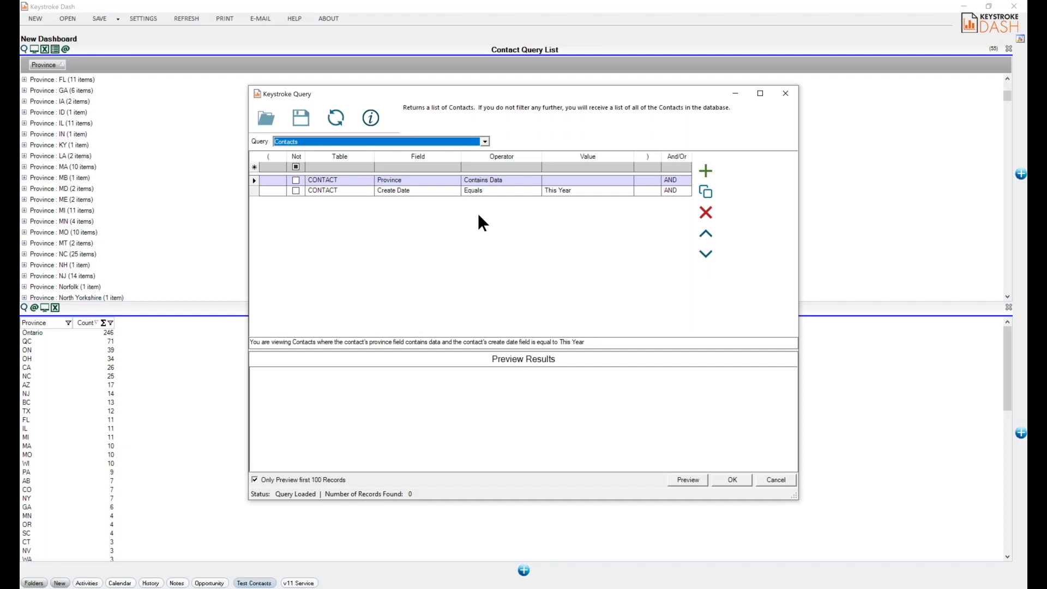
click(769, 479)
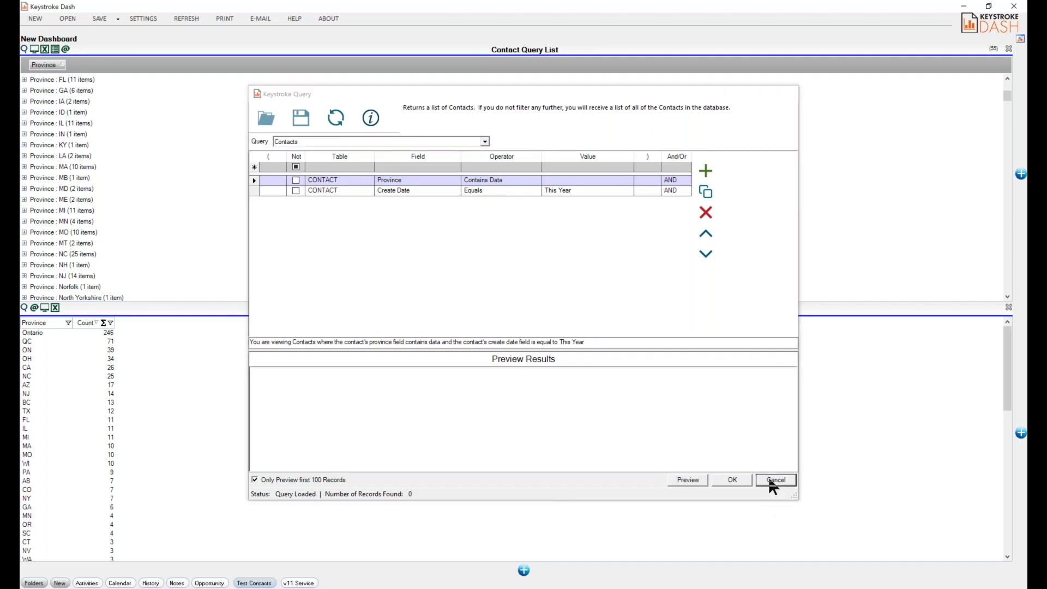
click(44, 309)
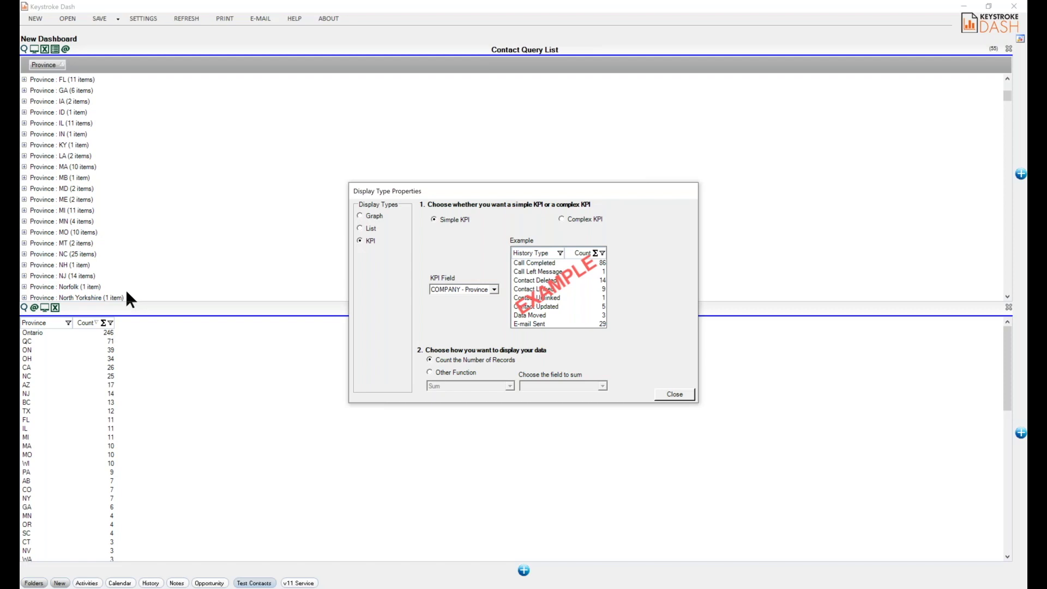
click(671, 398)
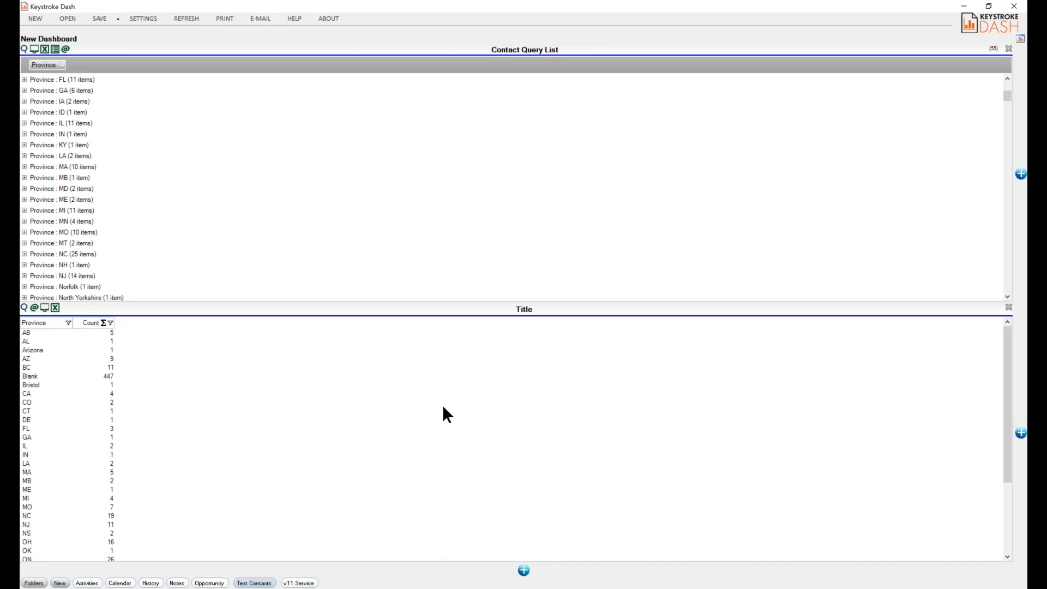
click(28, 332)
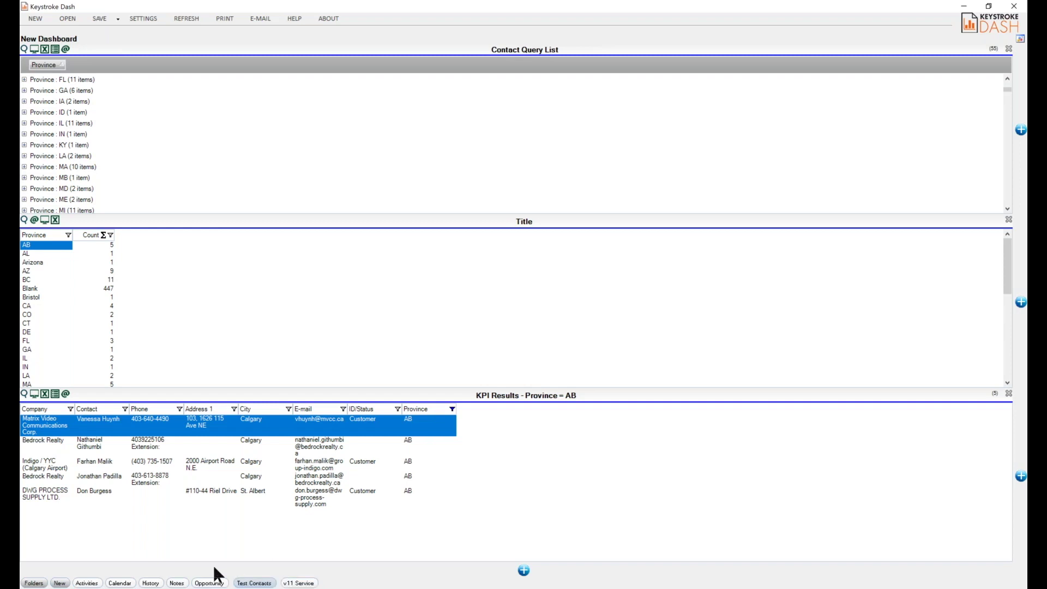
- Save the changes while switching to the Activities dashboard, and go on to the Calendar dashboard without saving
click(84, 582)
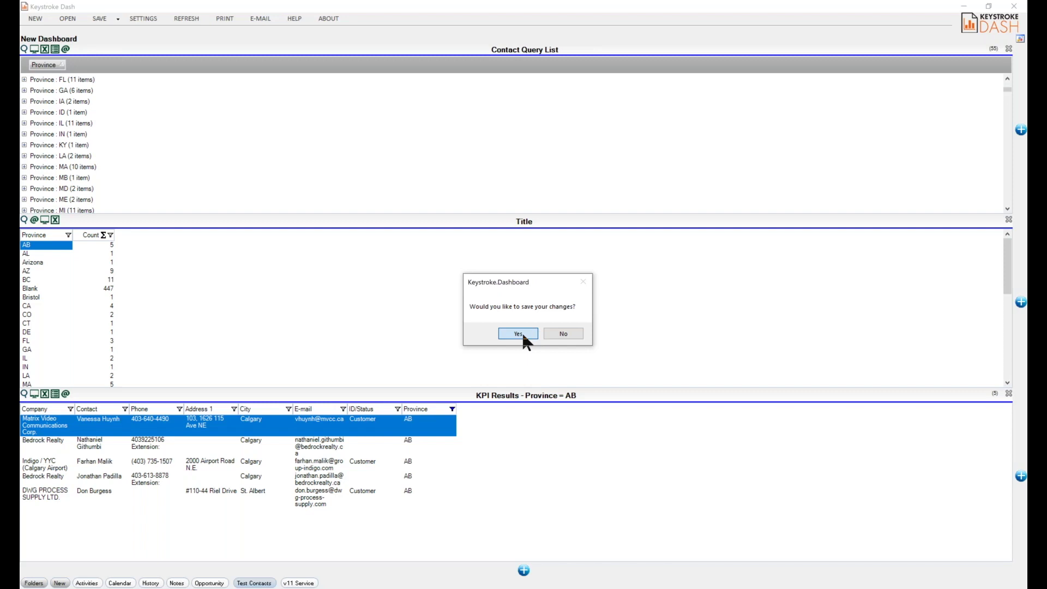
click(522, 332)
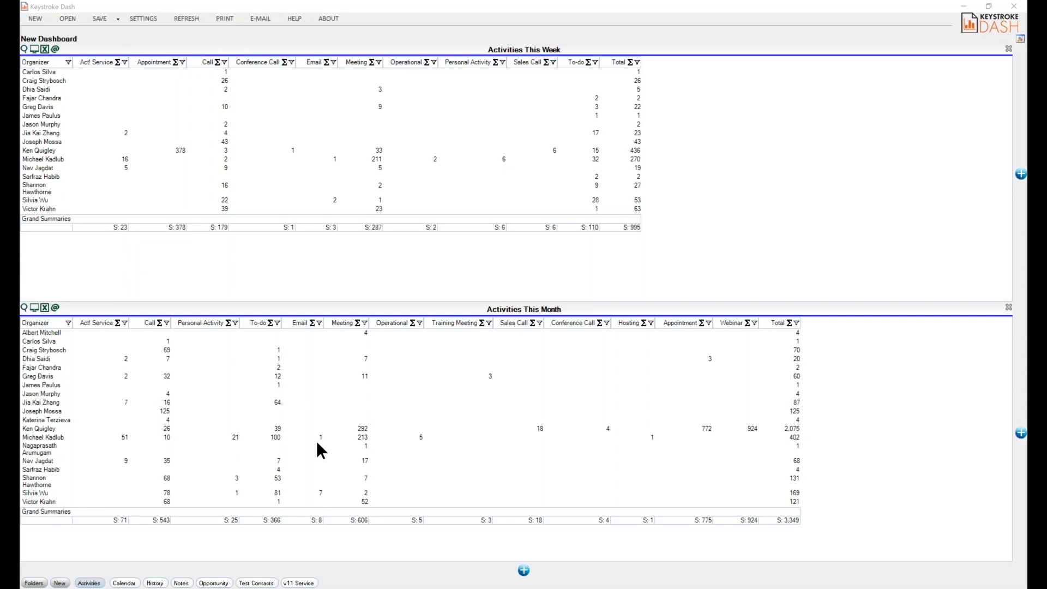
click(119, 584)
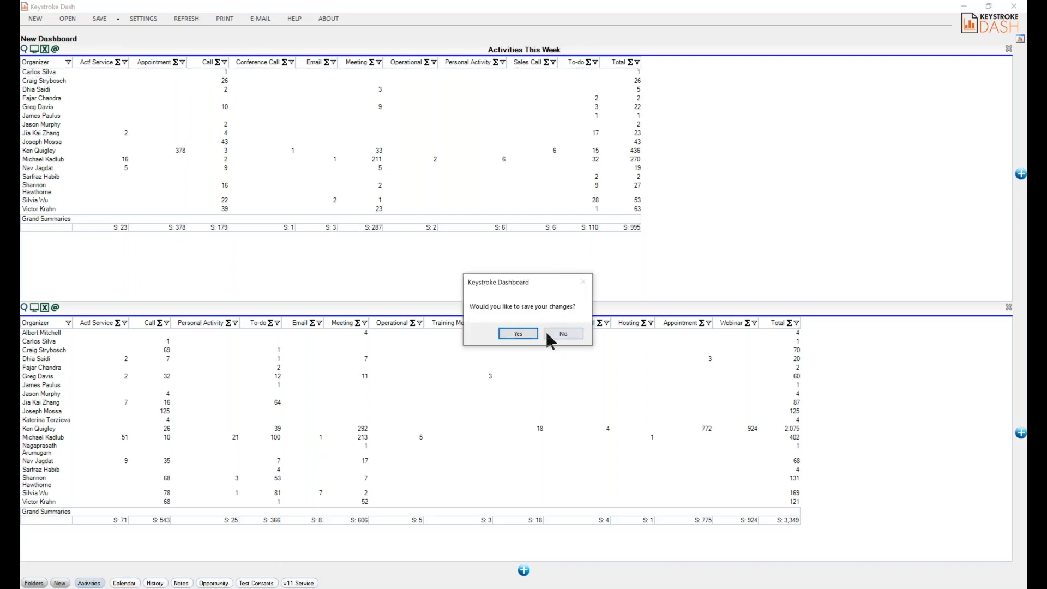
click(547, 333)
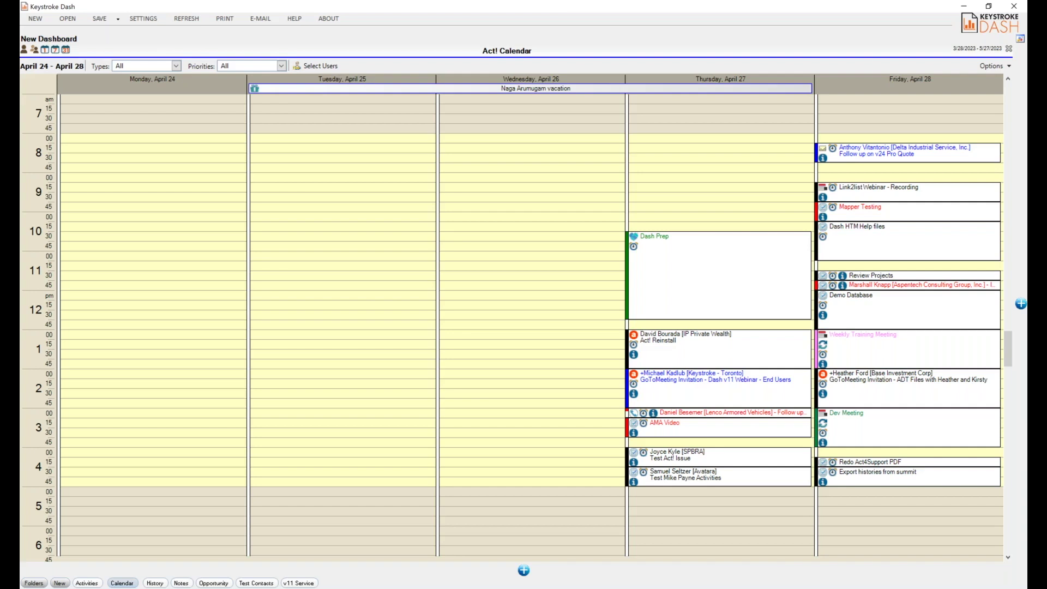
- Show only Thursday, April 27 in the calendar and view the actions available for the Dash Prep activity
click(719, 80)
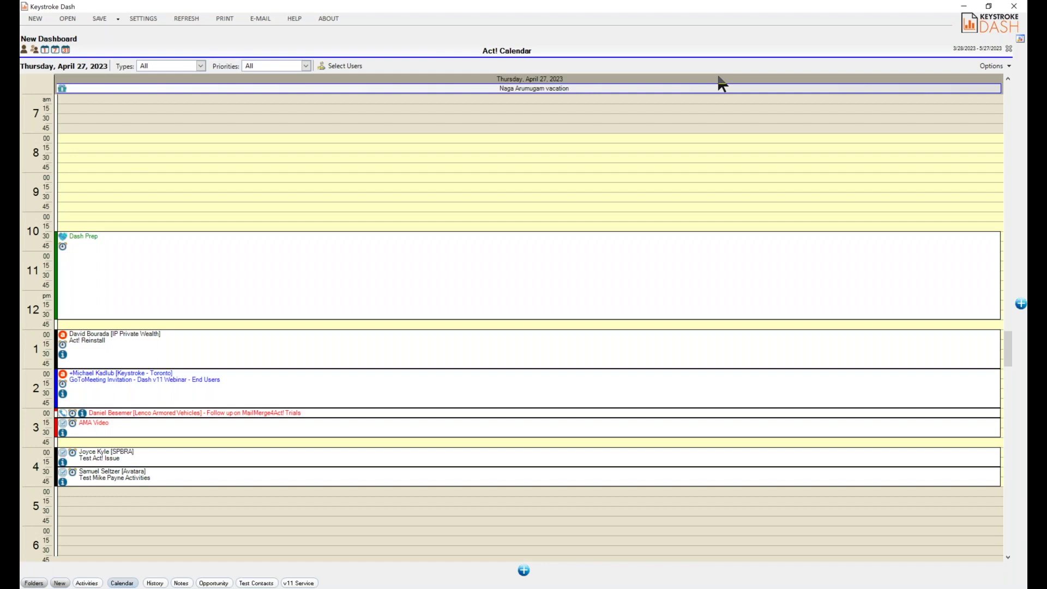
right_click(174, 266)
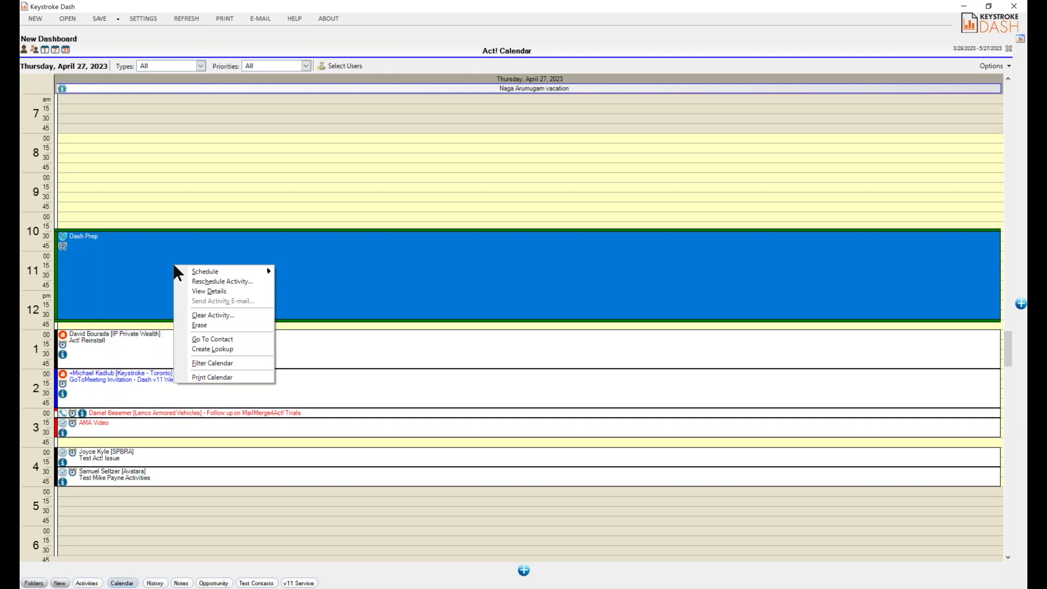
click(382, 519)
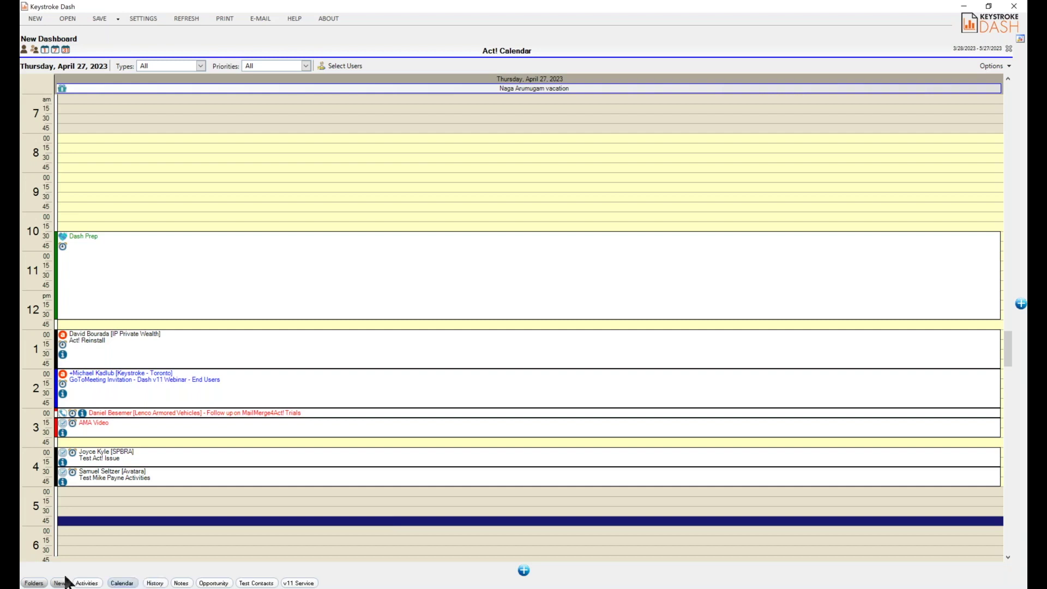
- Add an Act! Calendar panel below the existing calendar and save the changes while switching to the History dashboard
click(524, 570)
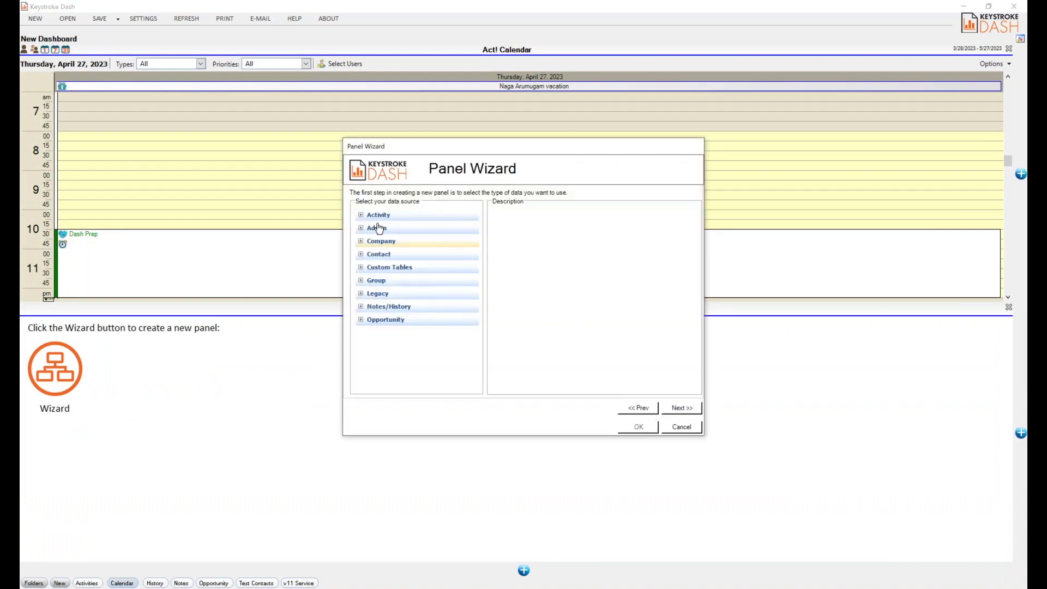
click(360, 215)
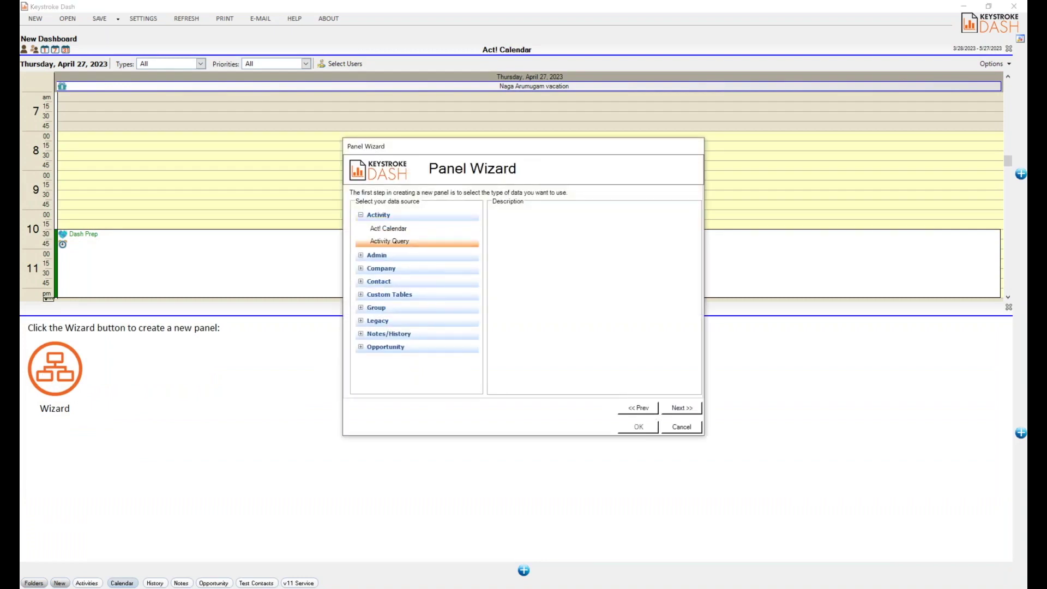
click(398, 236)
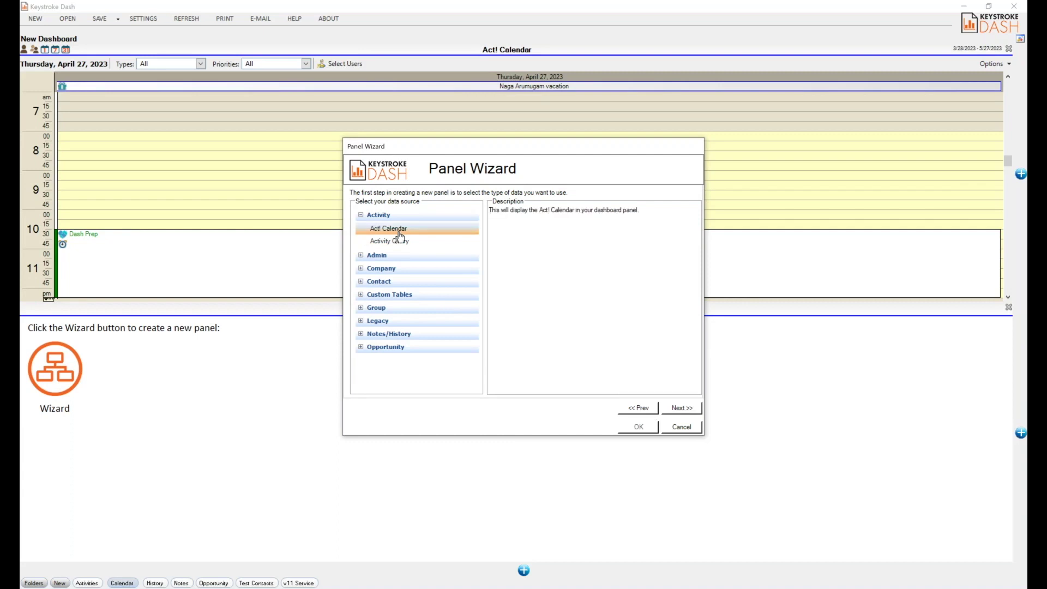
click(687, 409)
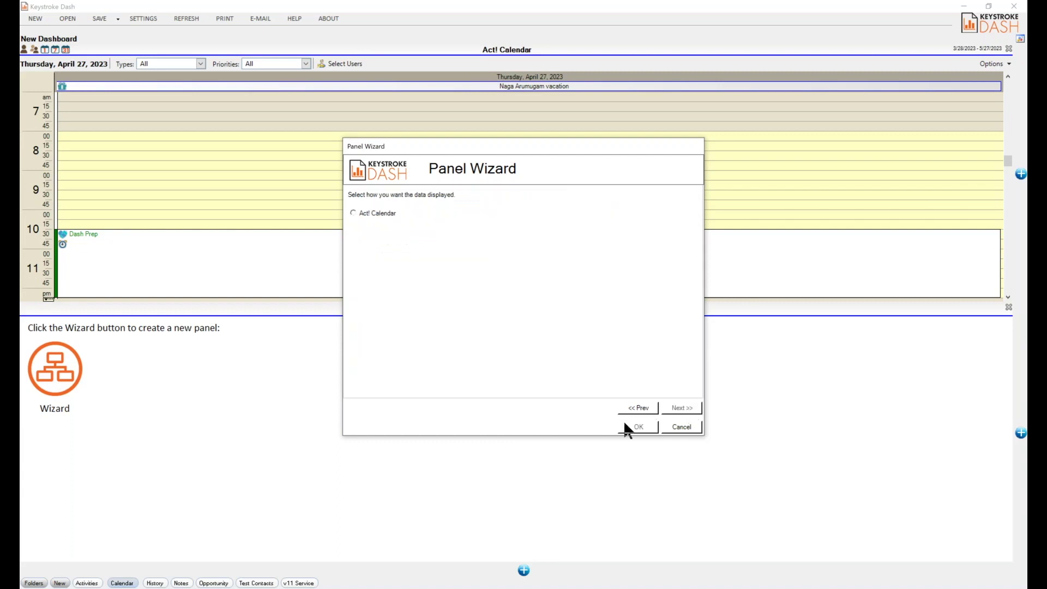
click(382, 212)
click(665, 410)
click(629, 427)
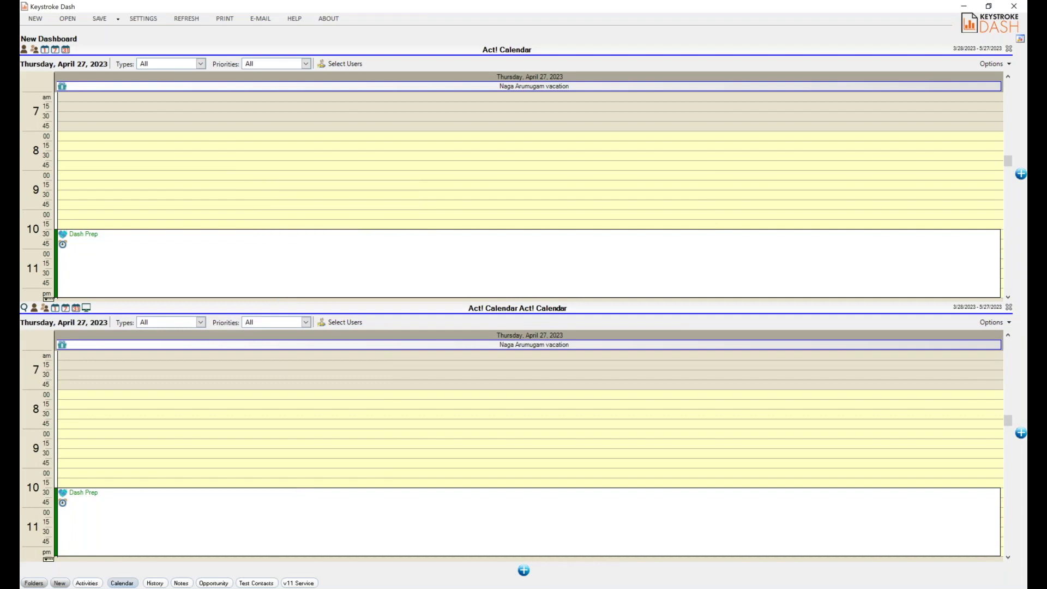
click(157, 583)
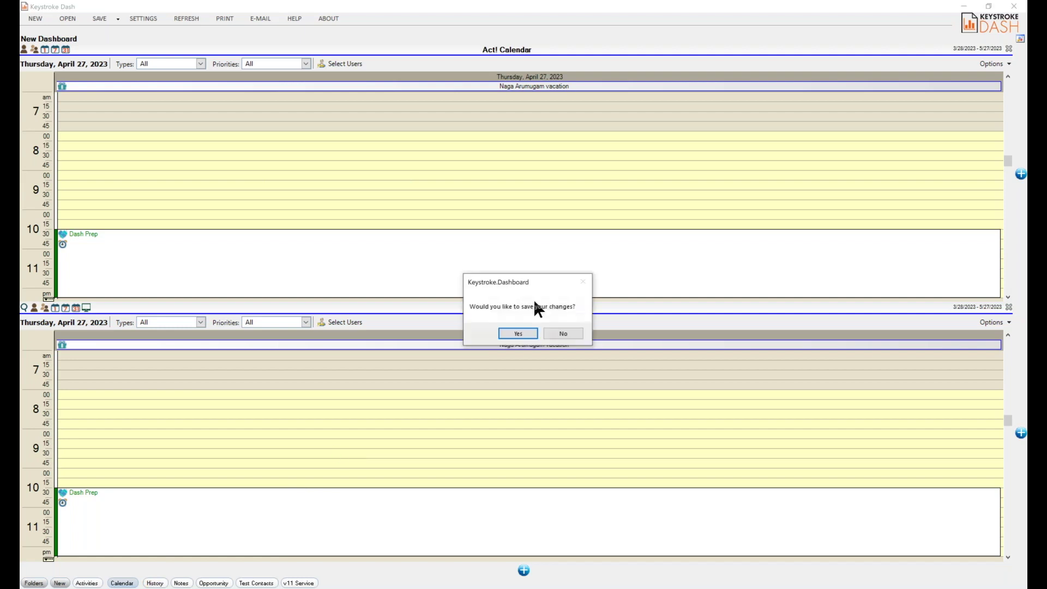
click(522, 334)
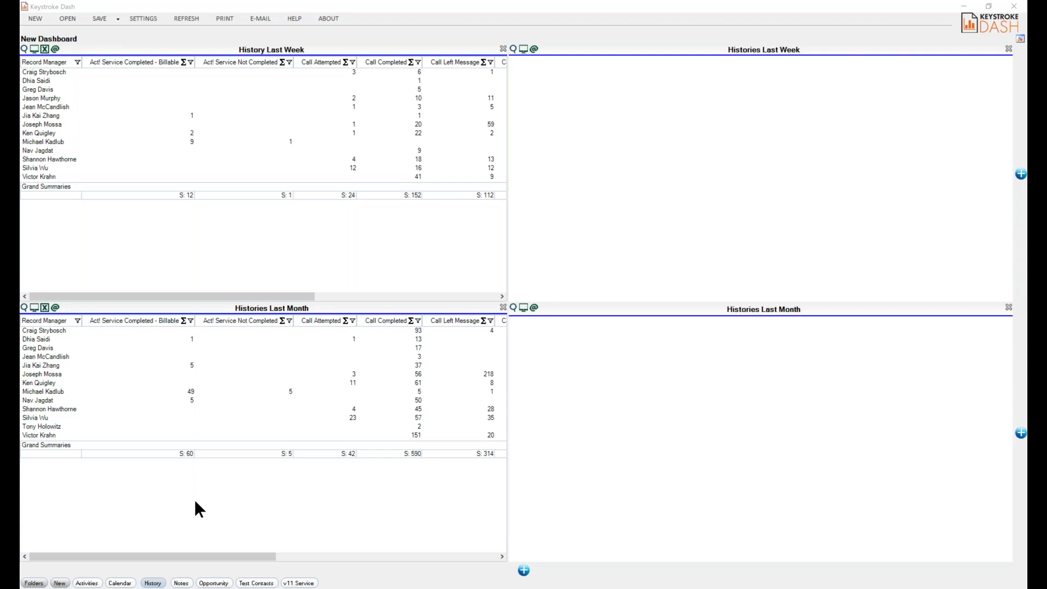
- Examine the query conditions behind the History Last Week and Histories Last Month tables, leaving both queries without changes
click(24, 54)
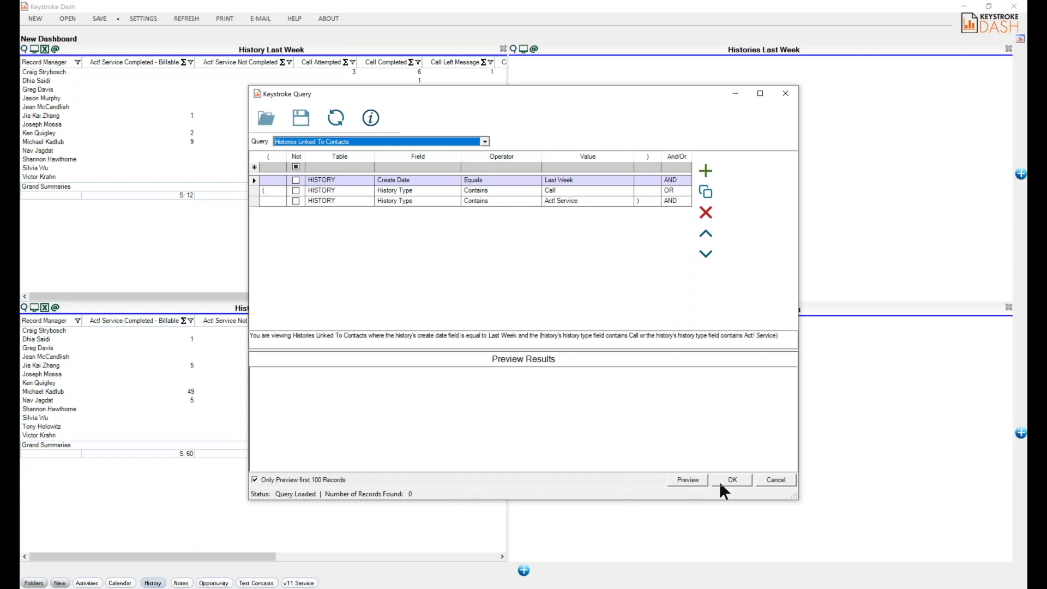
click(771, 482)
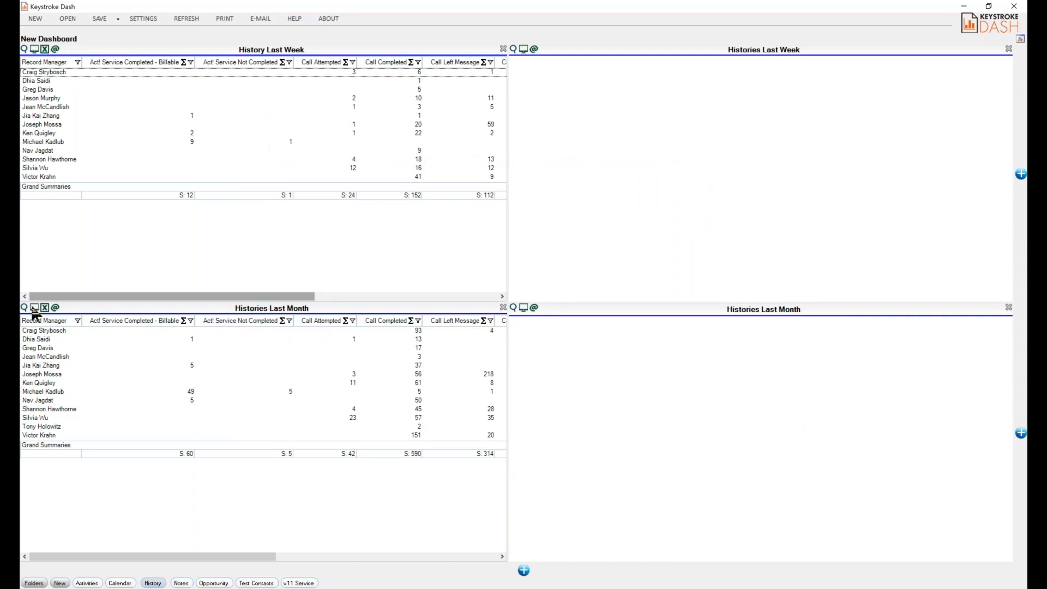
click(24, 308)
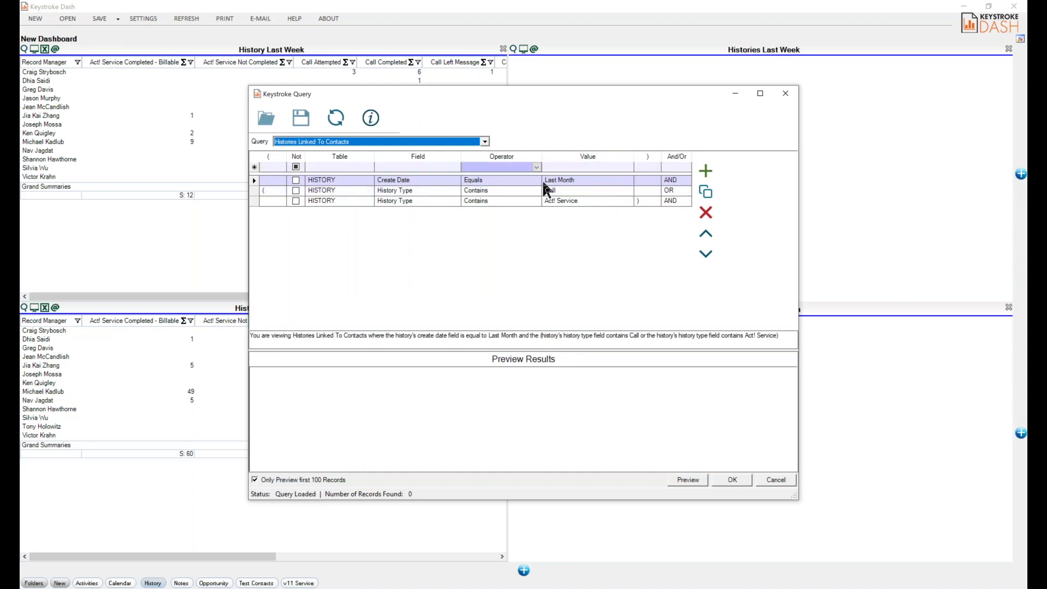
click(768, 481)
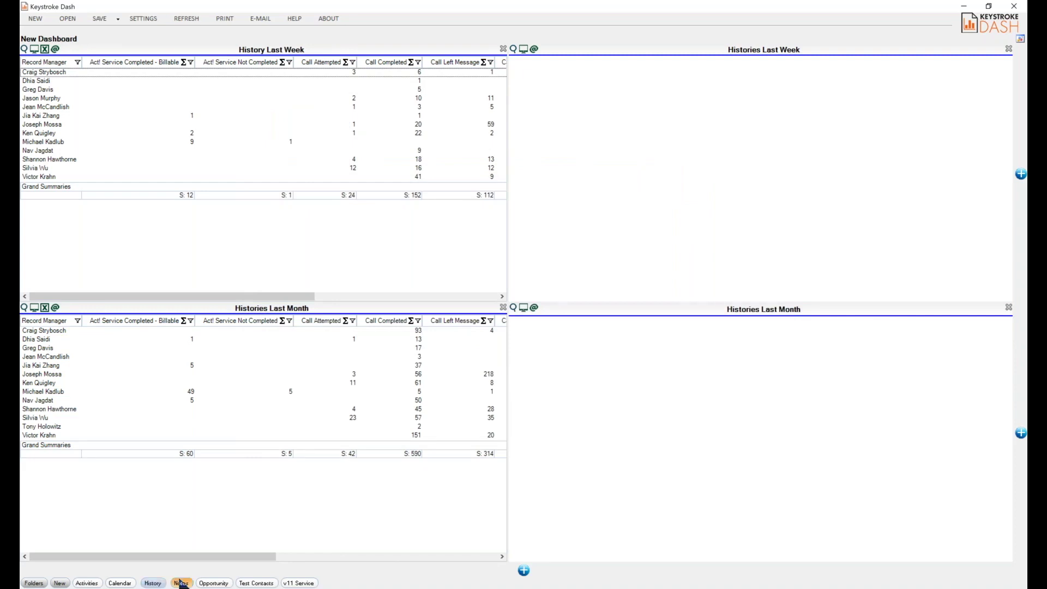
- Open the Notes dashboard, list the notes behind the graph's yellow bar, and move the resulting window clear of the graph
click(180, 582)
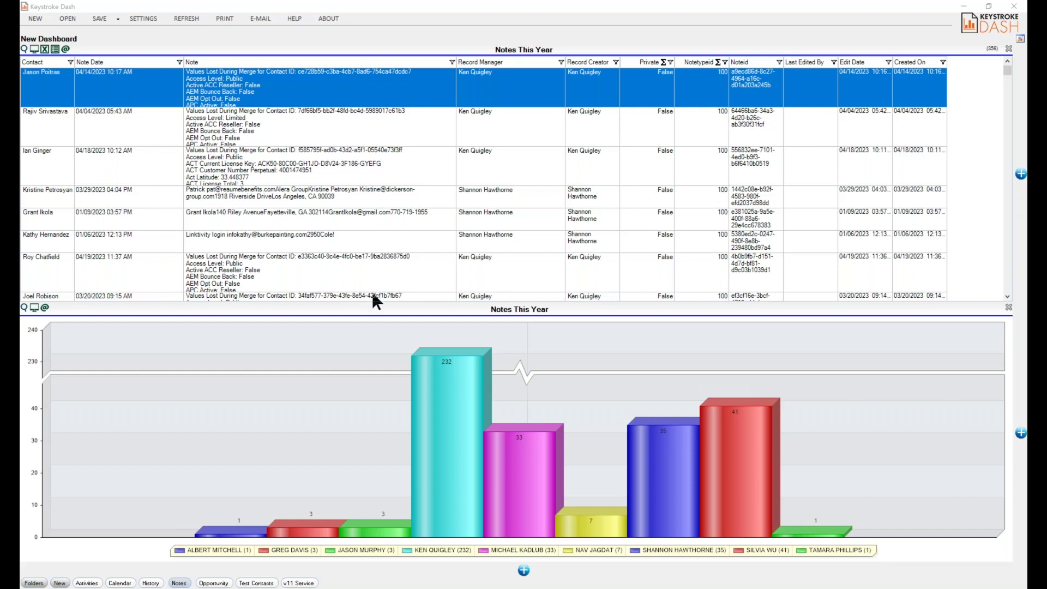
click(595, 529)
mouse_move(1022, 396)
click(990, 436)
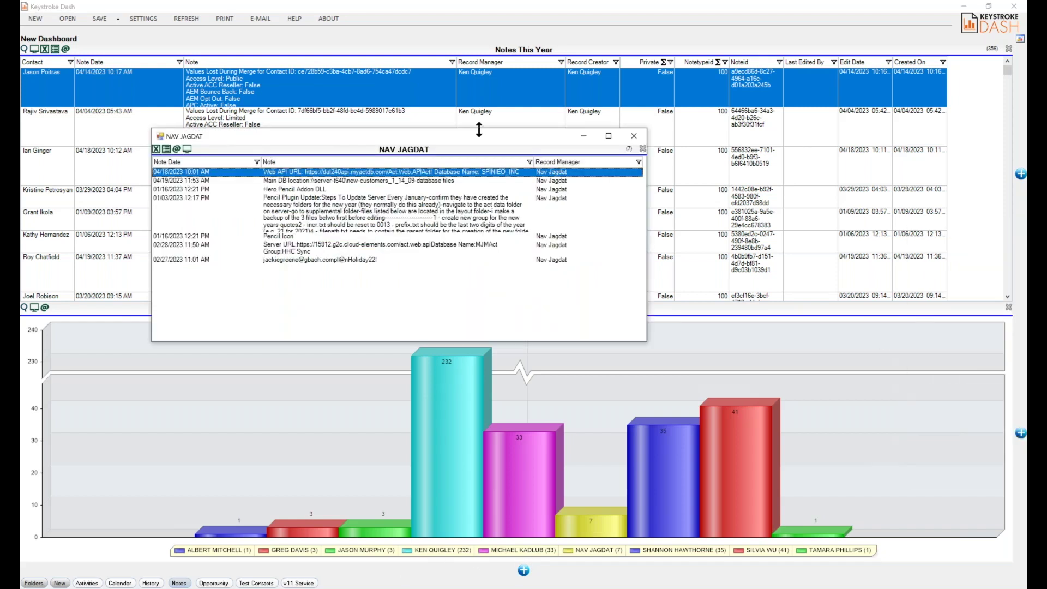
drag(488, 135, 649, 104)
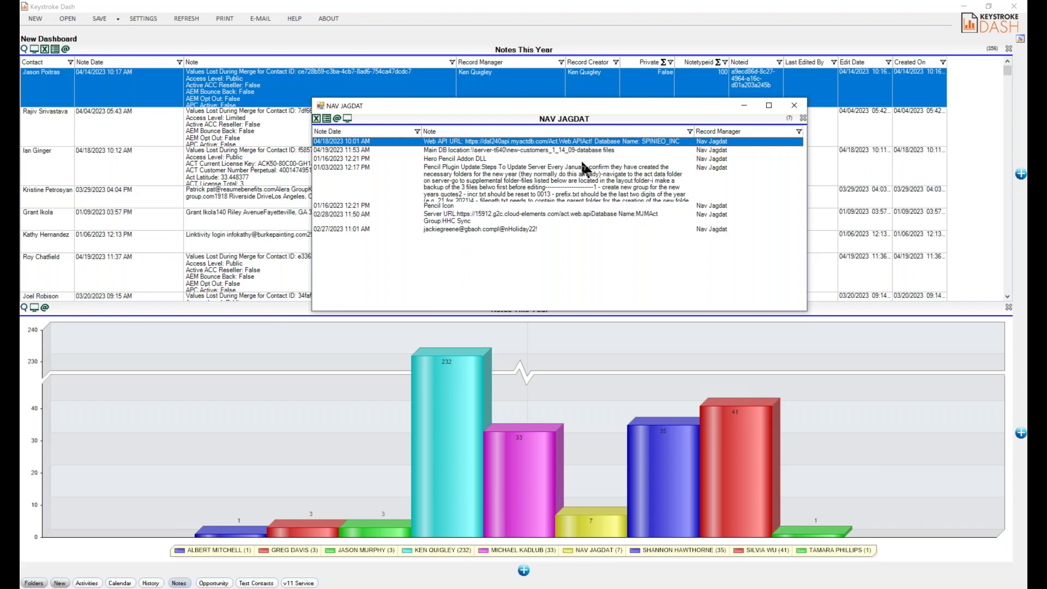
- Check the display type and column options of the drilled-down notes list, and close the list window without changes
click(348, 120)
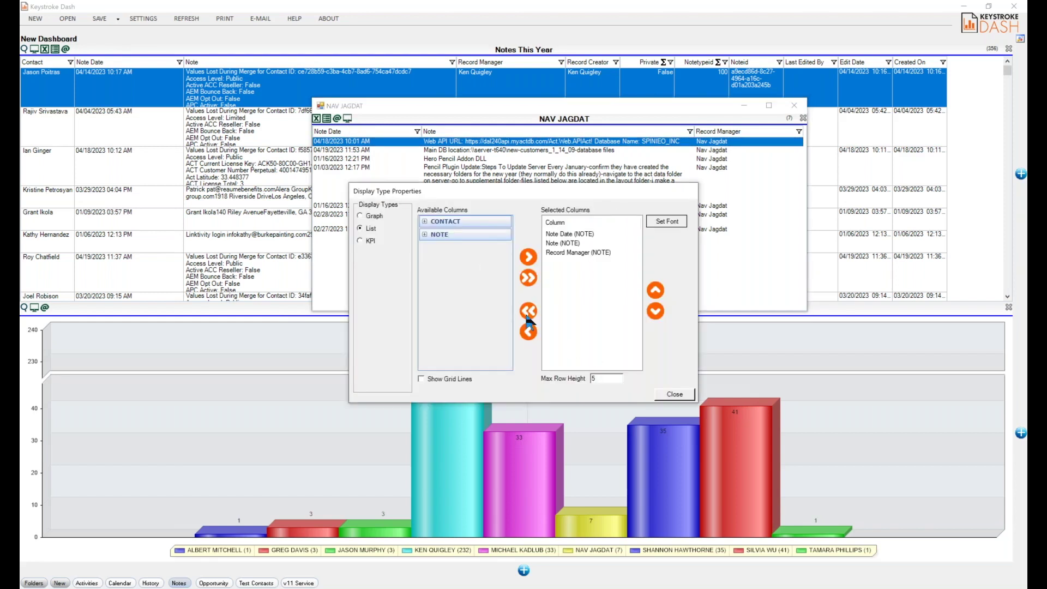
click(673, 399)
click(794, 107)
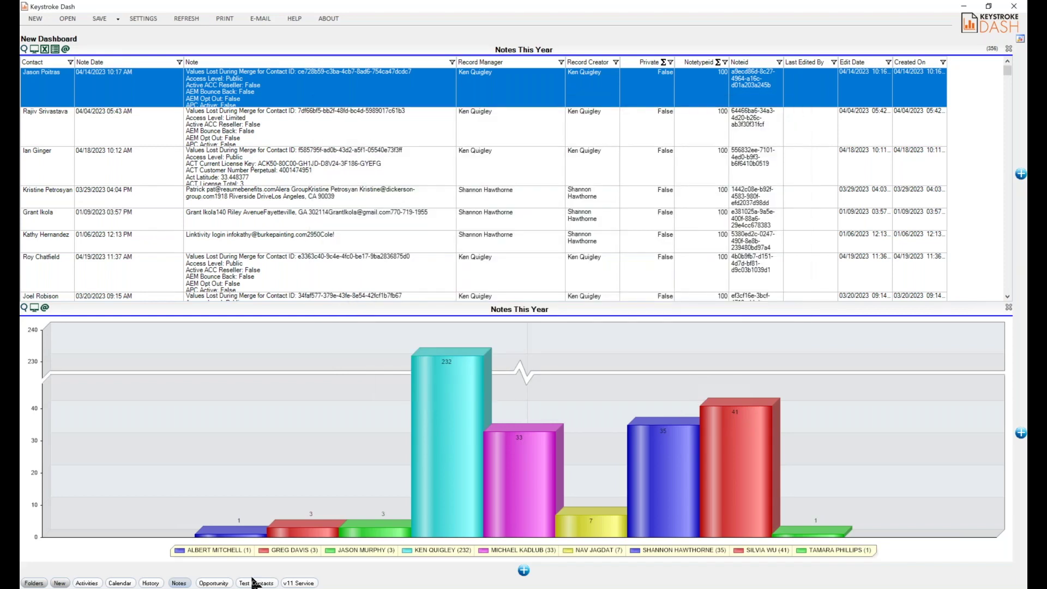
- View the Opportunity dashboard and switch on to the v11 Service dashboard, declining to save changes each time
click(214, 583)
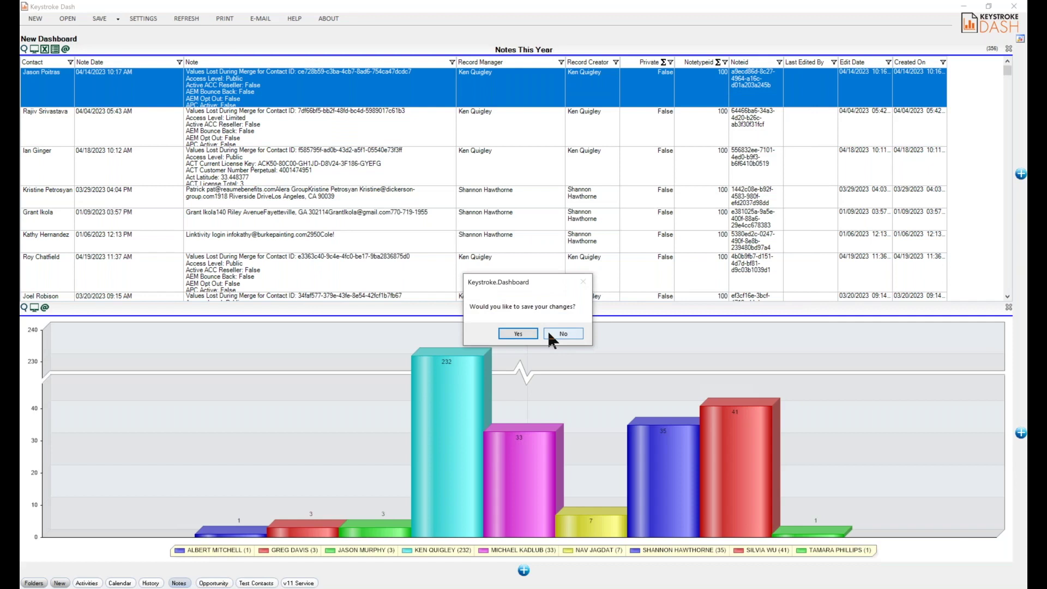
click(547, 330)
click(214, 583)
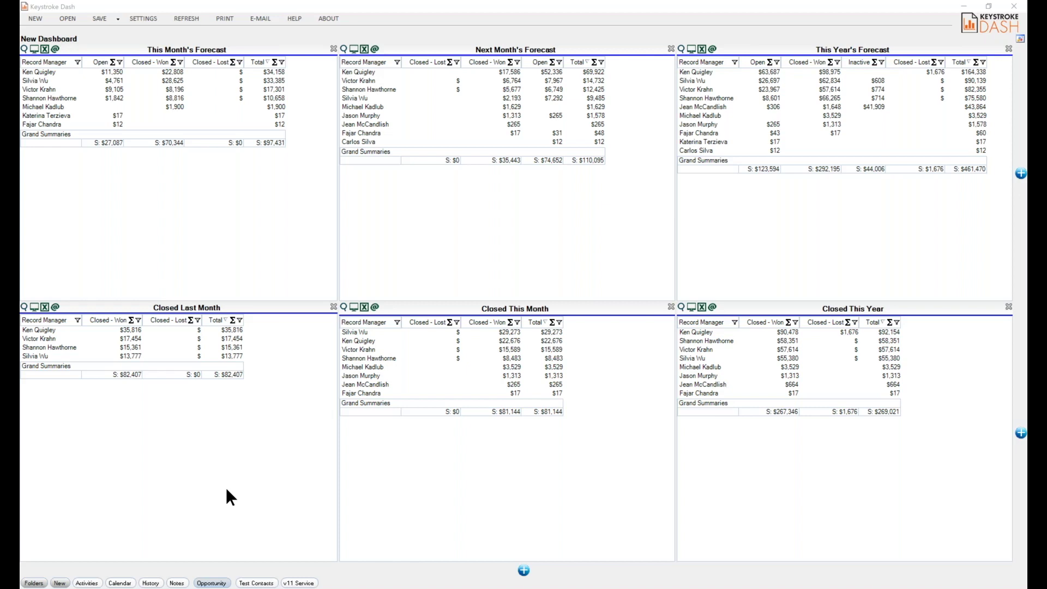
click(290, 582)
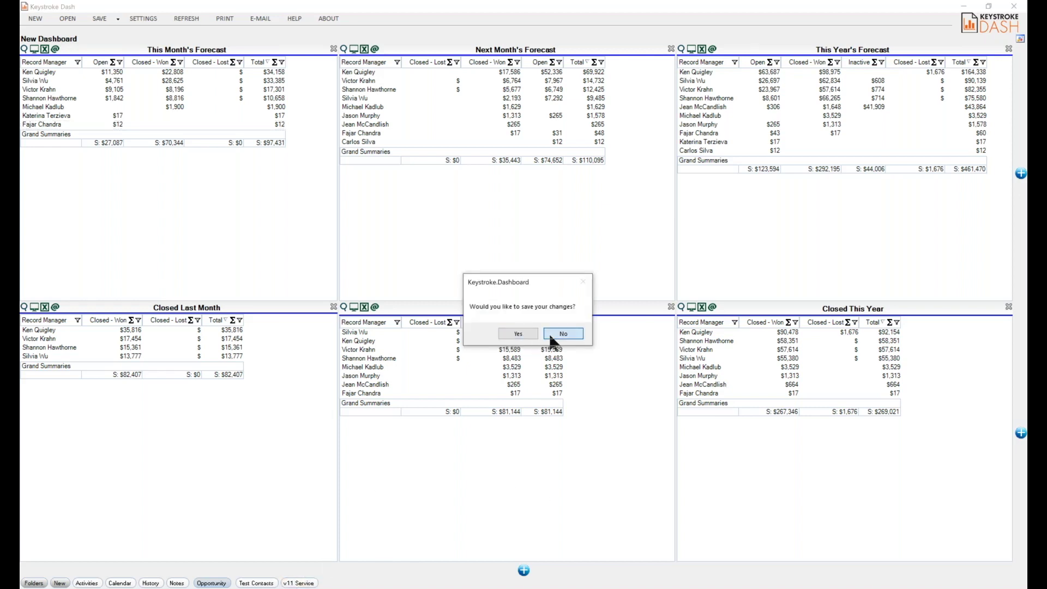
click(550, 336)
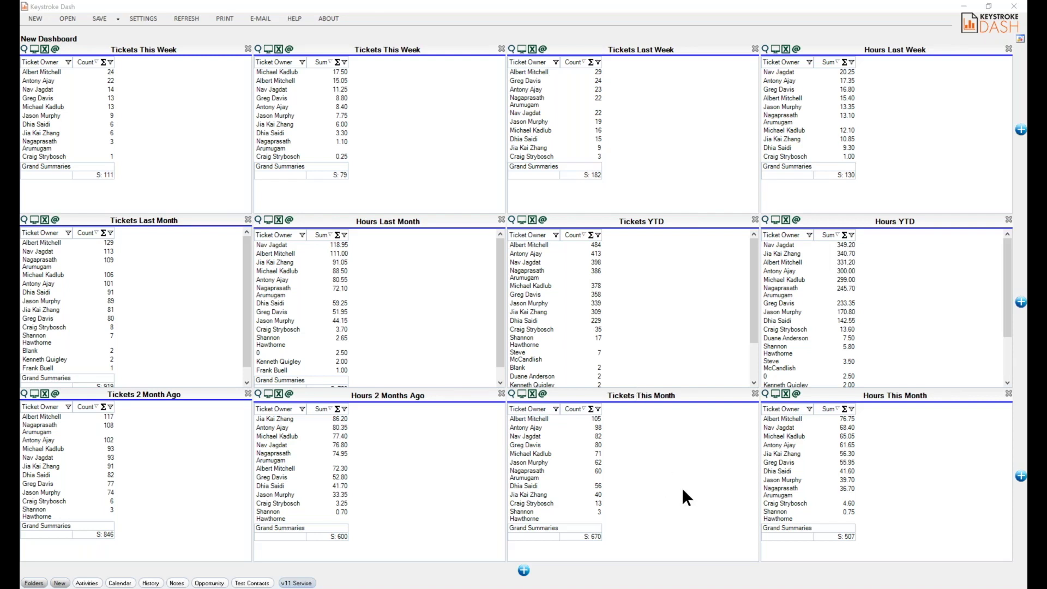
- List the tickets behind the first owner in Tickets Last Week and add the Customer Notes, Incident Date and Incident Description columns to the results
click(527, 73)
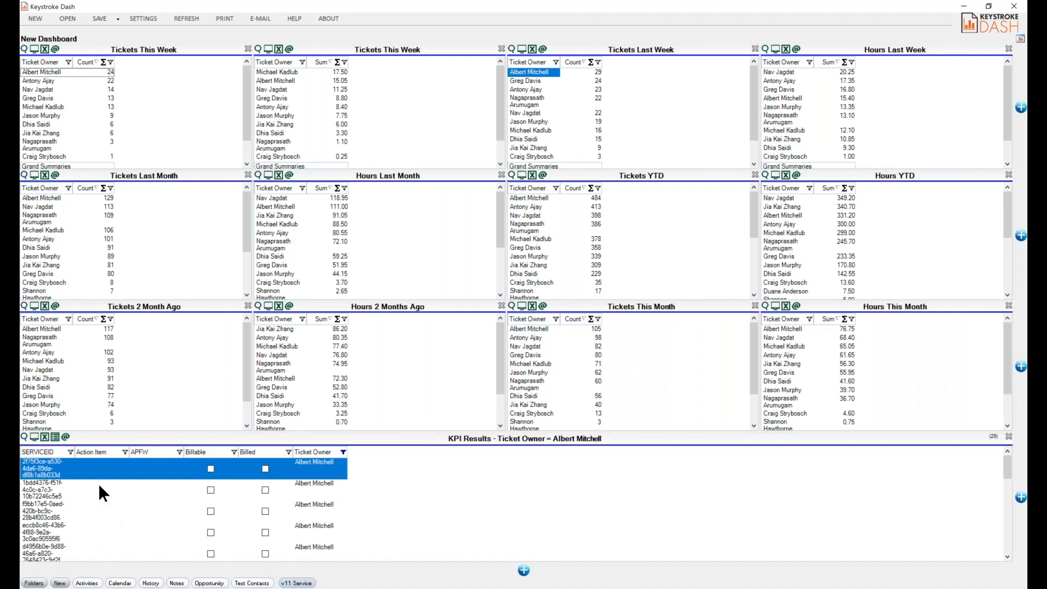
click(34, 438)
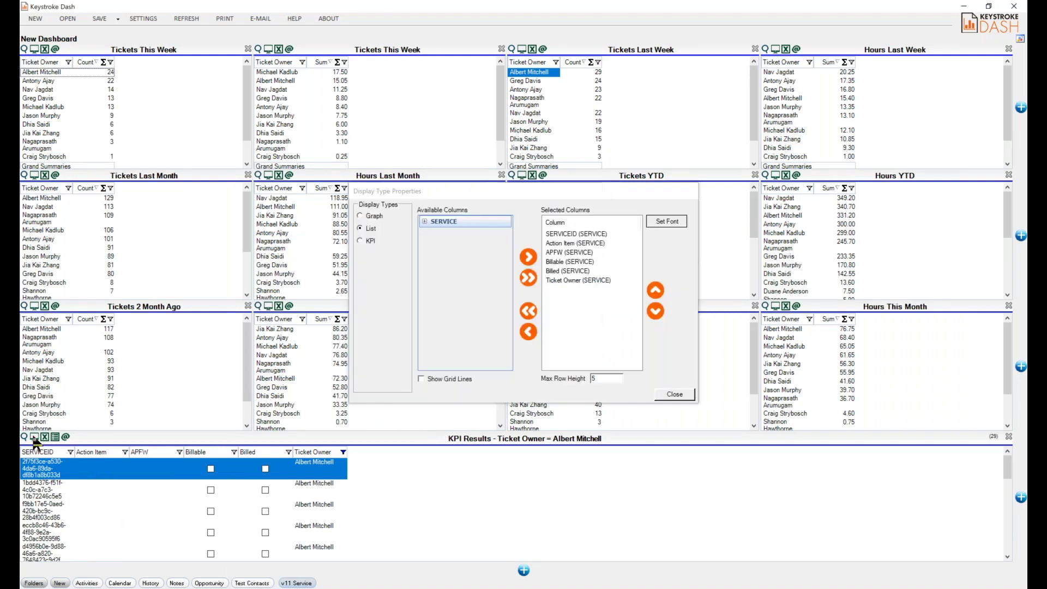
click(425, 221)
double_click(475, 298)
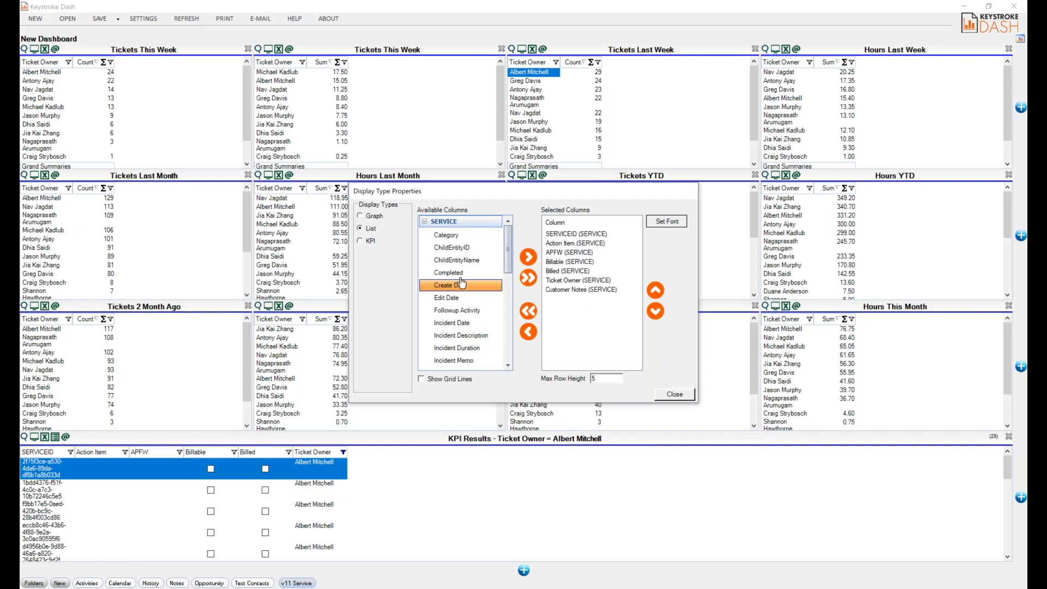
double_click(466, 323)
double_click(474, 327)
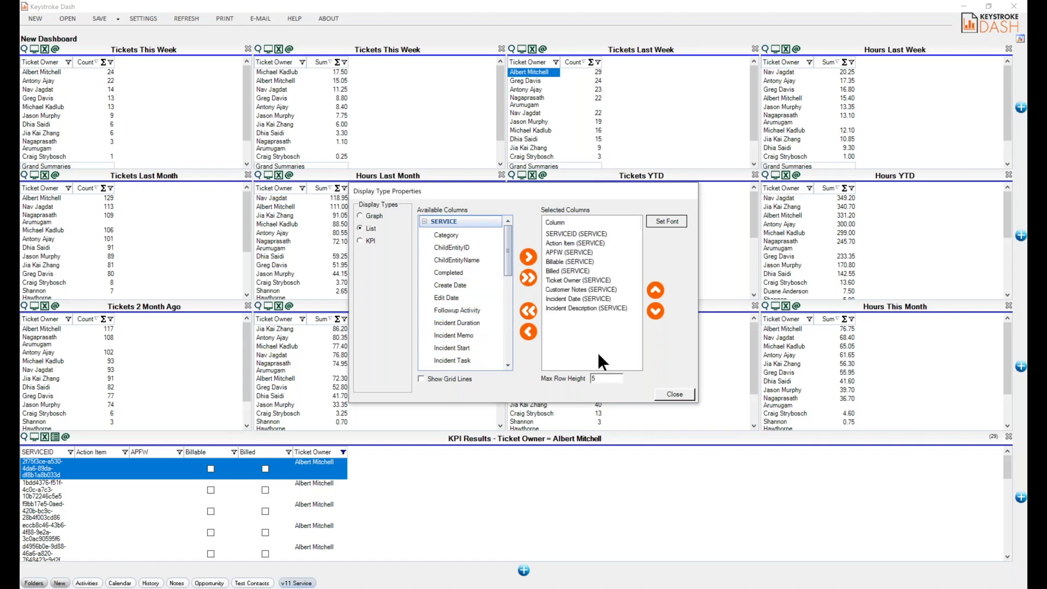
click(664, 395)
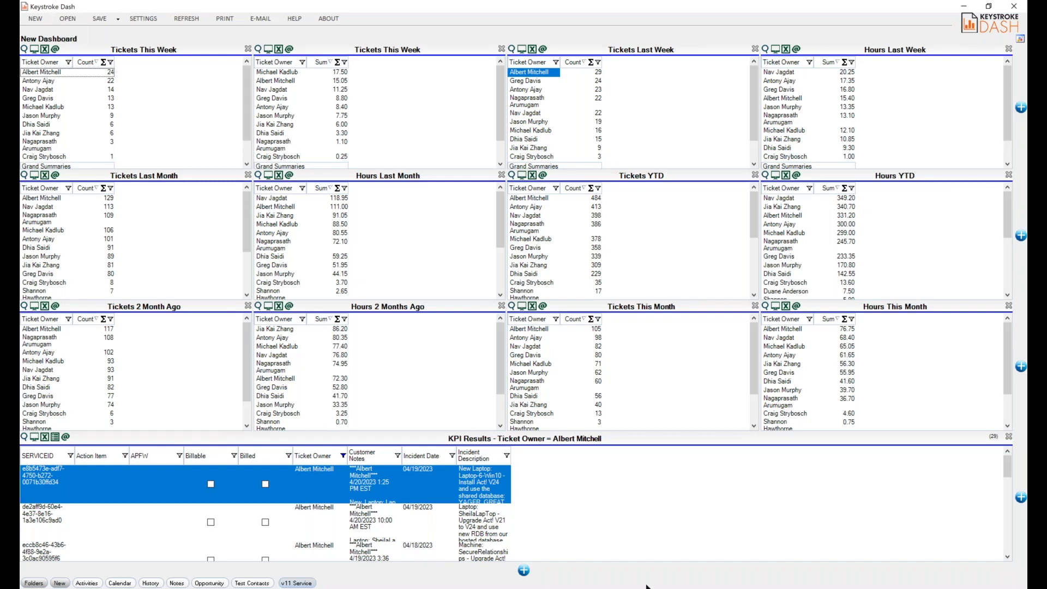
- Create a new dashboard and start a panel that uses the Software custom table as its data source
click(38, 19)
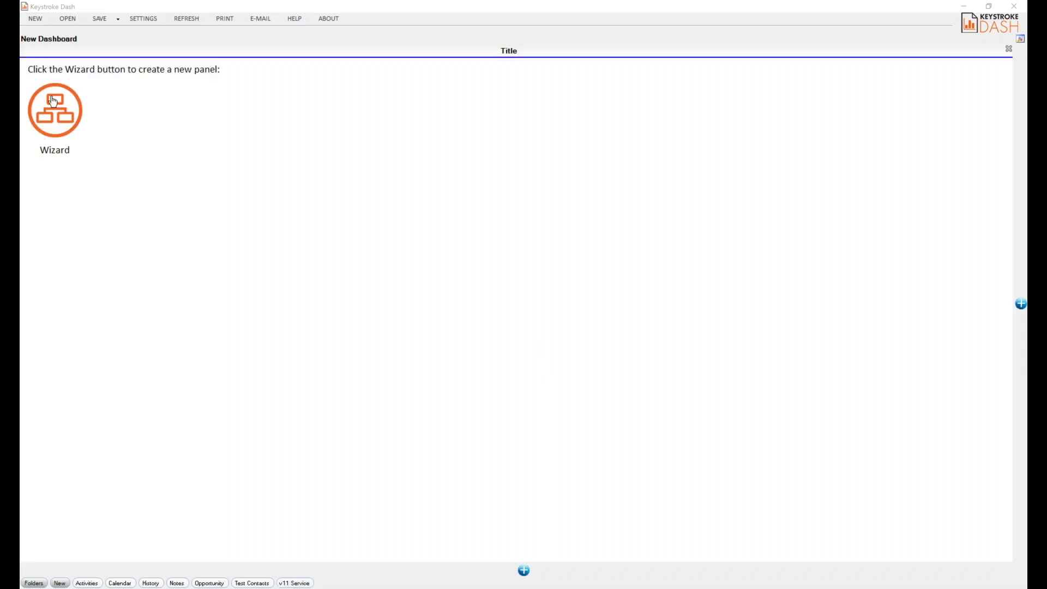
click(53, 101)
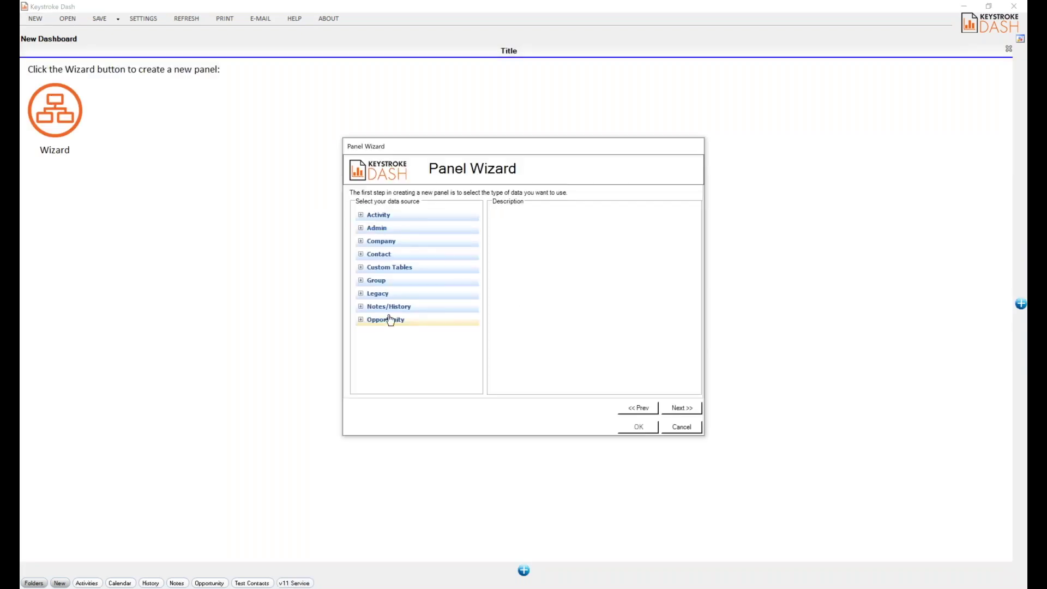
click(360, 268)
drag(474, 301, 482, 376)
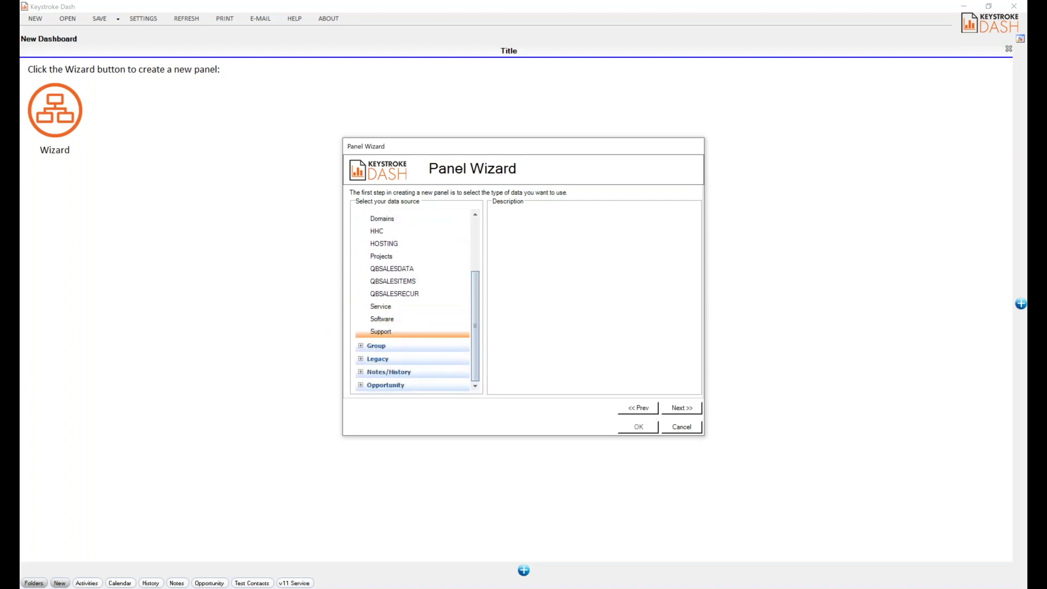
click(378, 321)
click(676, 409)
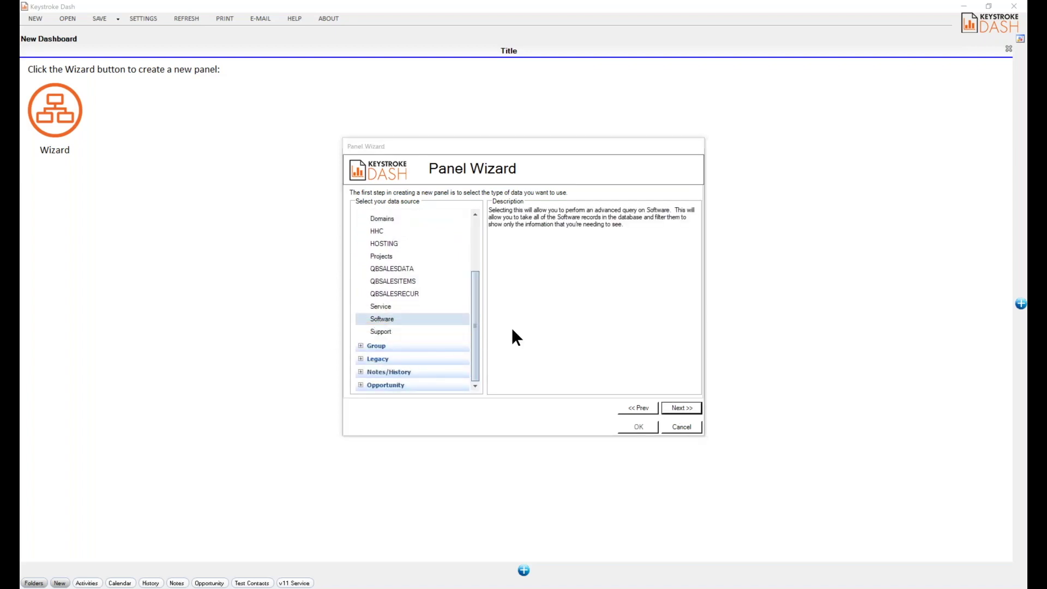
- Examine the Software query types, including those linked to Companies and to Contacts, and cancel the query and the panel wizard
click(306, 134)
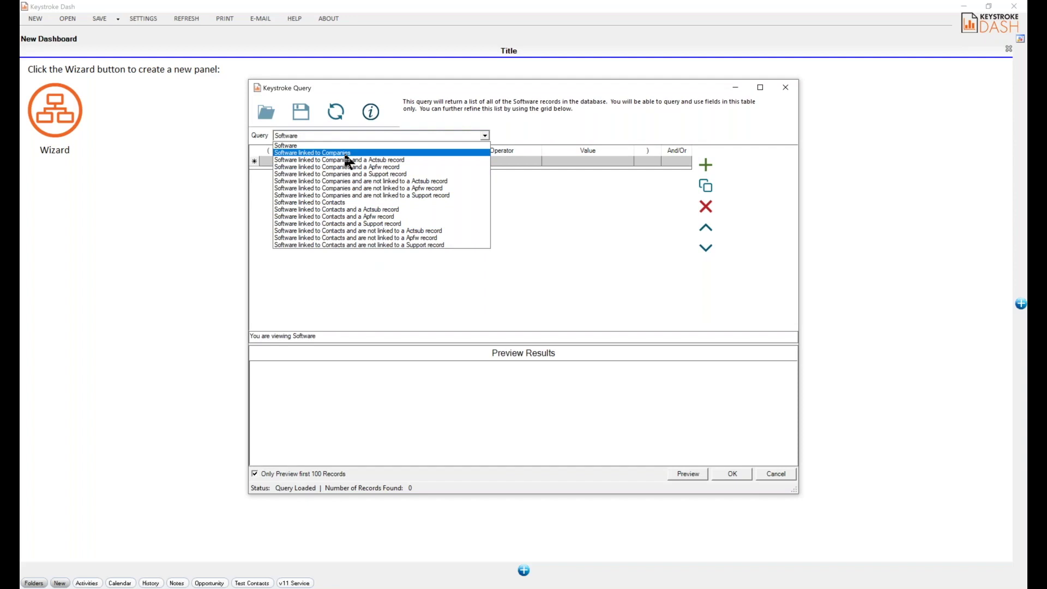
click(346, 154)
click(341, 136)
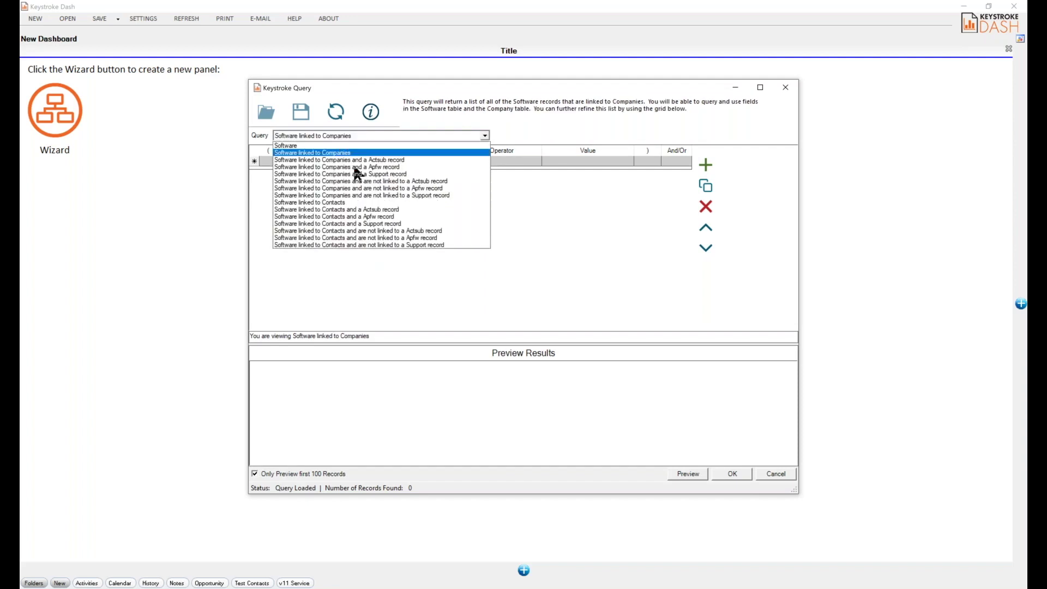
click(353, 203)
click(339, 136)
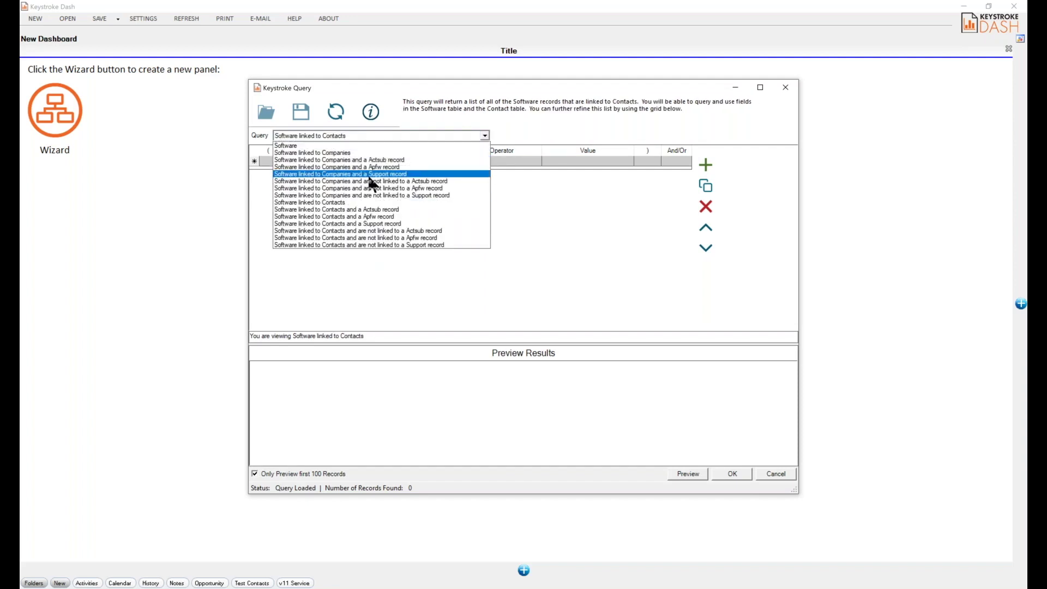
click(410, 202)
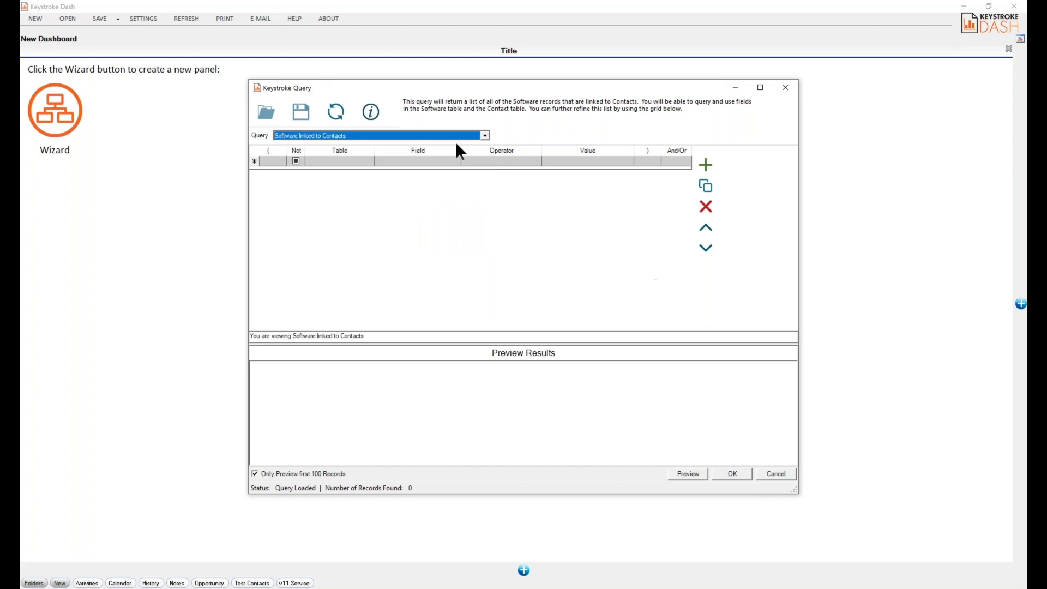
click(770, 476)
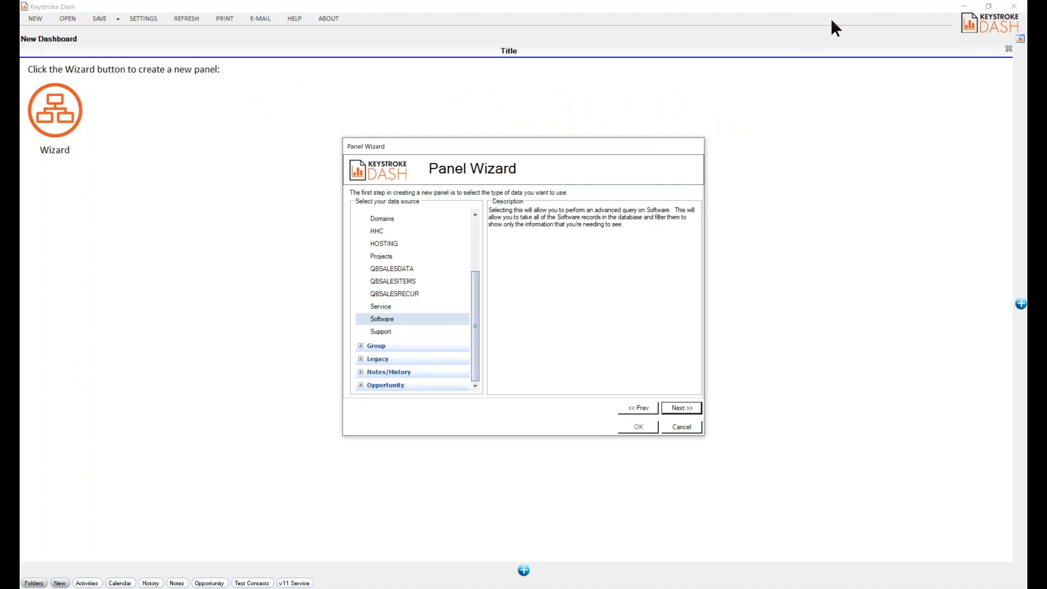
click(685, 430)
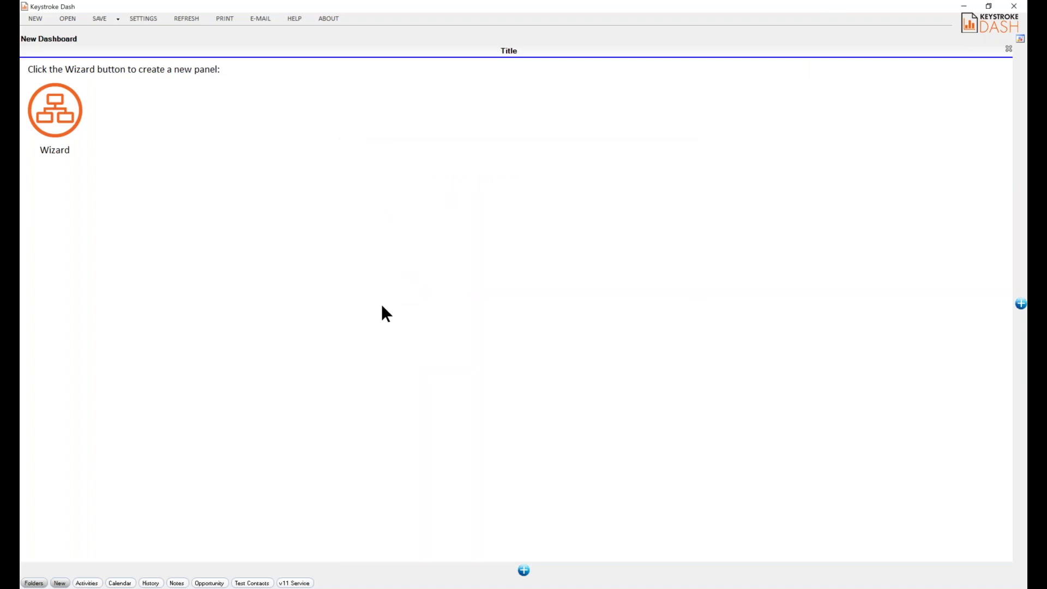
- Return to the v11 Service dashboard and switch on to Test Contacts, discarding the unsaved changes each time
click(302, 583)
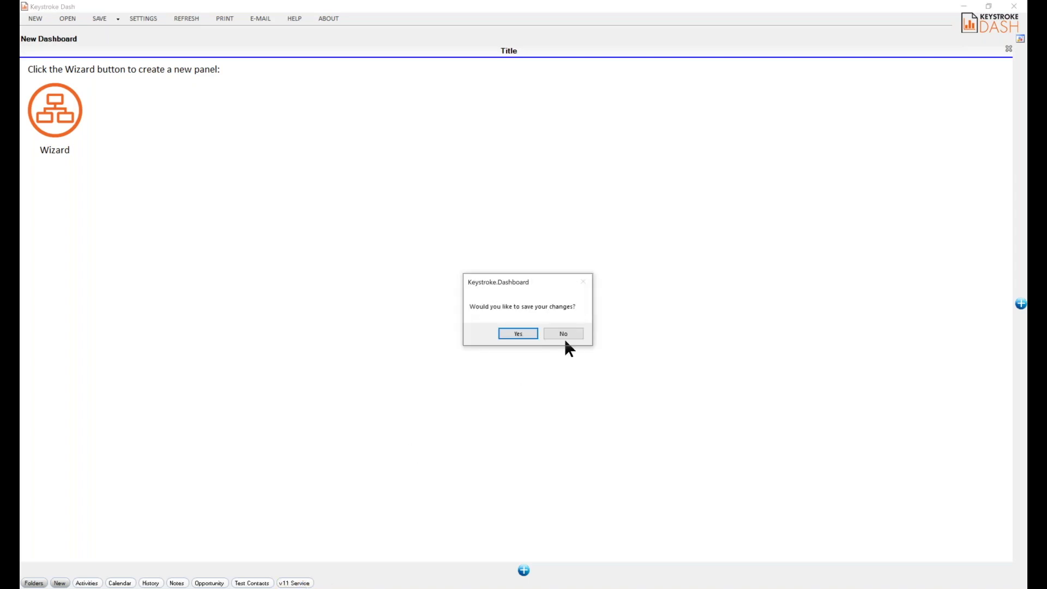
click(563, 333)
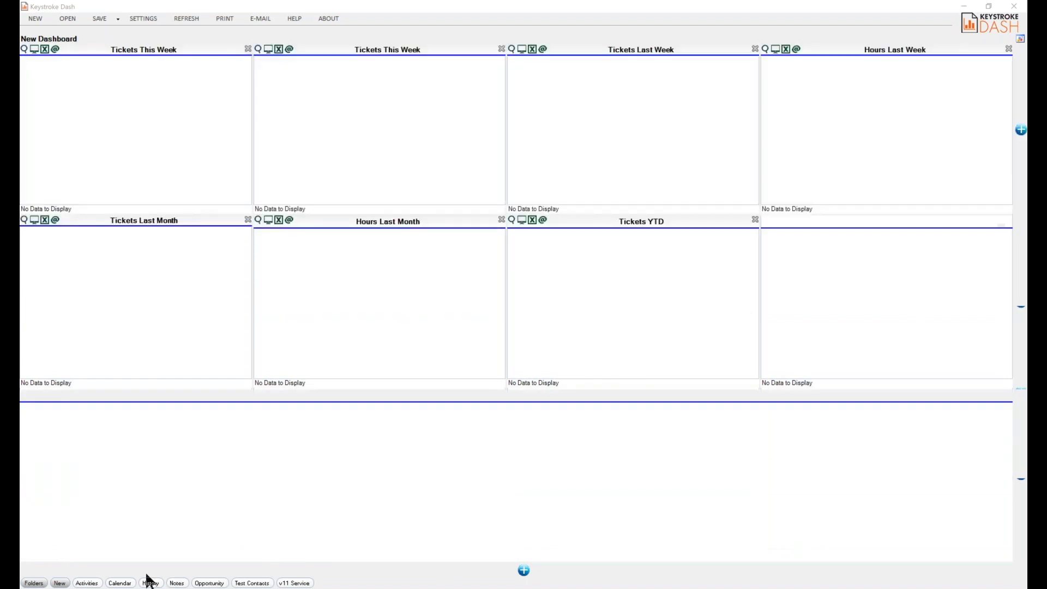
click(263, 582)
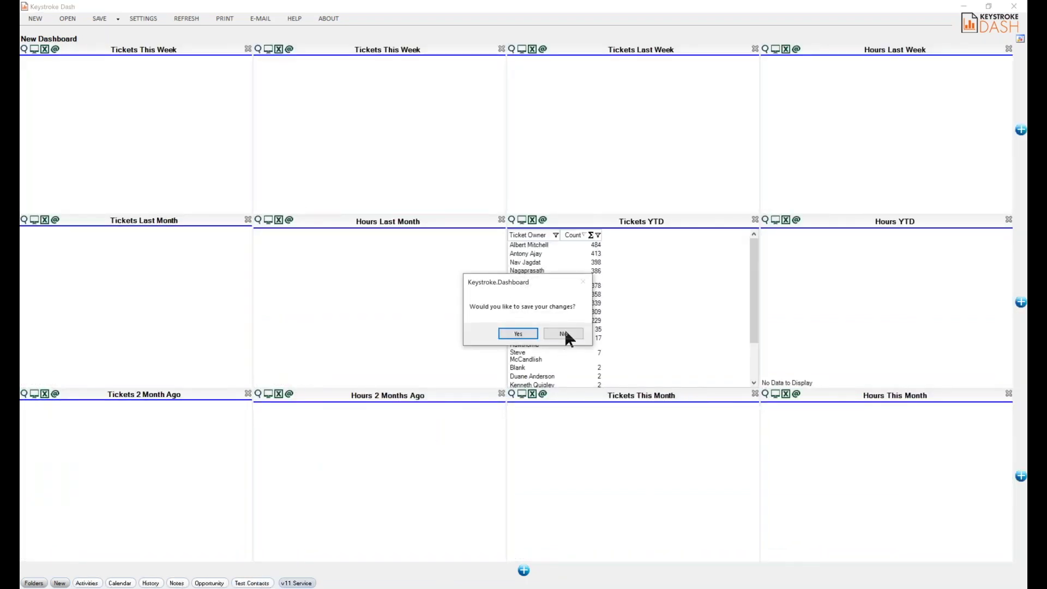
click(565, 334)
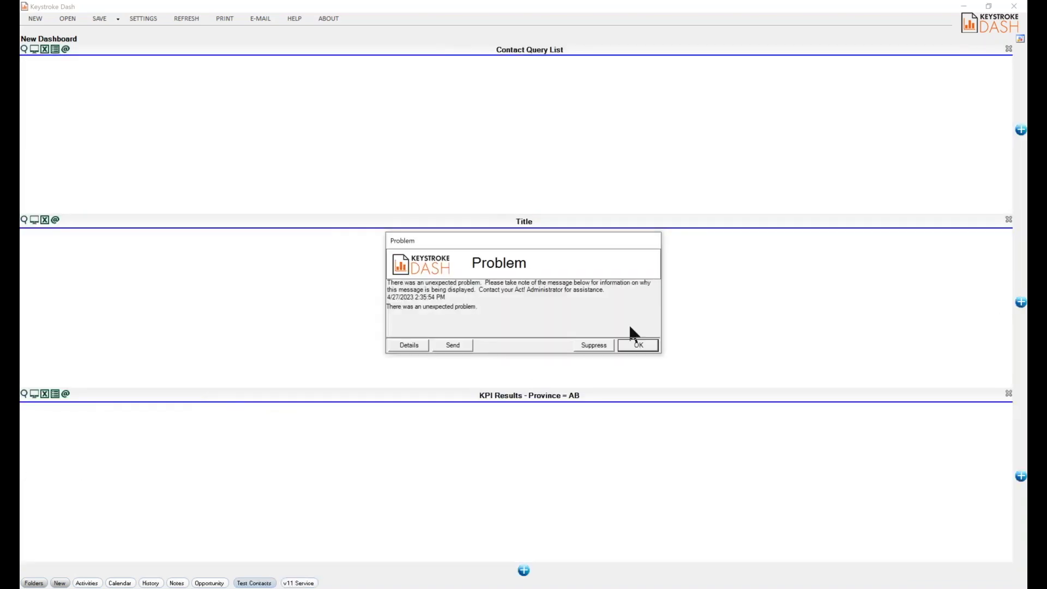
- Dismiss all the problem messages while the Test Contacts dashboard loads
click(636, 344)
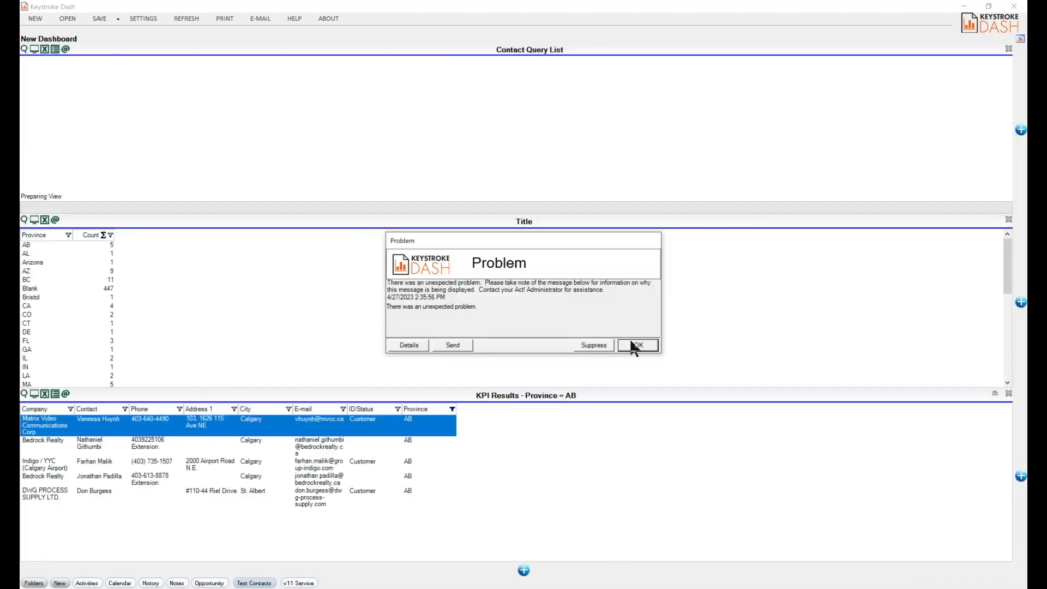
click(633, 342)
click(633, 342)
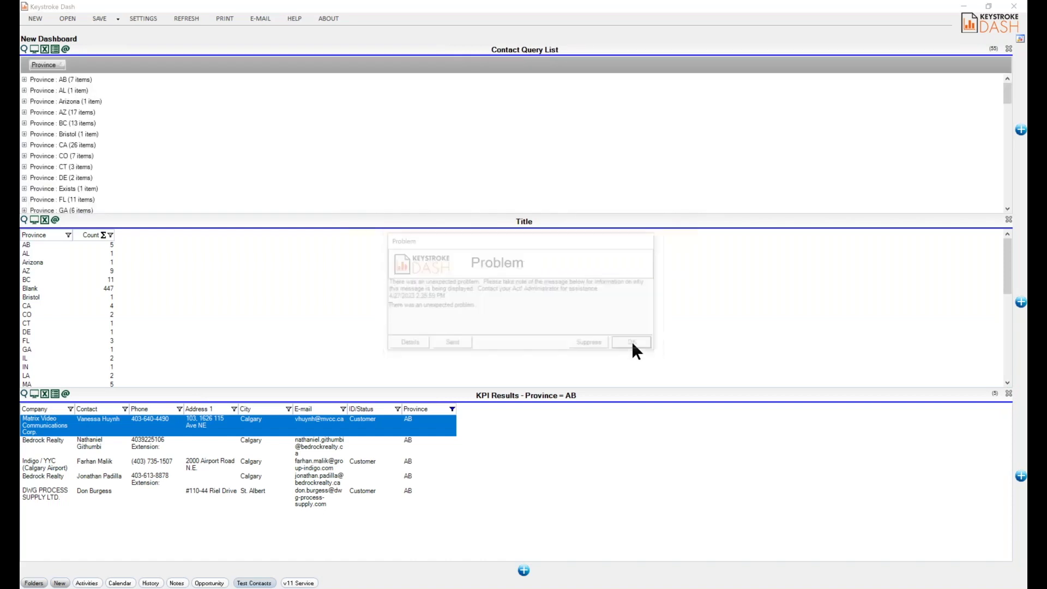
click(633, 346)
click(633, 345)
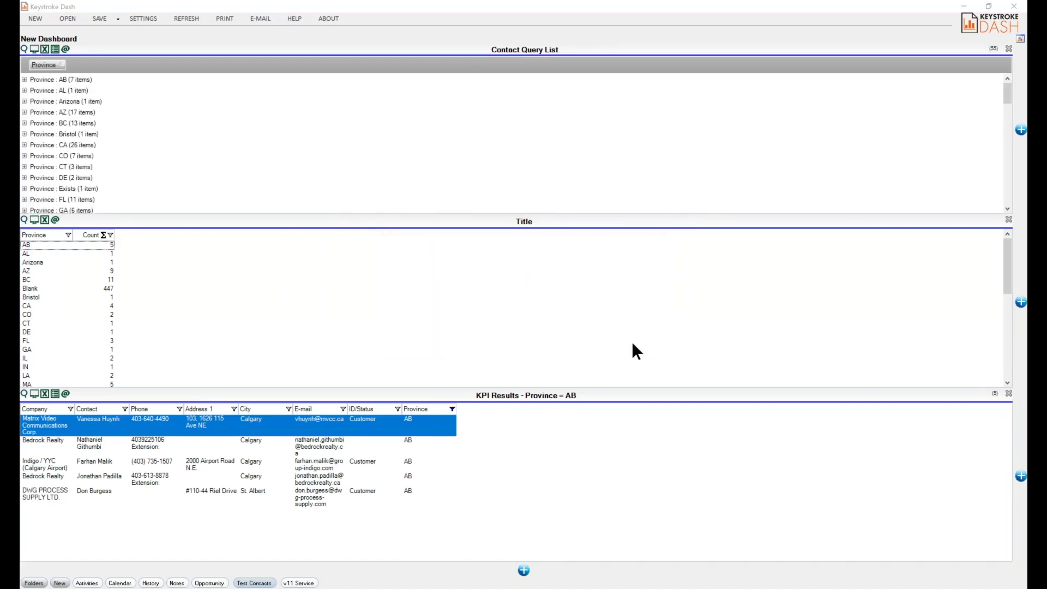
click(633, 342)
click(254, 583)
- Add average, count, maximum, minimum and sum summaries to the province KPI's Count column, and widen the column to fit them
click(103, 236)
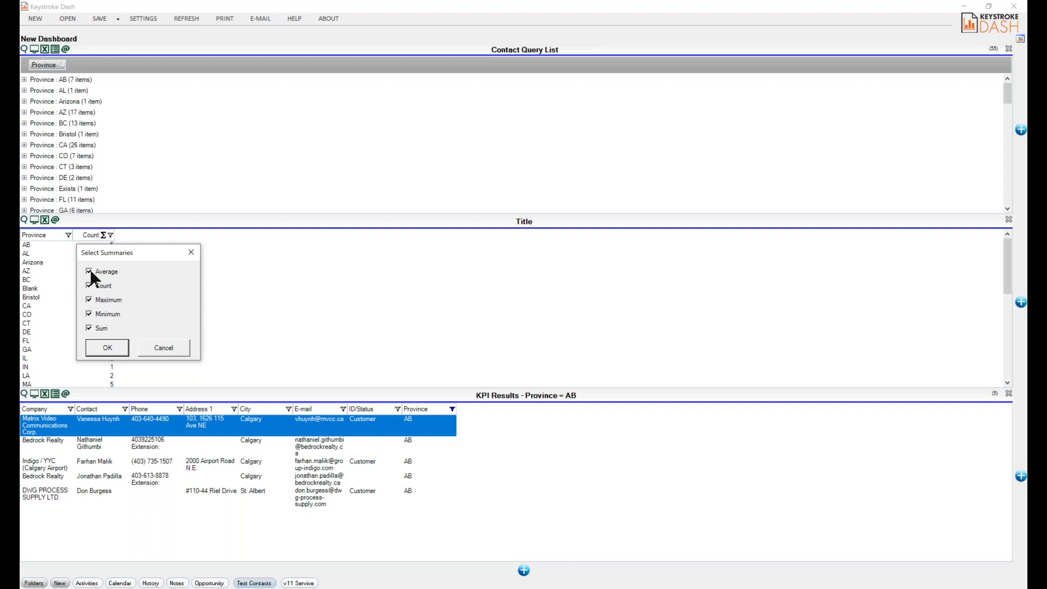
click(117, 346)
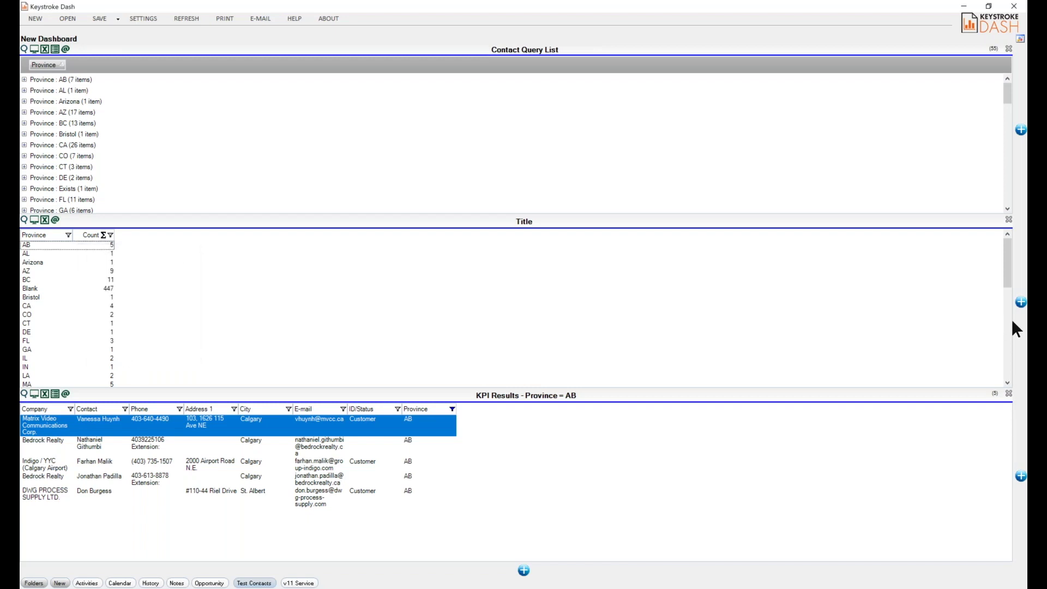
drag(1007, 257, 927, 375)
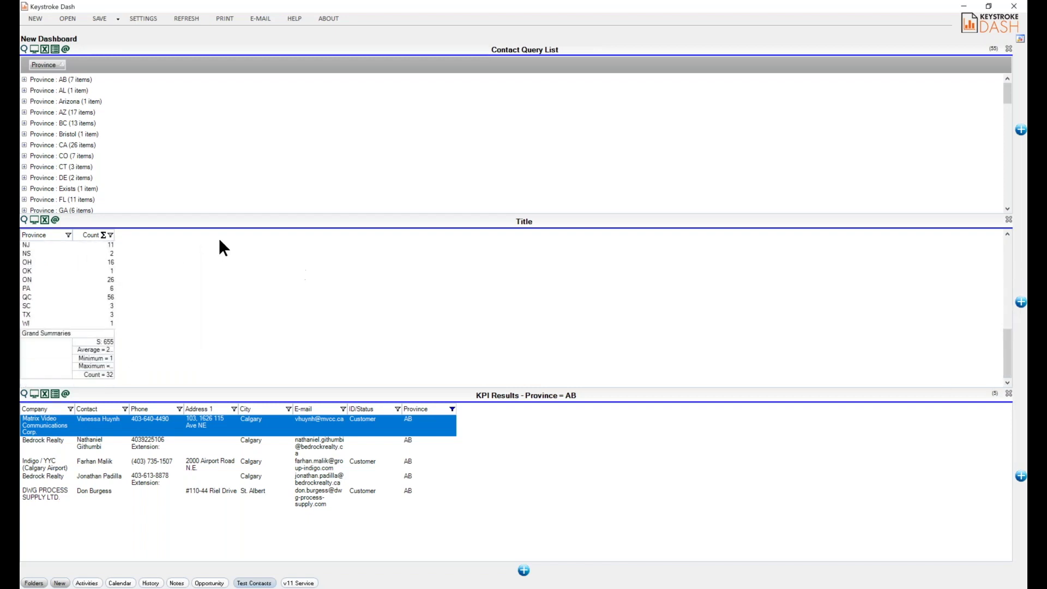
click(111, 235)
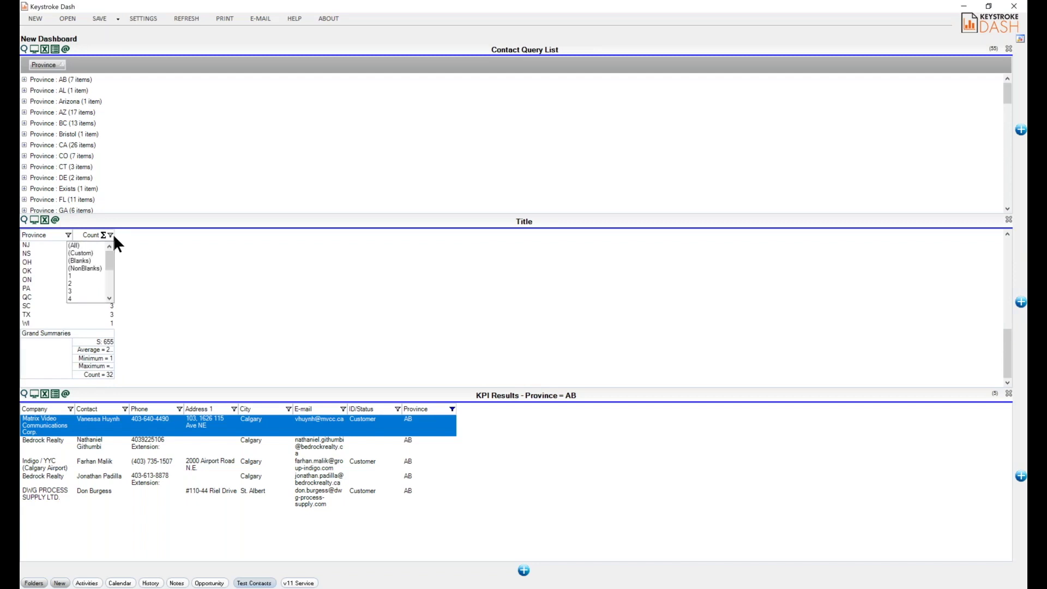
click(149, 247)
drag(115, 233, 195, 252)
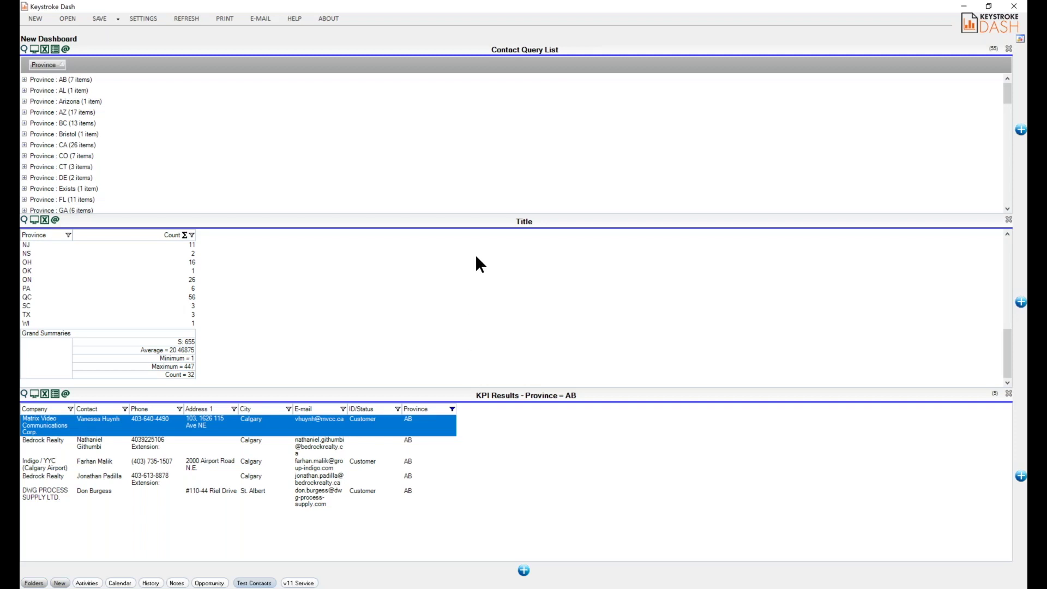
- View the go-to actions available for the second contact in the AB province KPI results
click(165, 443)
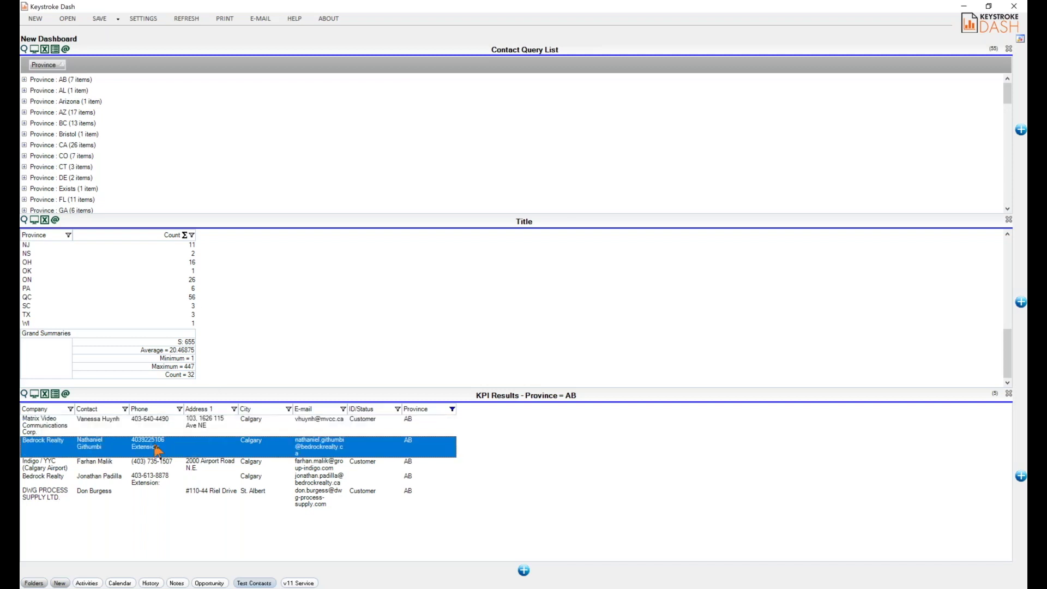
right_click(157, 444)
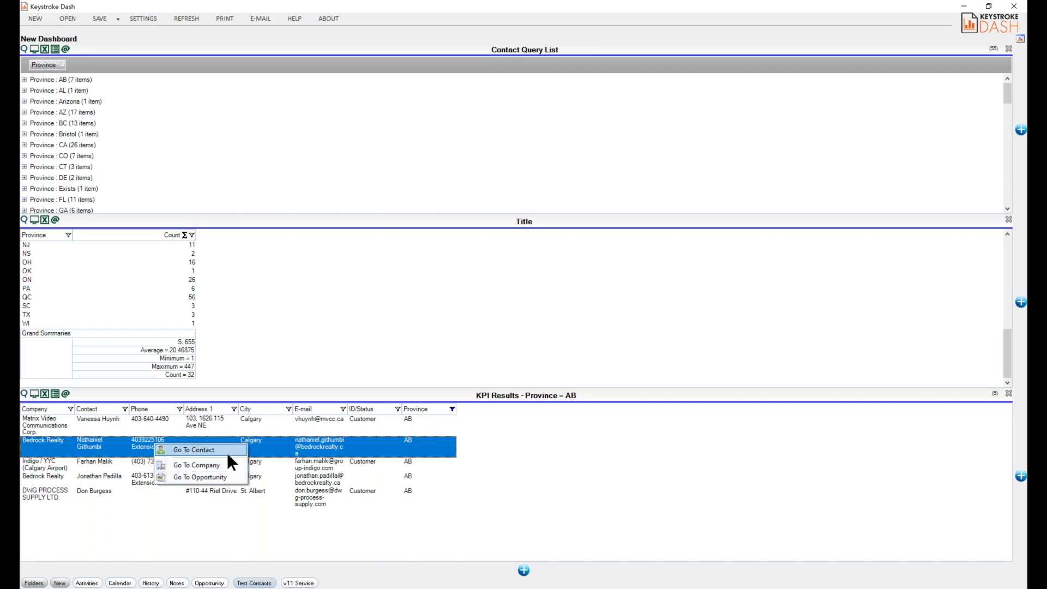
- Add a new panel below the KPI results and choose the Software custom table as its data source
click(340, 531)
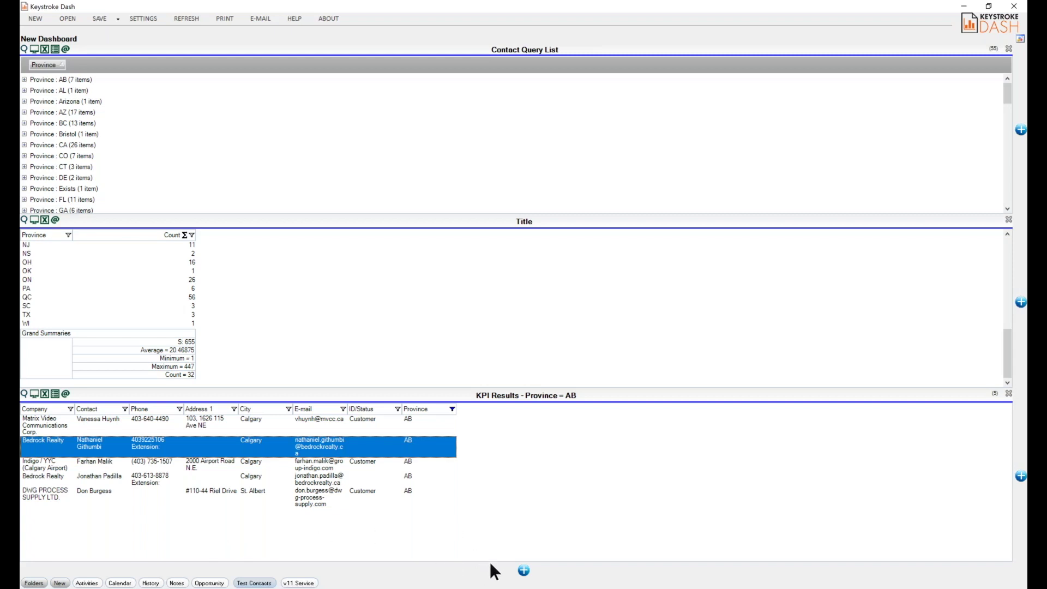
click(525, 572)
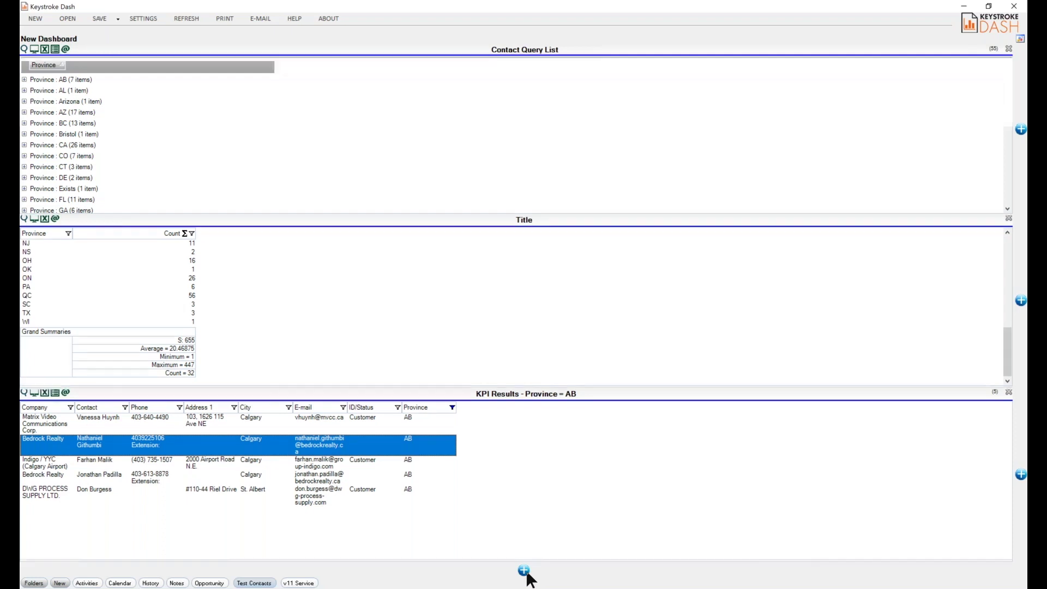
click(56, 506)
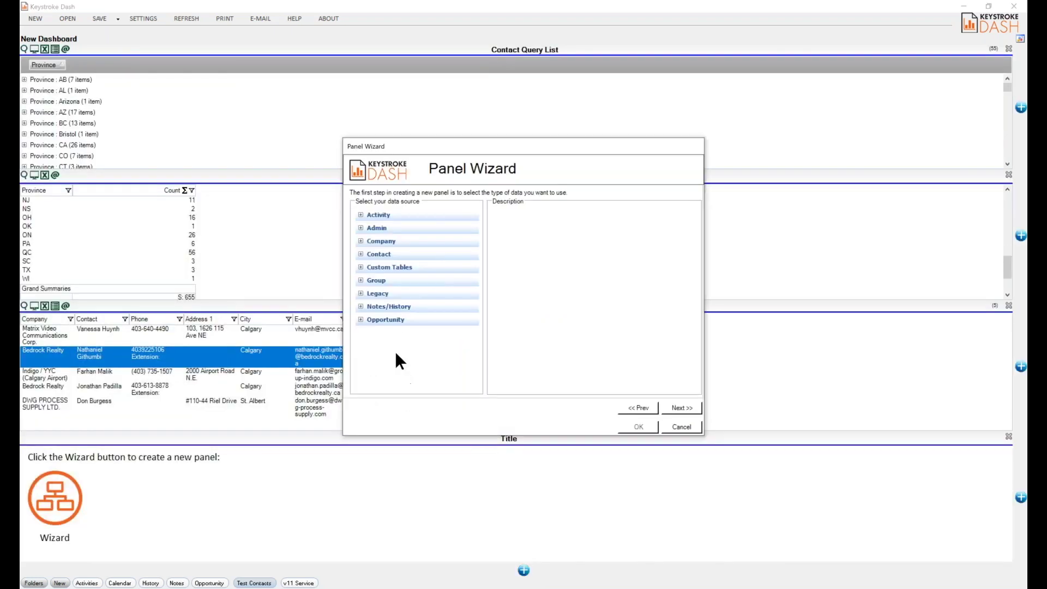
click(360, 267)
scroll(412, 344, down, 3)
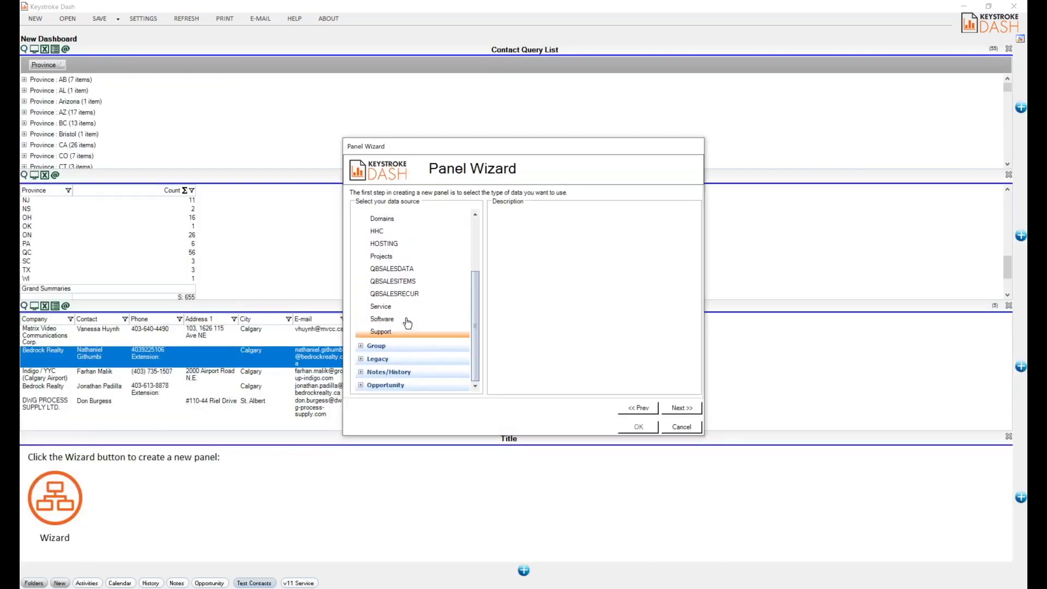
click(403, 319)
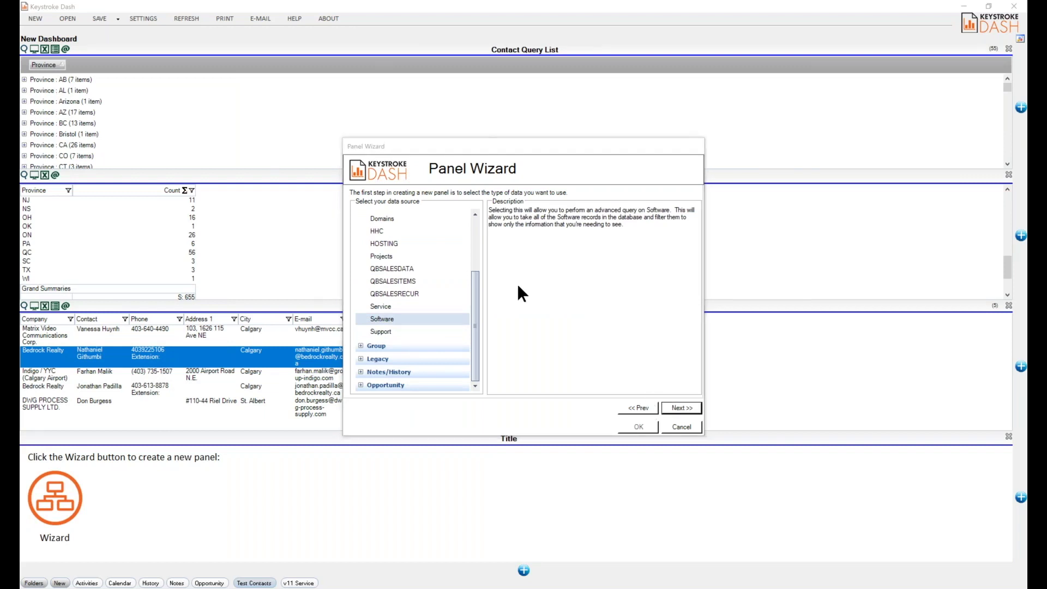
- Query Software linked to Contacts where the SOFTWARE Create Date equals This Month, and accept the query
click(305, 136)
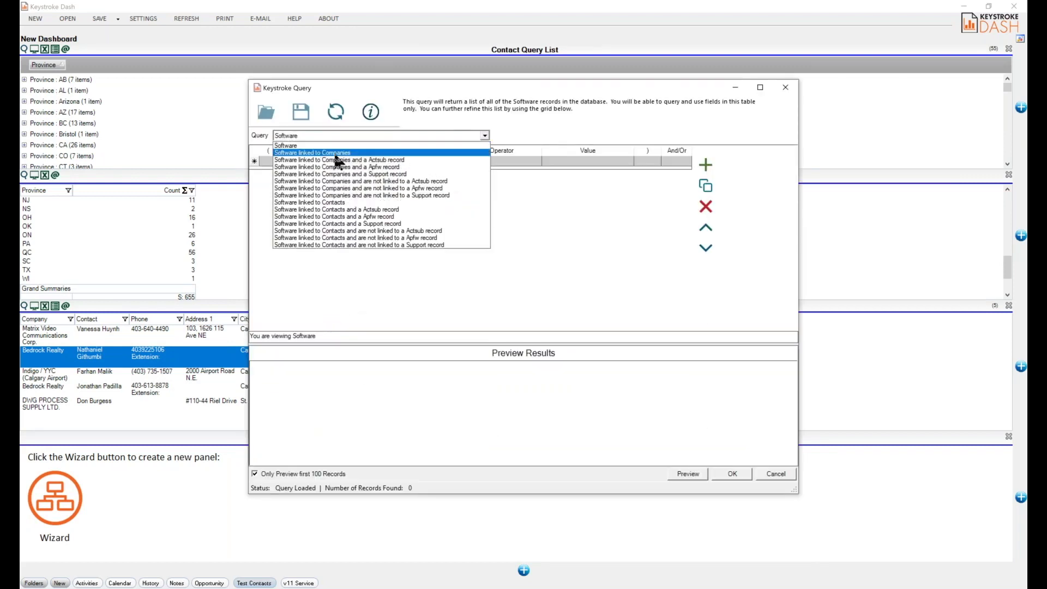
click(349, 202)
click(368, 160)
click(363, 178)
key(Tab)
text(Create Date)
key(Tab)
text(Equals)
key(Tab)
text(Thi)
key(Return)
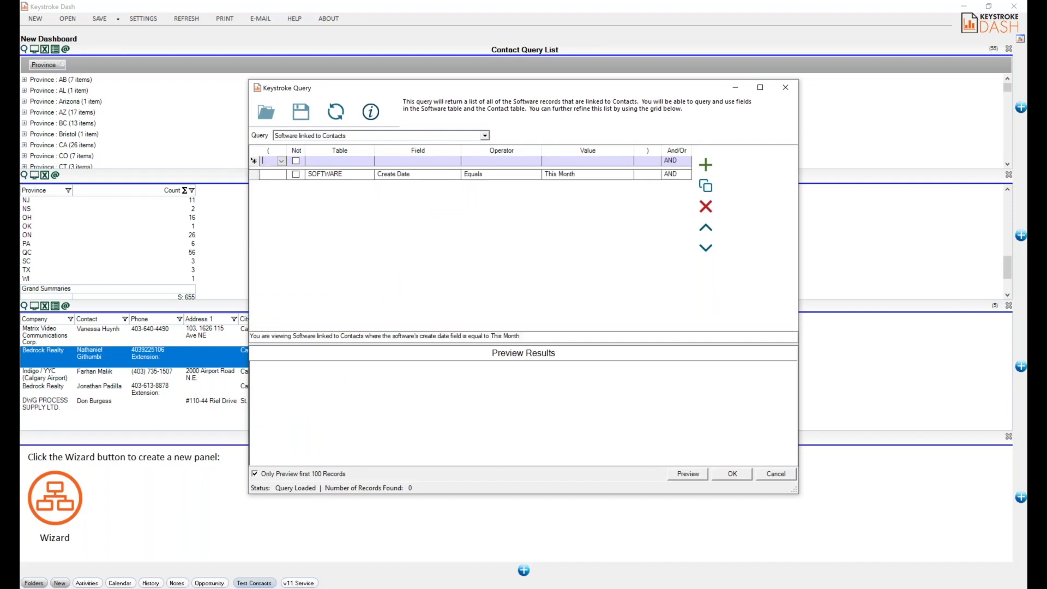
click(731, 474)
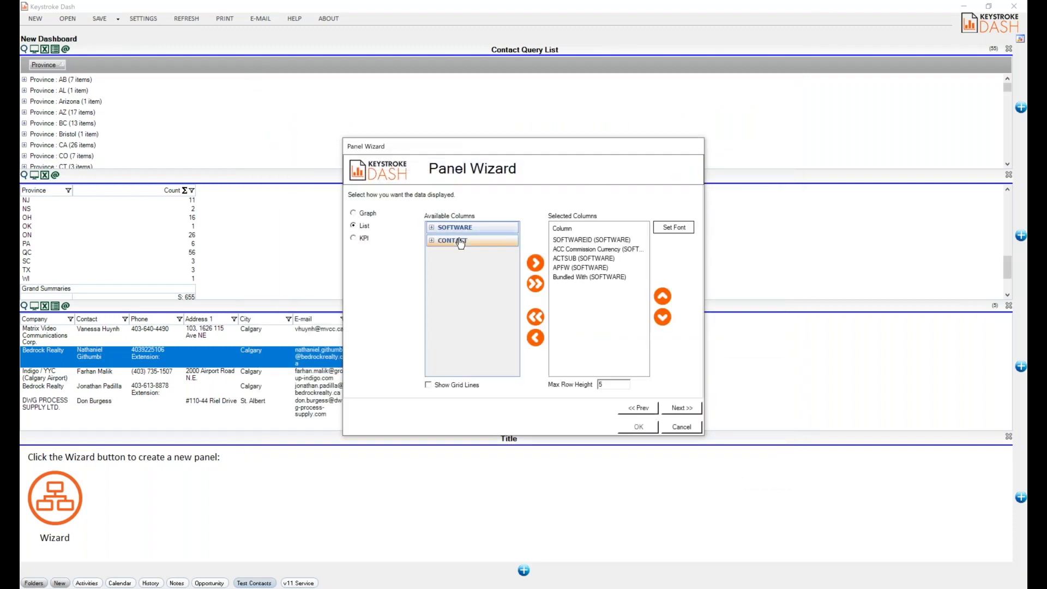
- Add the CONTACT table's Contact field to the selected columns and place it first
click(459, 240)
scroll(468, 288, down, 5)
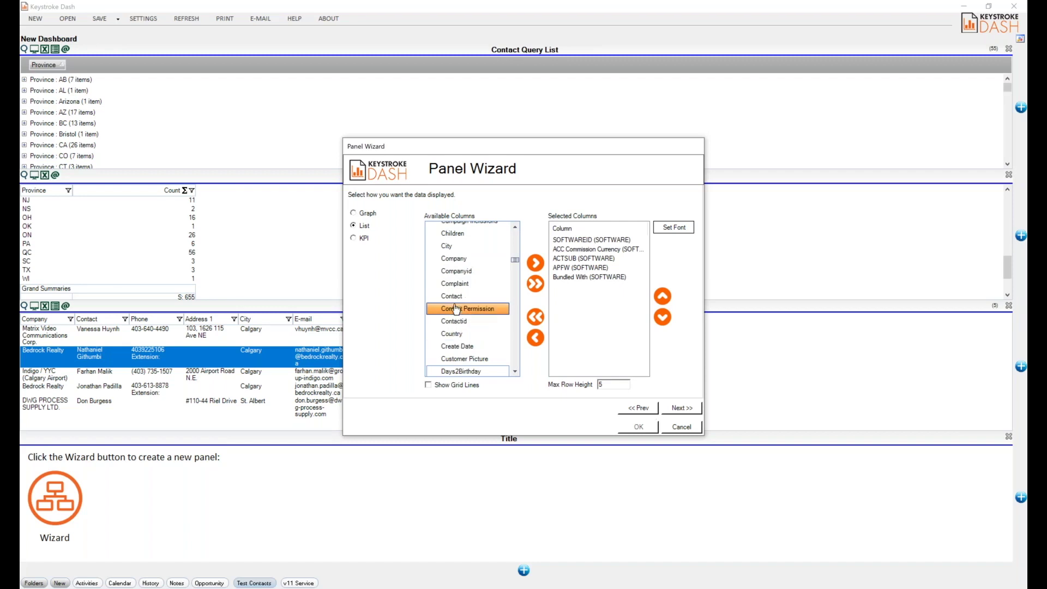
drag(454, 301, 577, 292)
click(662, 296)
click(662, 296)
click(662, 296)
click(661, 296)
click(661, 296)
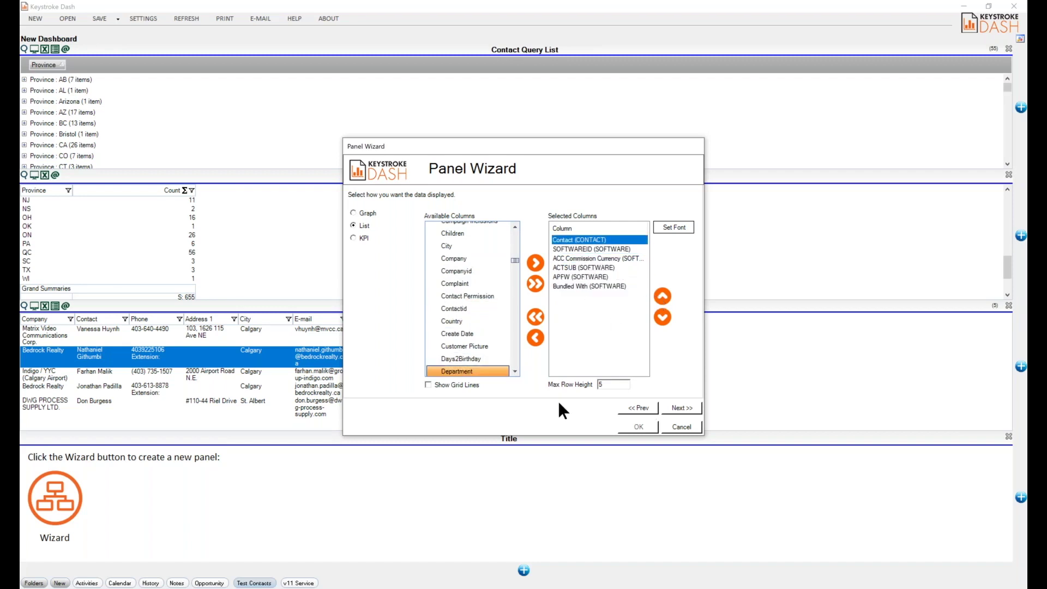
- Enable grid lines for the Software list and finish creating the panel
click(470, 385)
click(678, 409)
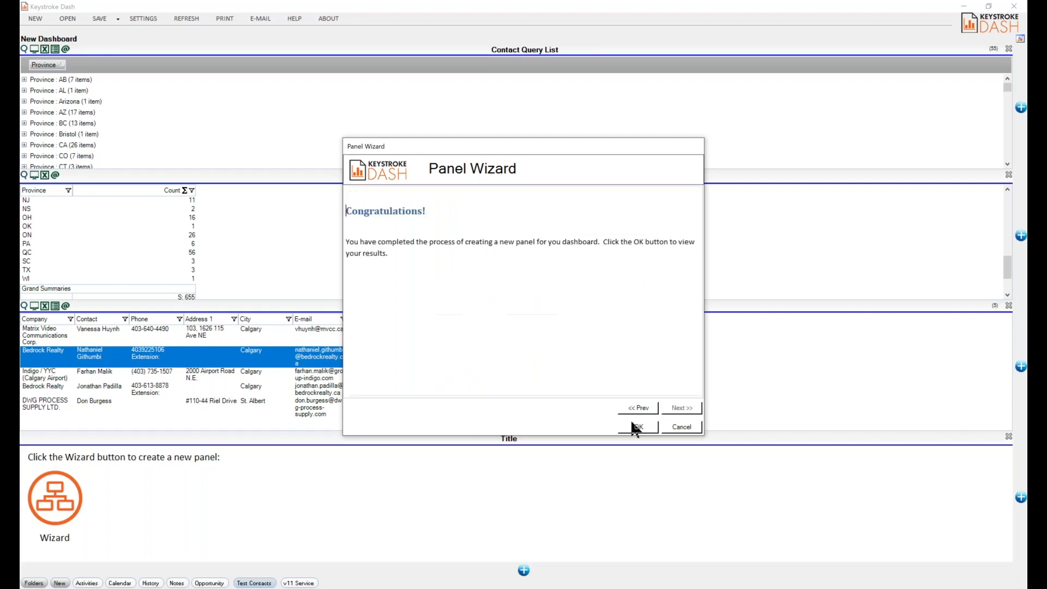
click(632, 426)
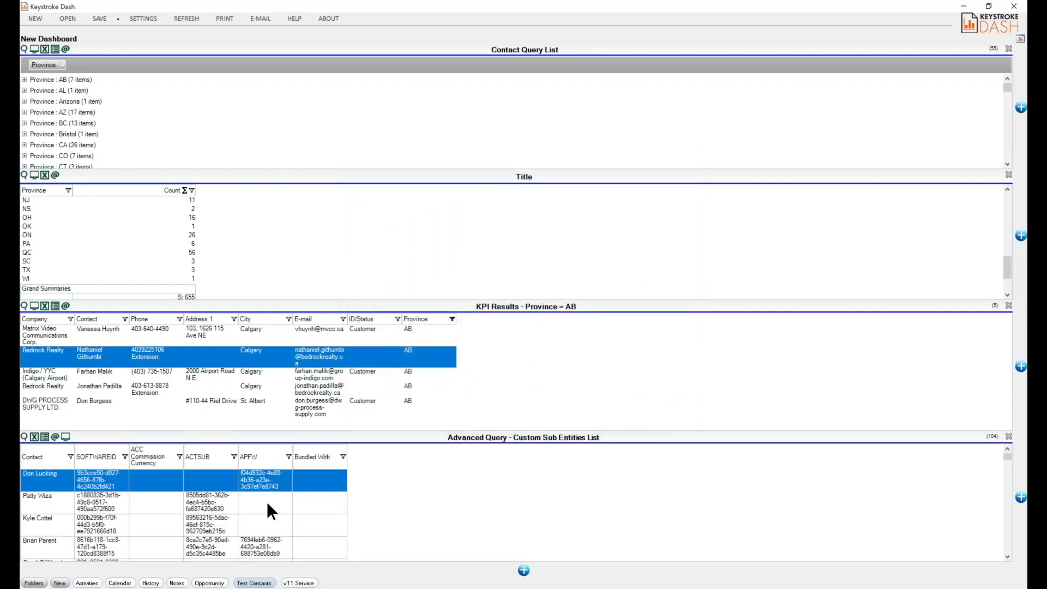
- Try to open the second software record in the new custom-table list, dismissing any message
click(207, 510)
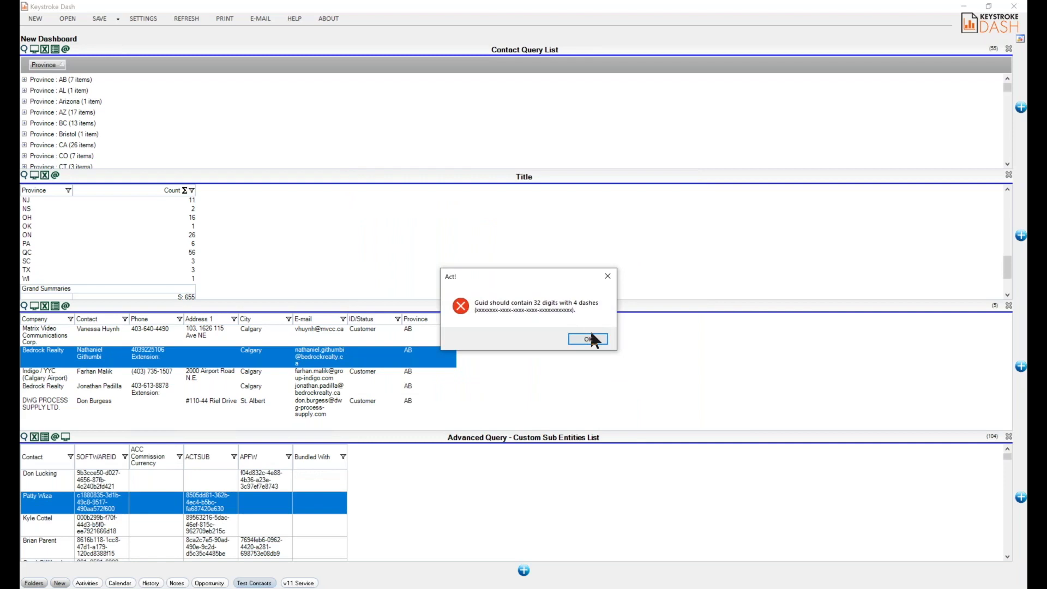
click(597, 336)
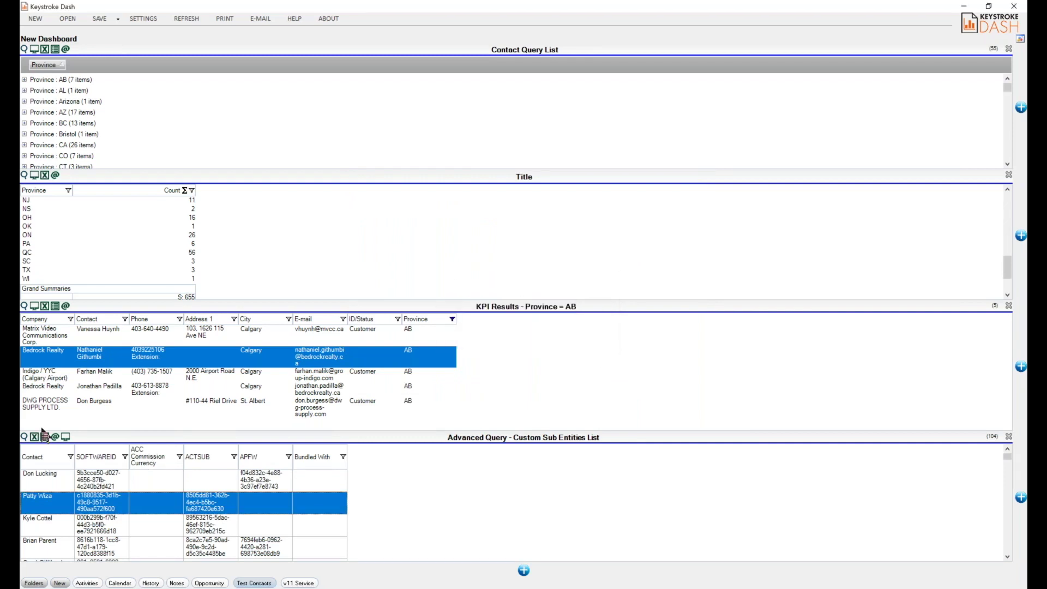
- Place the SOFTWAREID column before Contact in the custom-table list's display properties
click(66, 437)
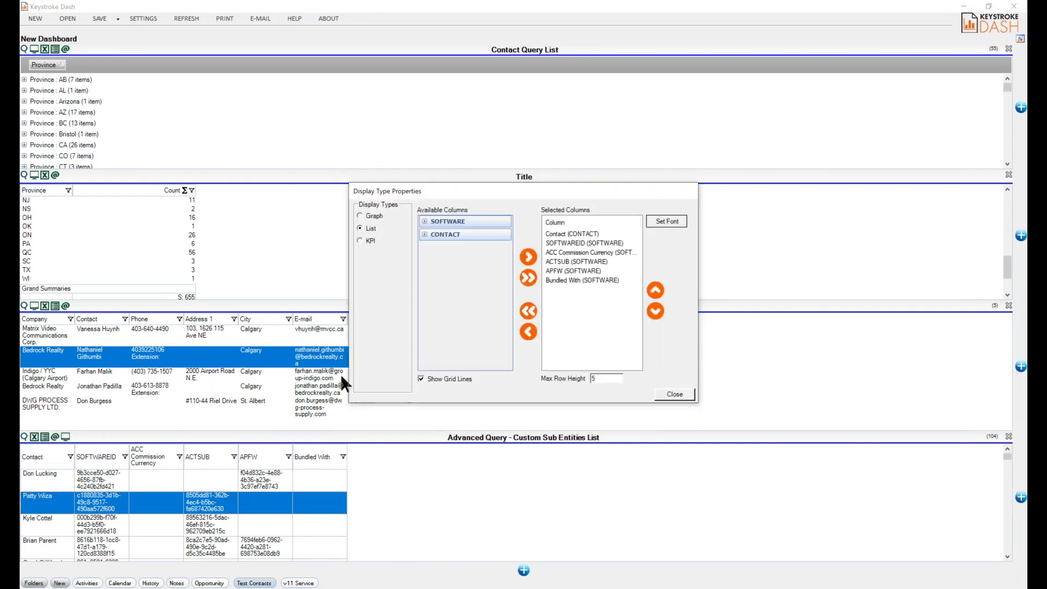
click(588, 242)
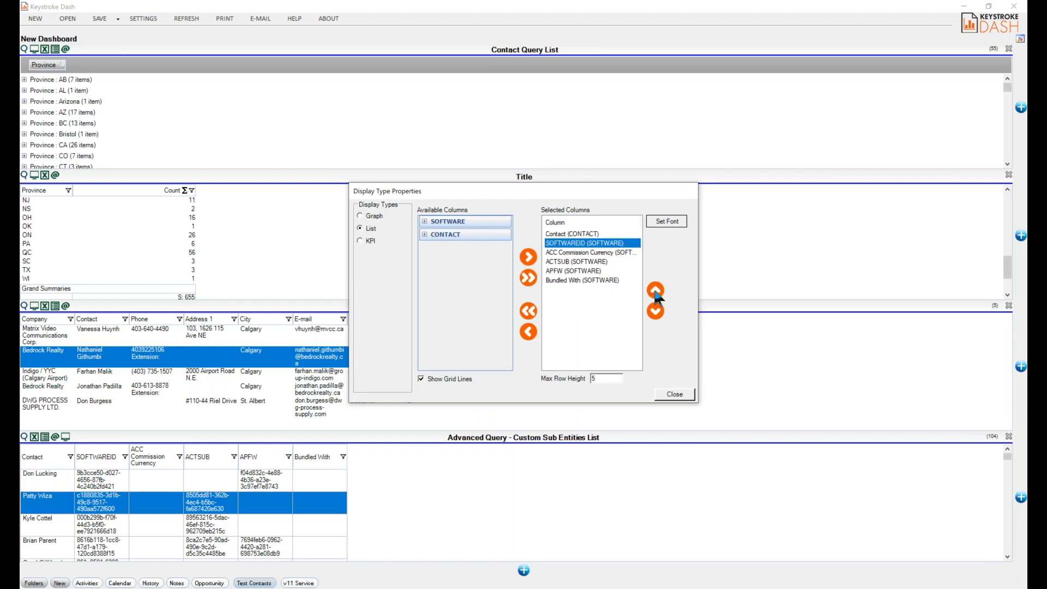
click(655, 289)
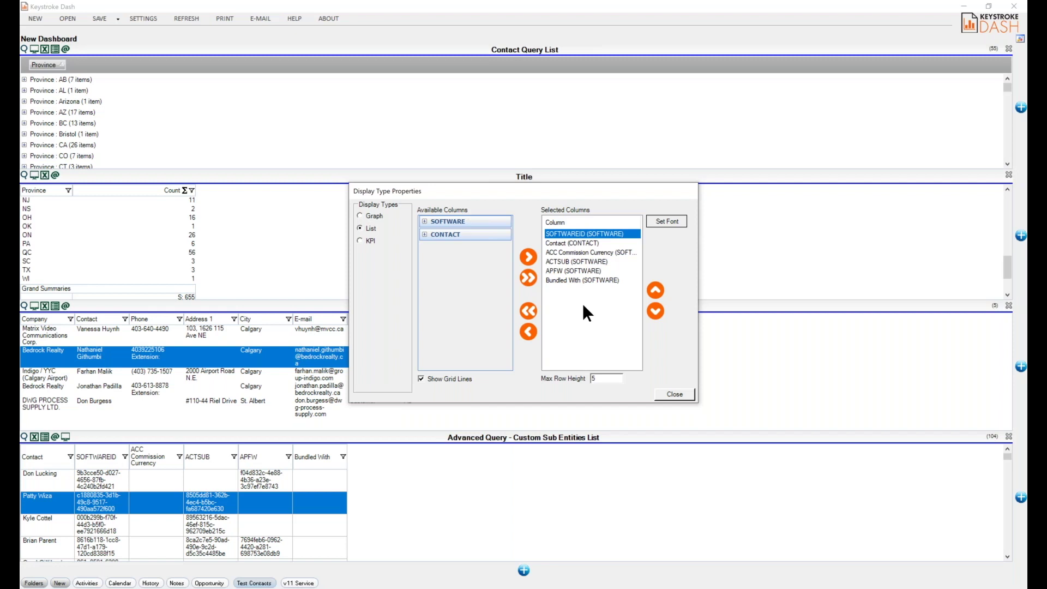
click(668, 395)
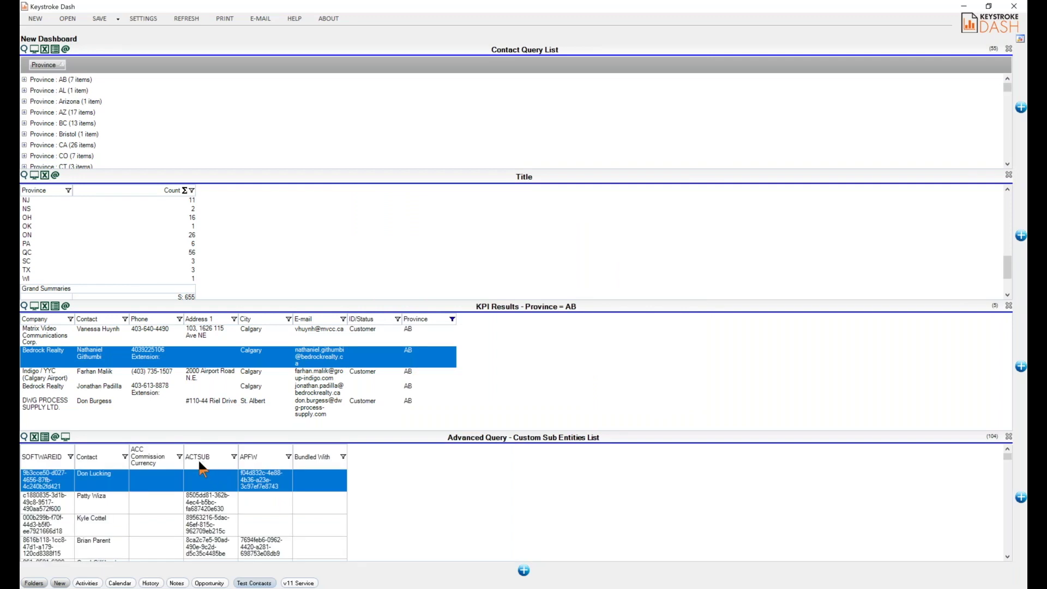
- View the first and second software records from the custom-table list, closing each without changes
click(186, 480)
double_click(185, 484)
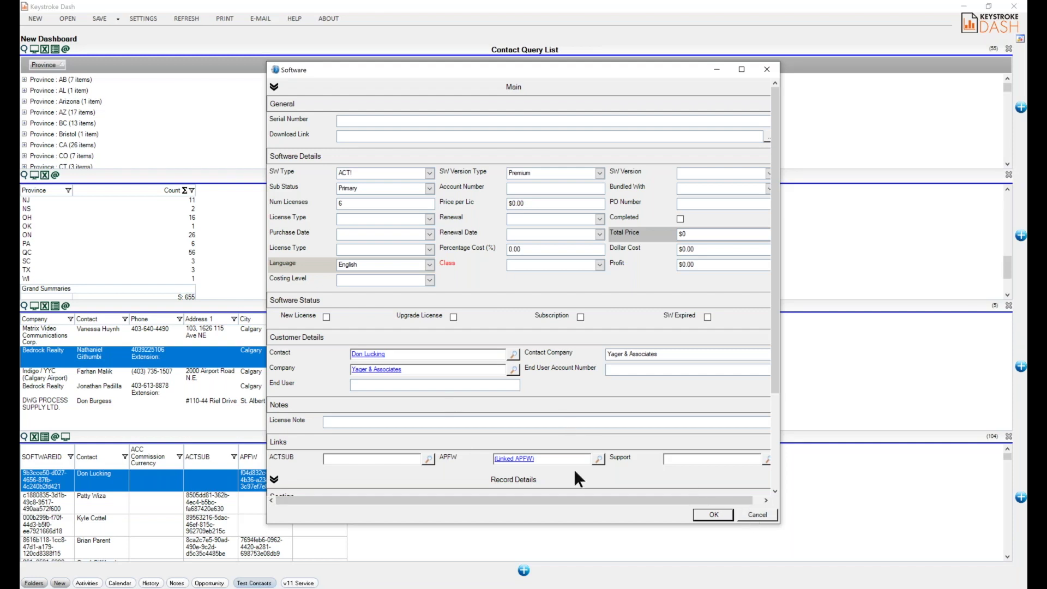
click(764, 515)
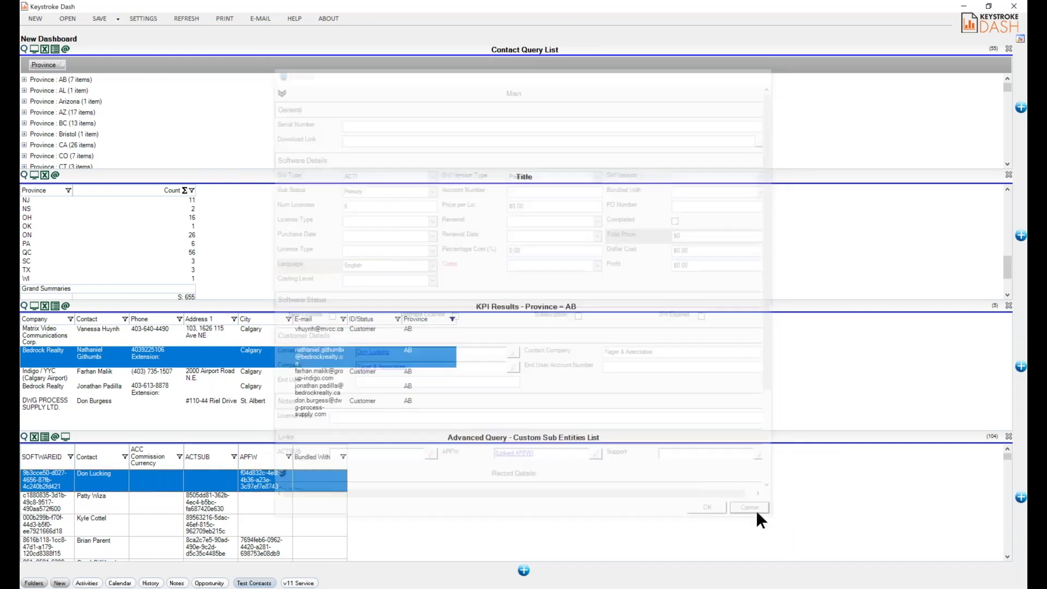
click(210, 510)
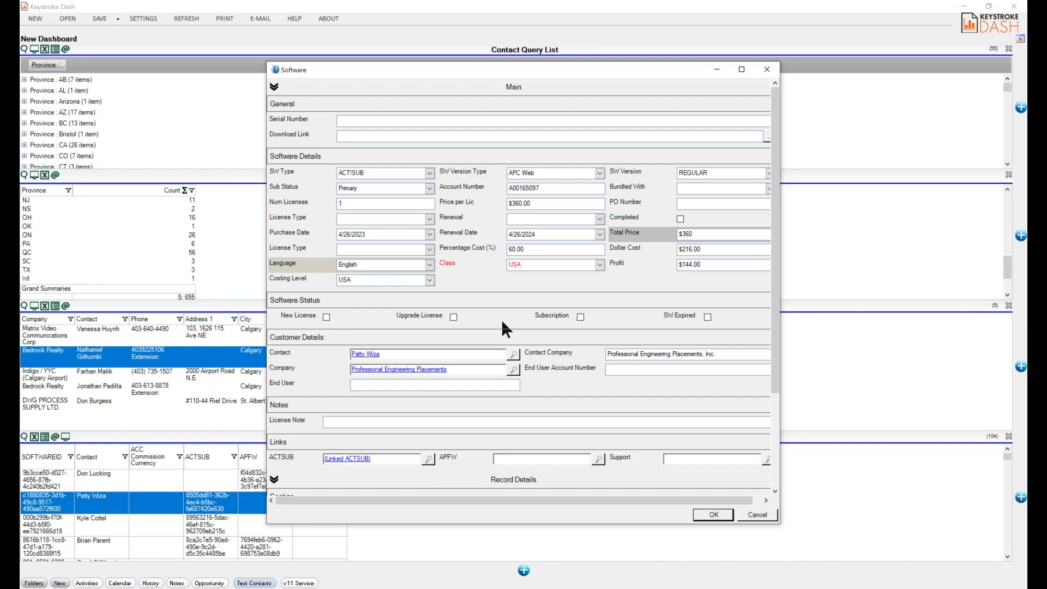
click(758, 515)
click(759, 515)
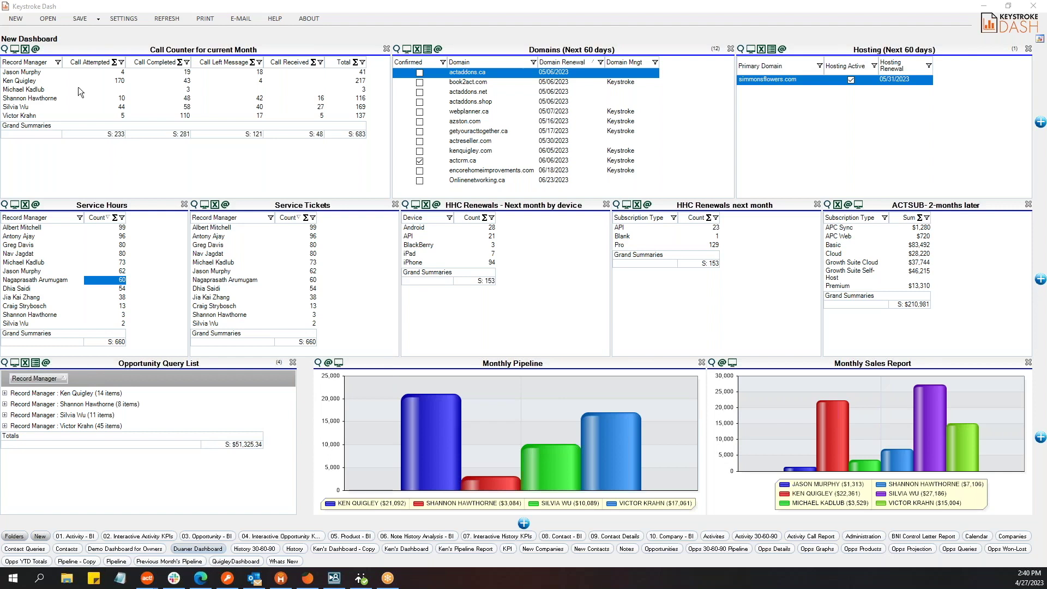
- View the PDF report save options for the Call Counter for current Month panel, and cancel
click(35, 51)
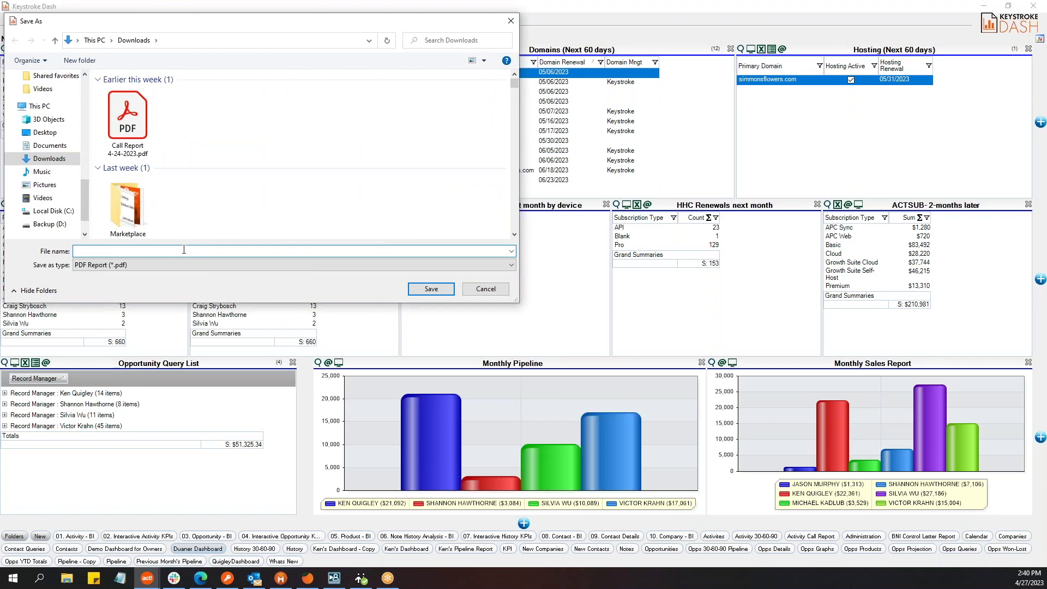
click(491, 290)
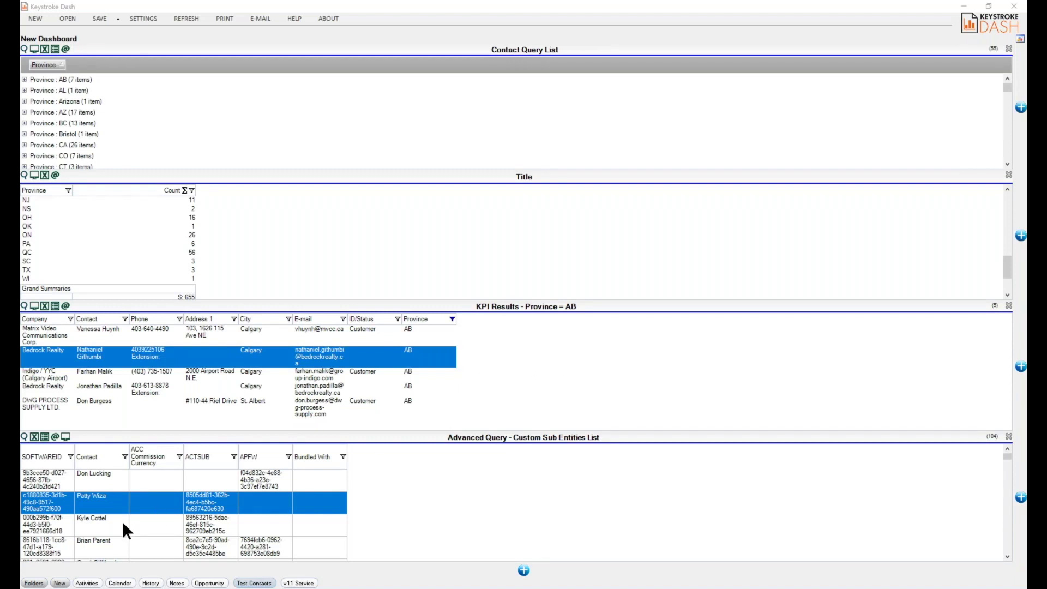
- Check the file name and file type offered for exporting the Custom Sub Entities list to Excel, and cancel
click(33, 438)
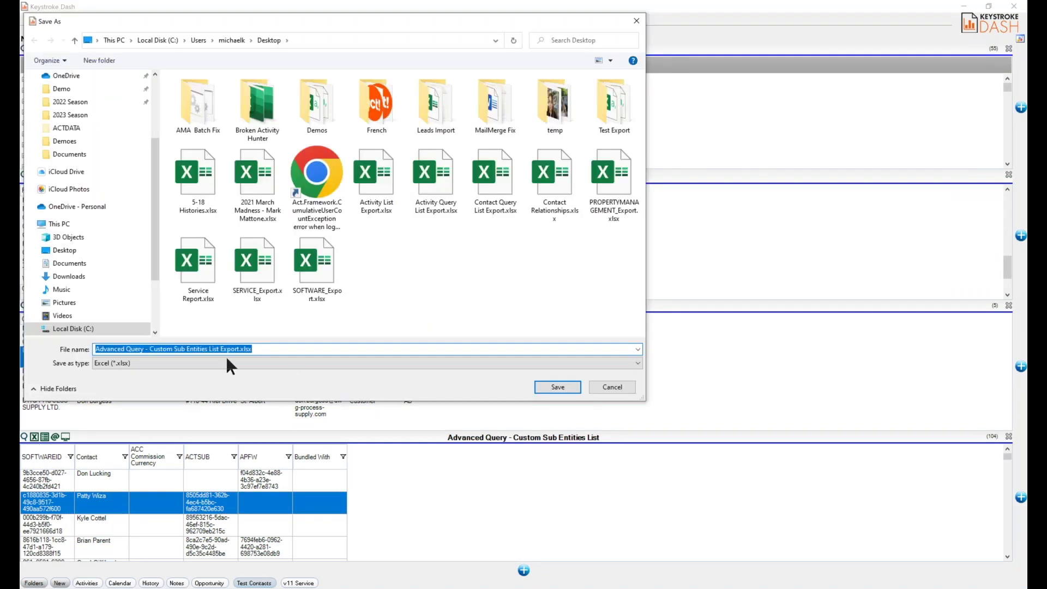
click(122, 364)
click(122, 365)
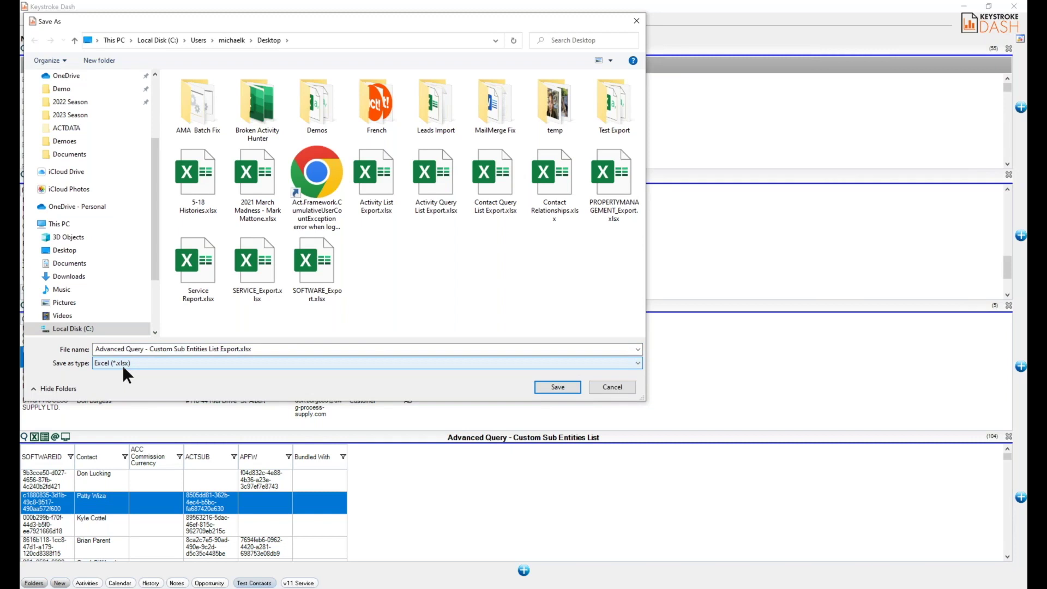
click(613, 386)
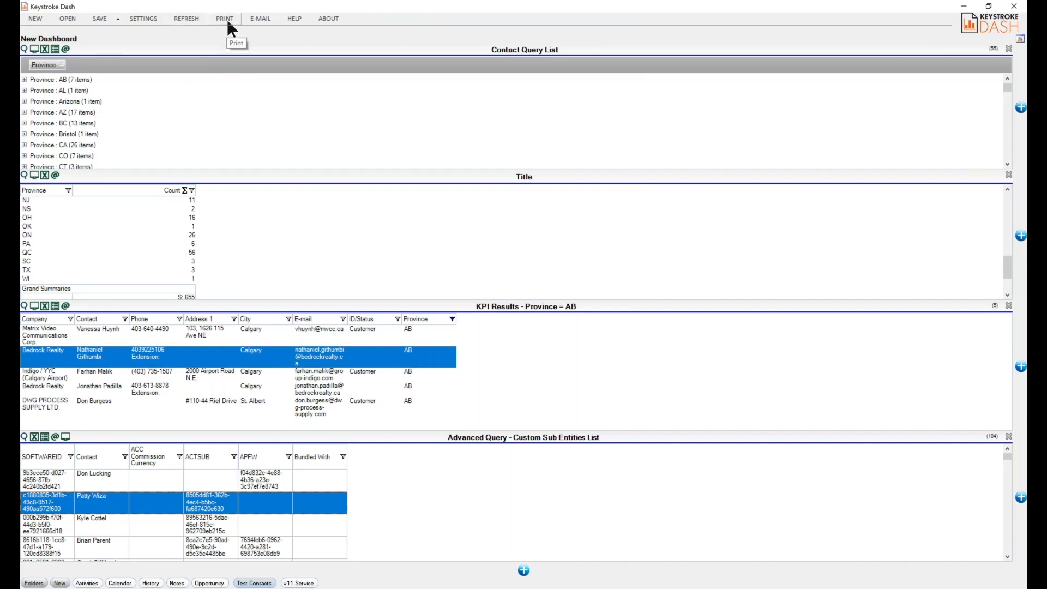
- Set up an Excel print of the KPI Results - Province = AB panel, view its export file types, and cancel
click(226, 19)
click(464, 295)
click(418, 249)
click(518, 230)
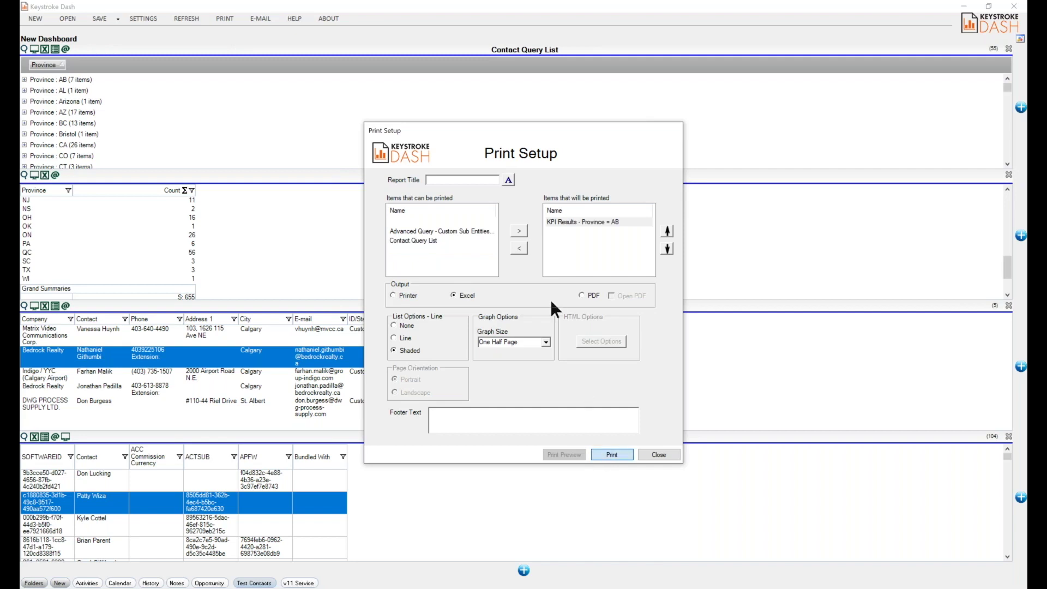
click(518, 489)
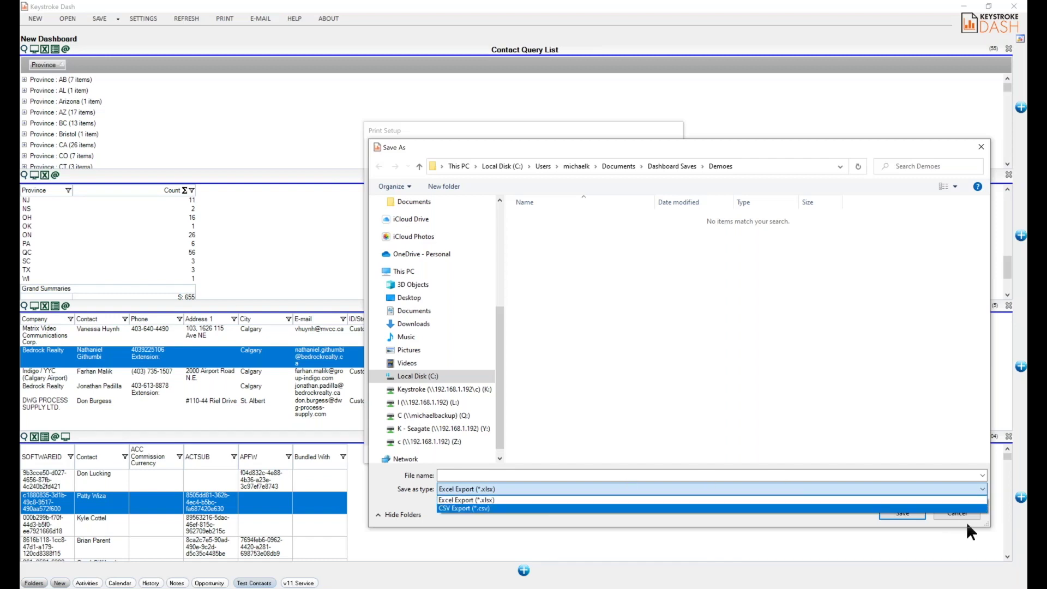
click(851, 521)
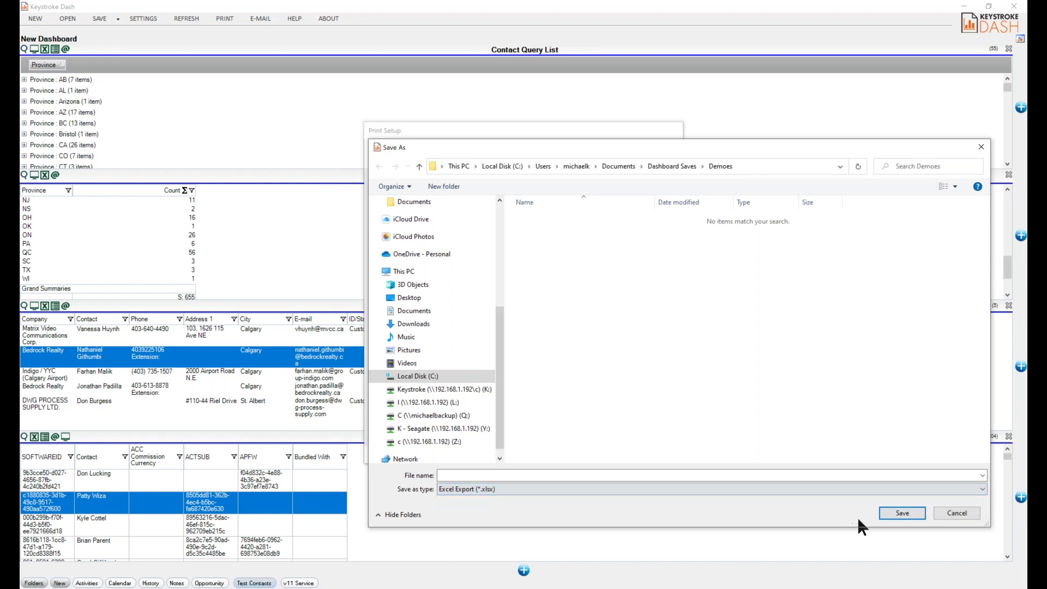
click(964, 515)
click(964, 515)
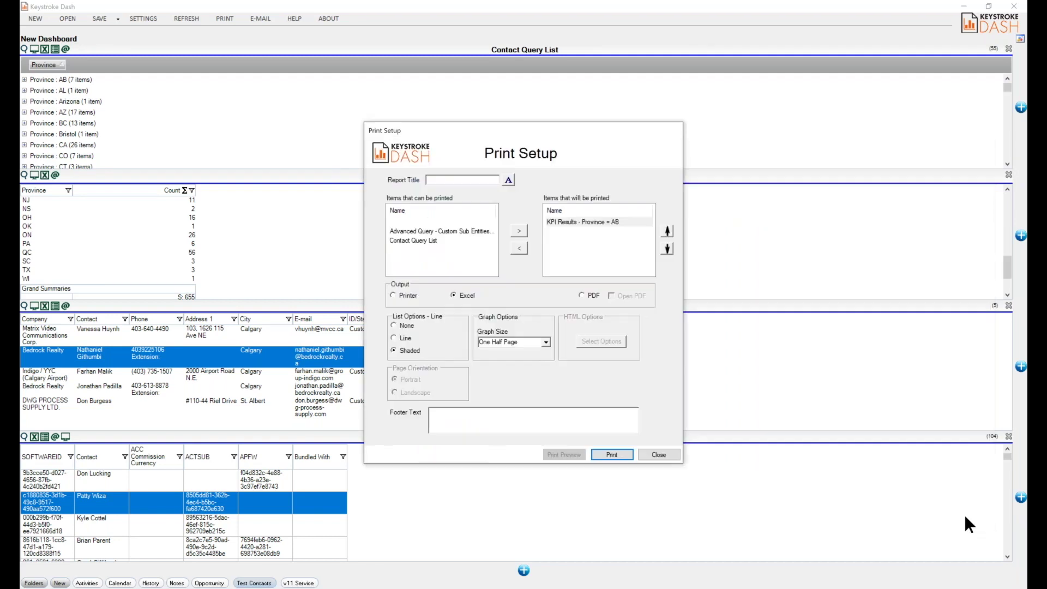
click(658, 455)
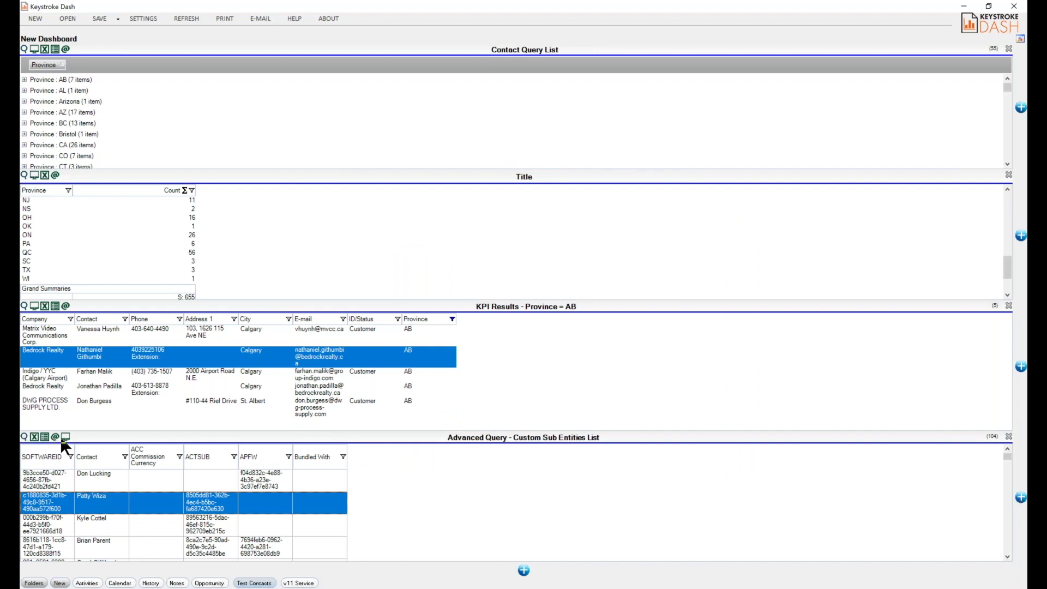
- Reload the Test Contacts dashboard without keeping the newly added panels, and show the Contact Query List as an ungrouped list
click(524, 571)
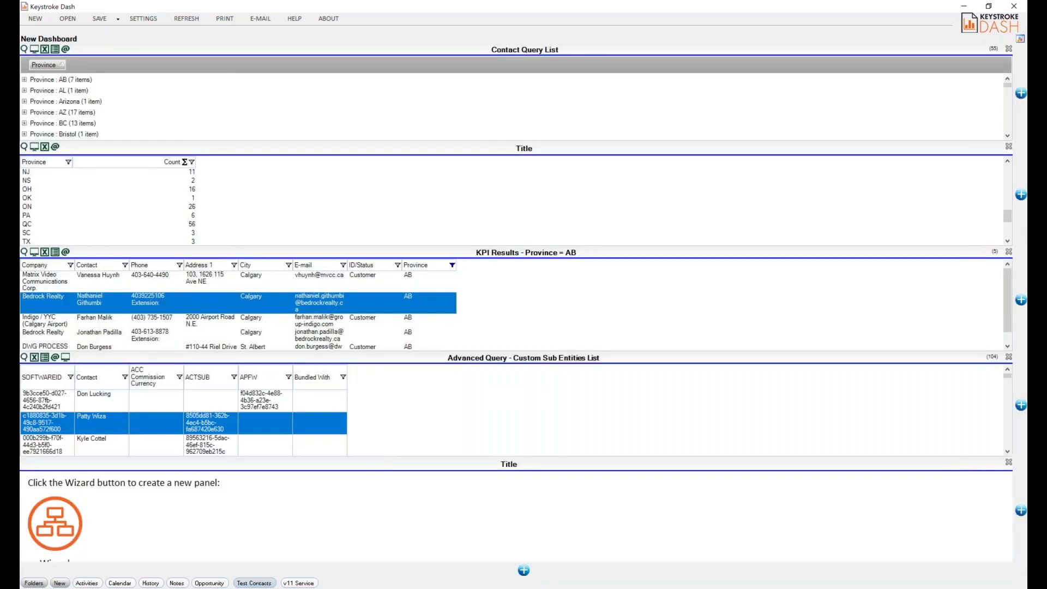
click(254, 583)
click(562, 333)
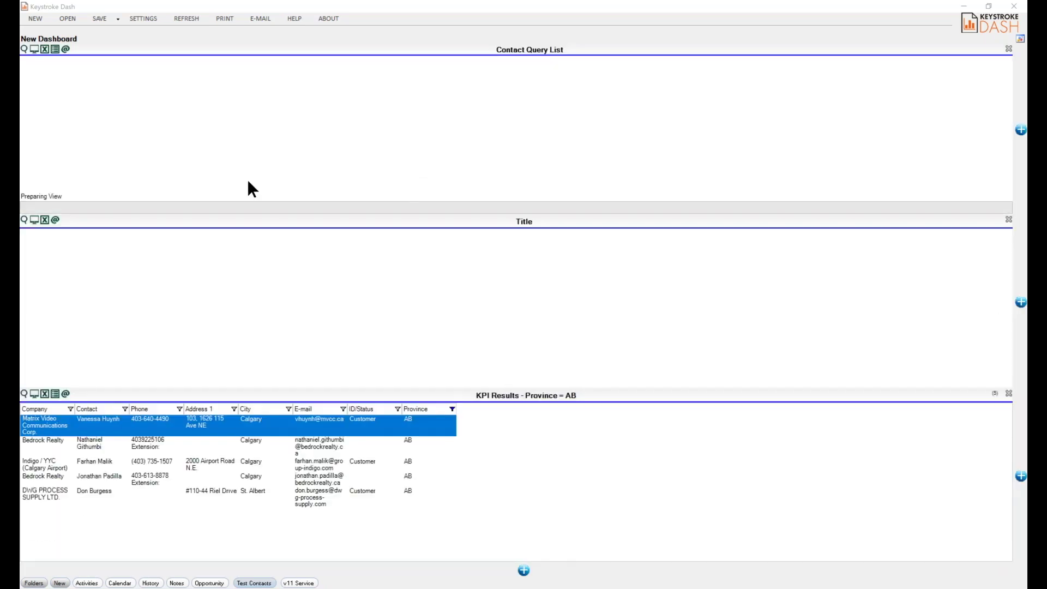
click(55, 49)
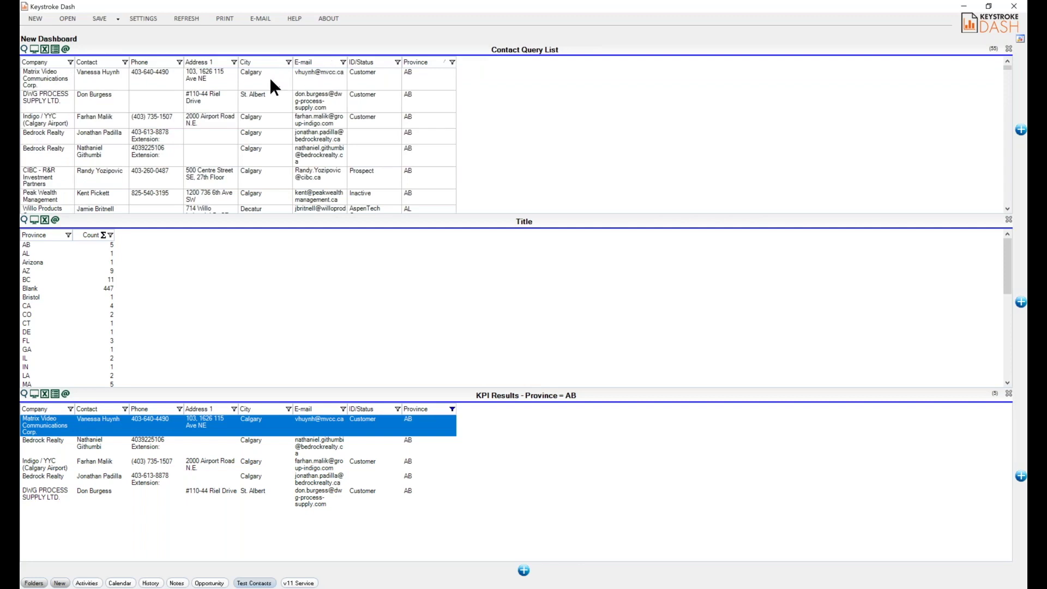
- Add all remaining CONTACT fields to the displayed columns of the Contact Query List
click(34, 50)
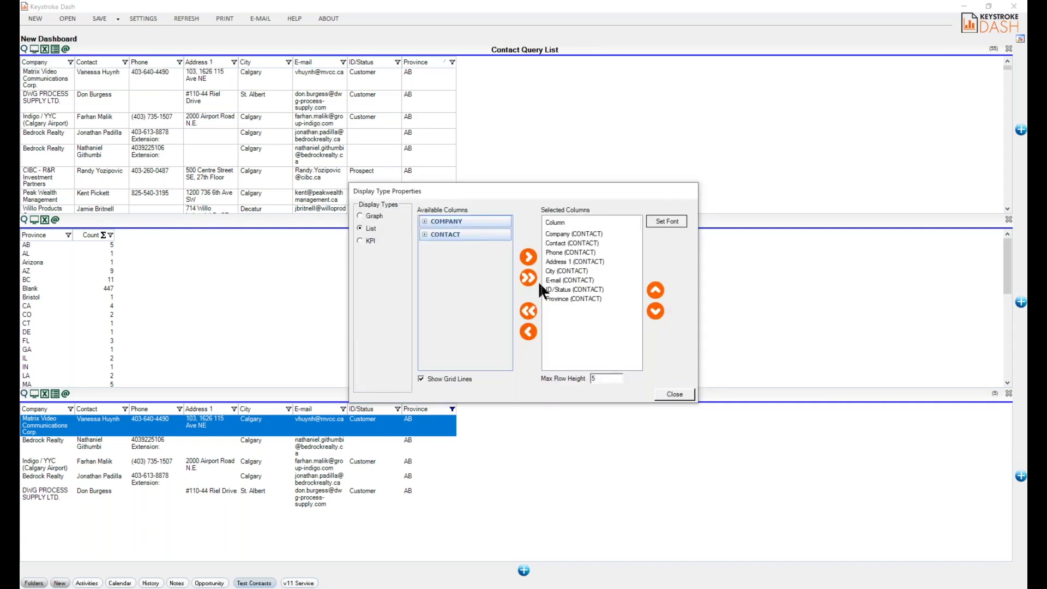
click(424, 235)
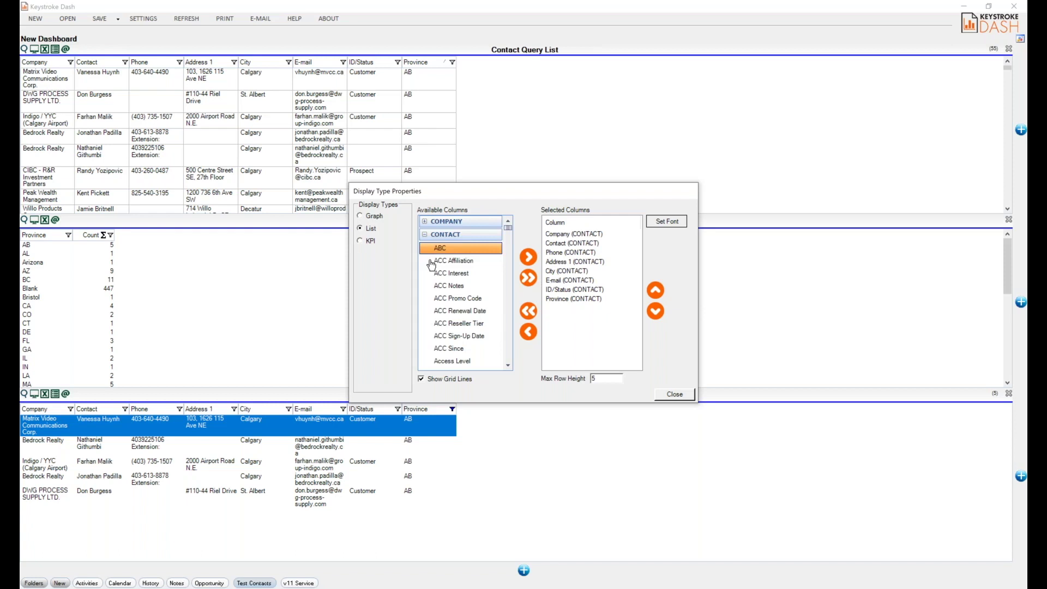
click(529, 278)
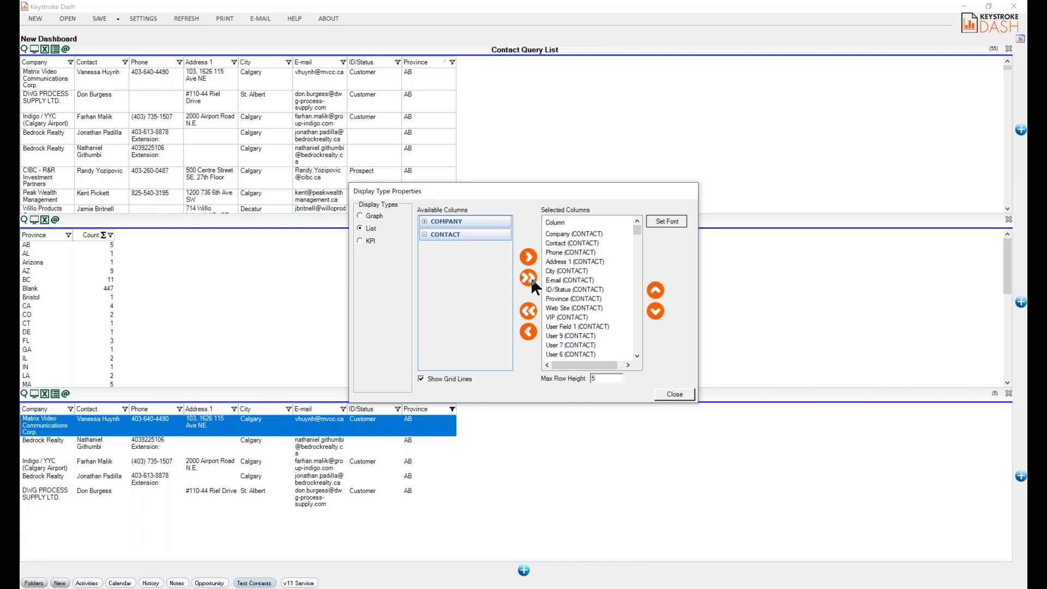
click(674, 394)
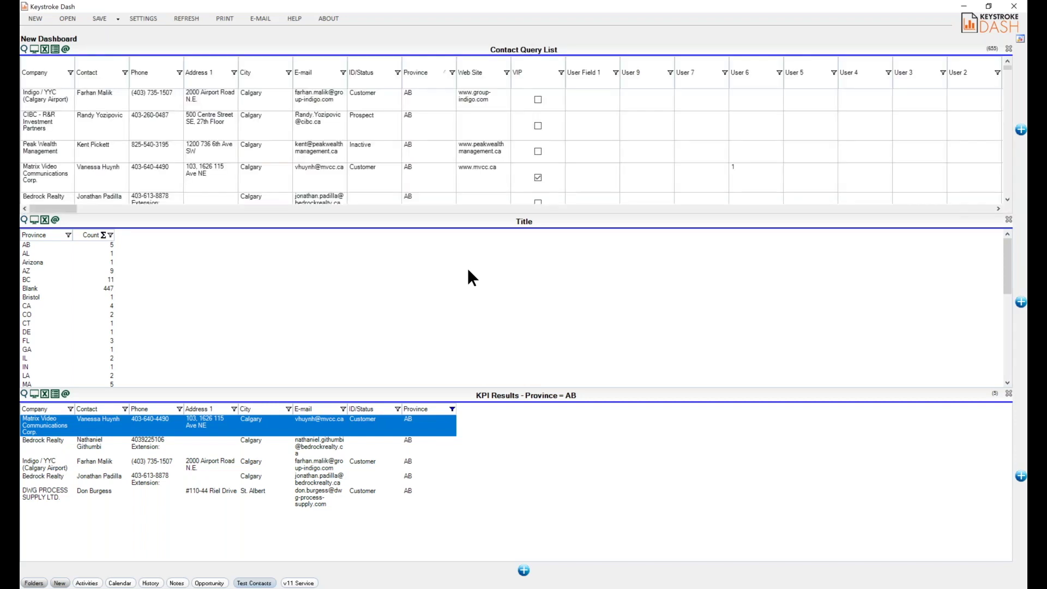
- Look across the added columns in the Contact Query List and review its selected columns in the display properties
click(674, 208)
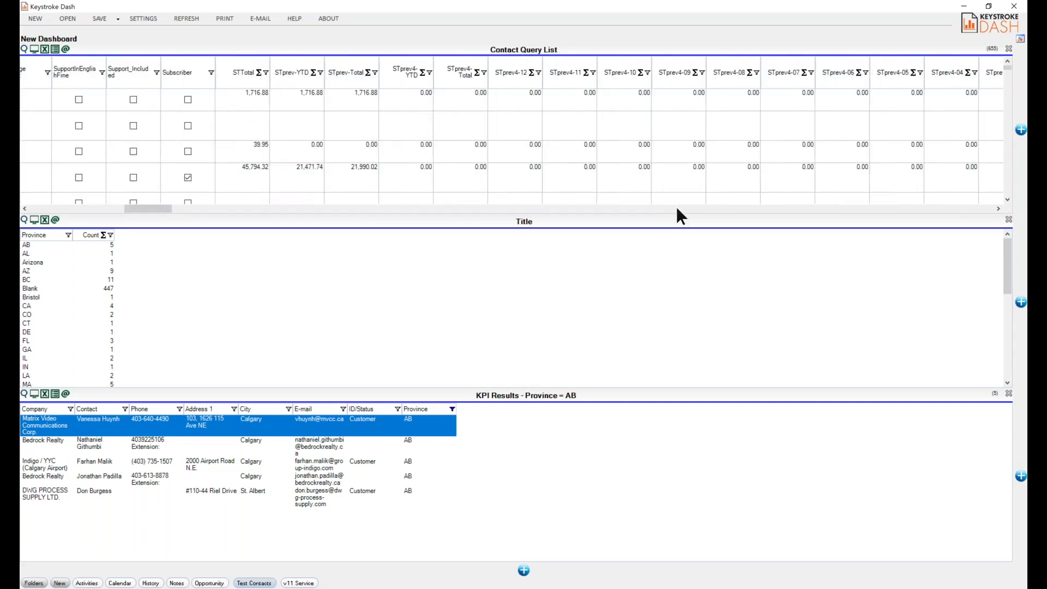
drag(675, 206, 60, 210)
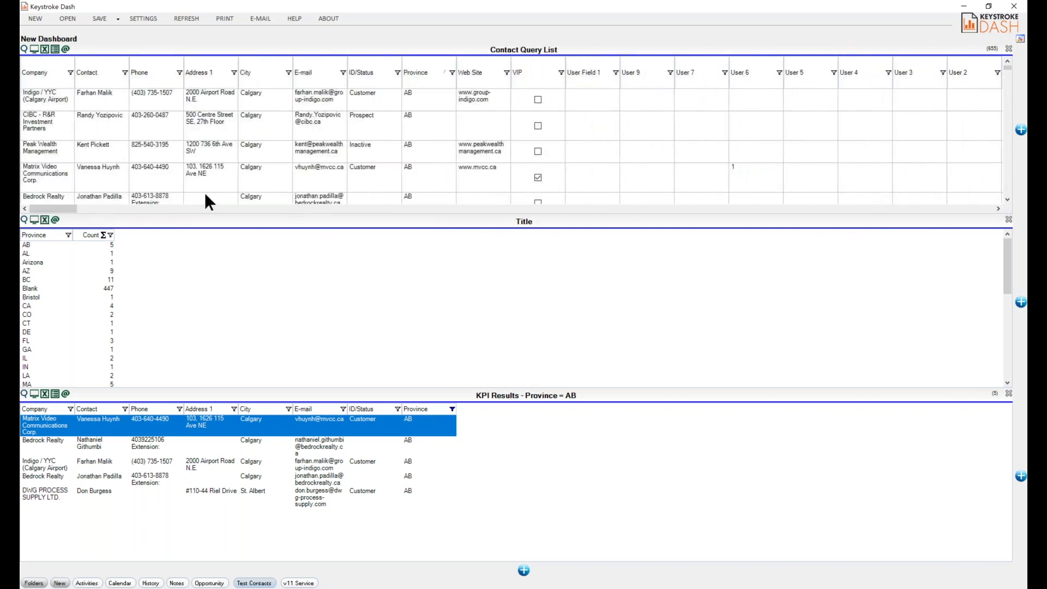
click(34, 50)
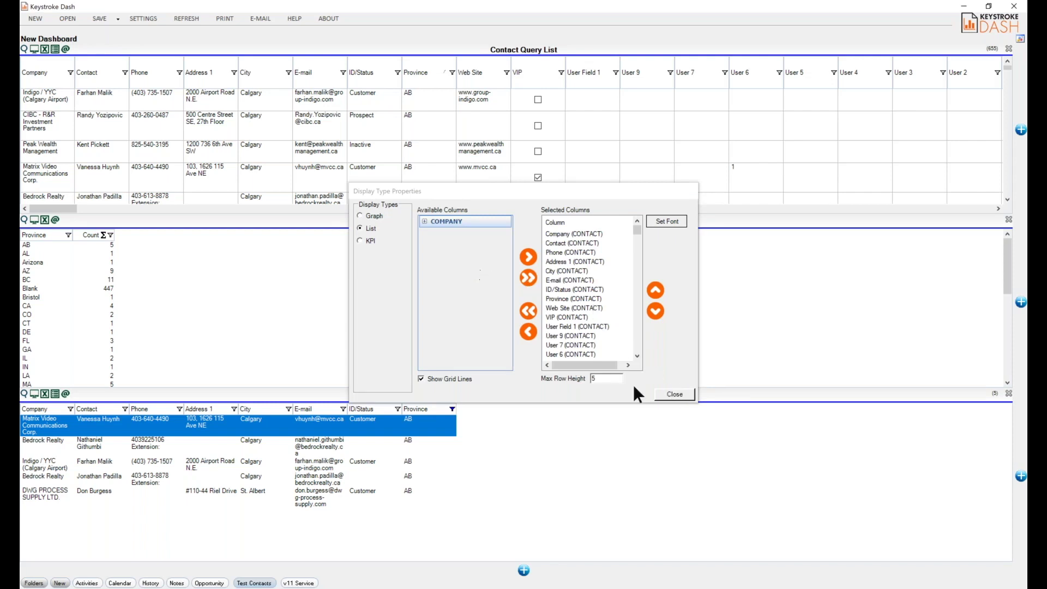
click(676, 395)
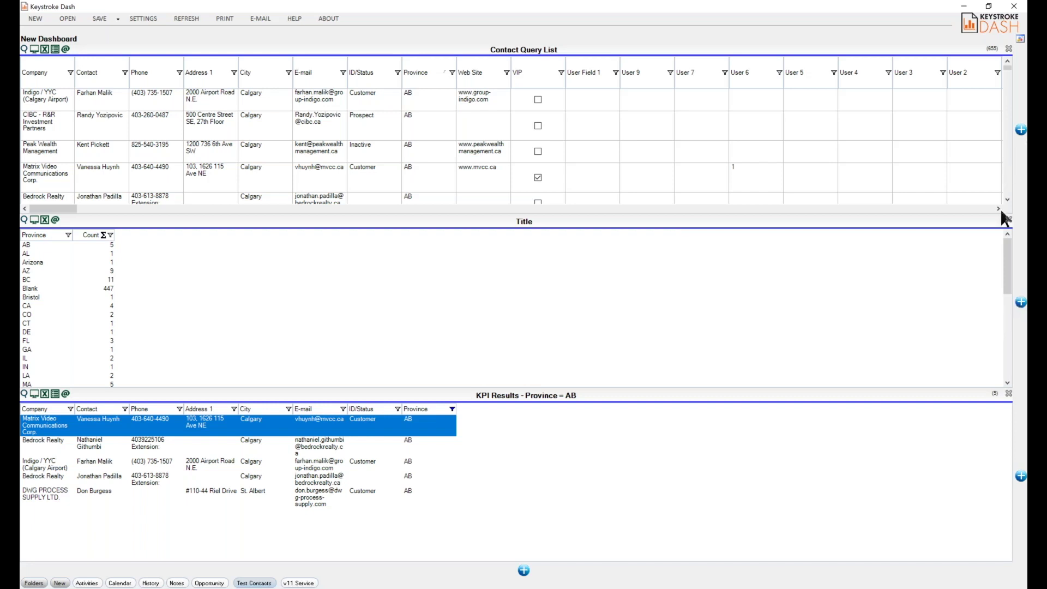
- Add an empty panel beside the Province count panel, swap the two panels' positions, and swap them back
click(1021, 302)
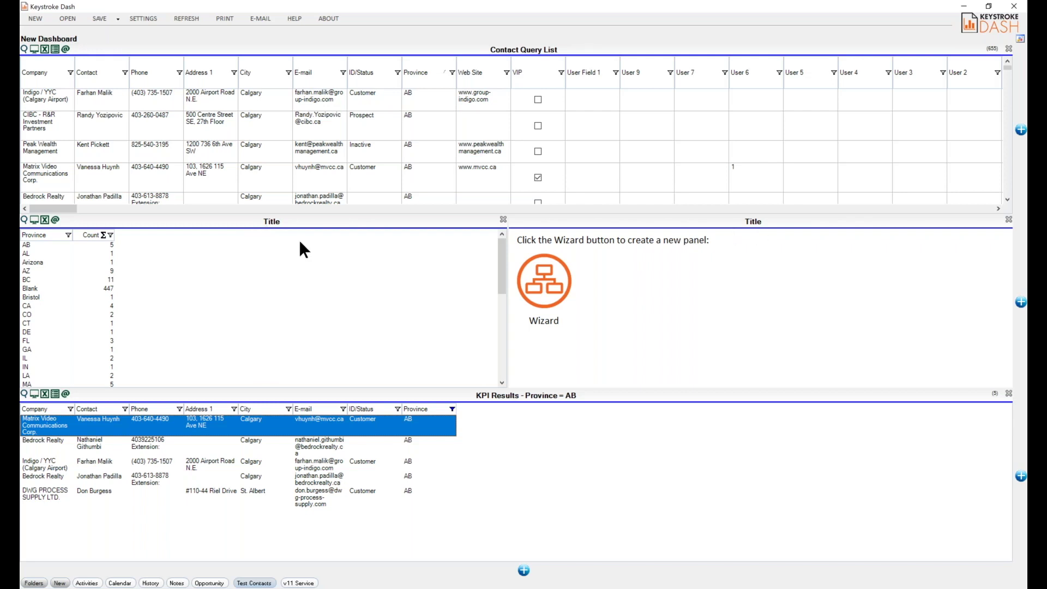
drag(273, 227, 755, 233)
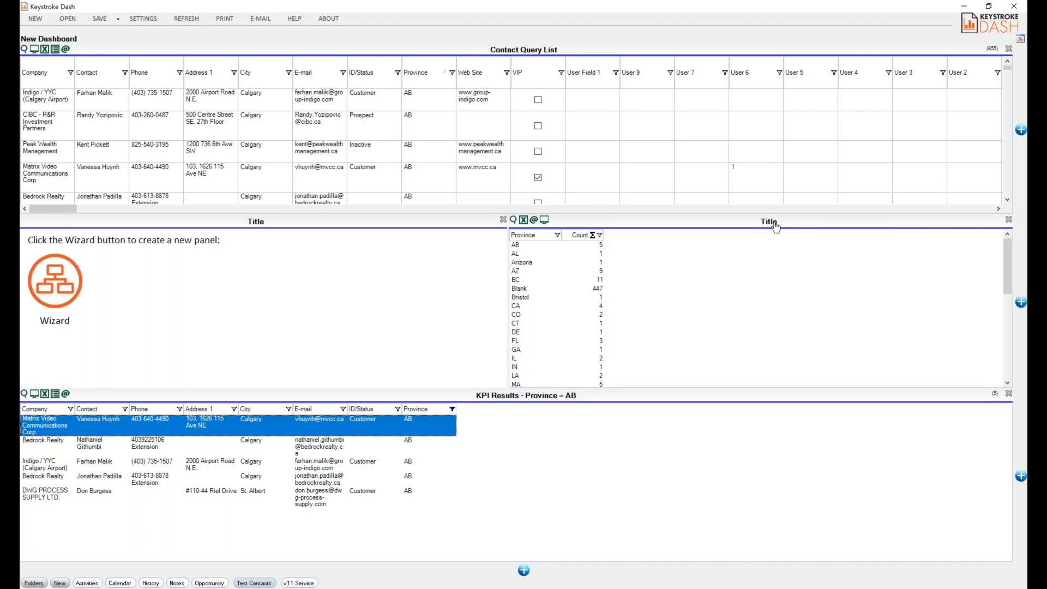
drag(775, 227, 259, 229)
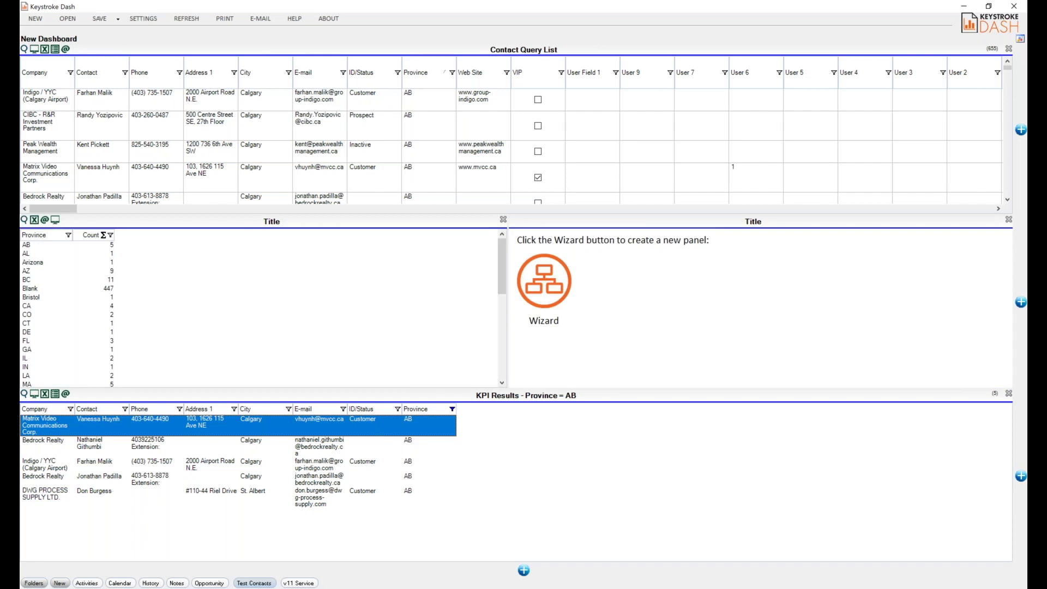
- Swap the Province count panel with the empty Wizard panel, and copy it over the empty one
drag(272, 226, 749, 227)
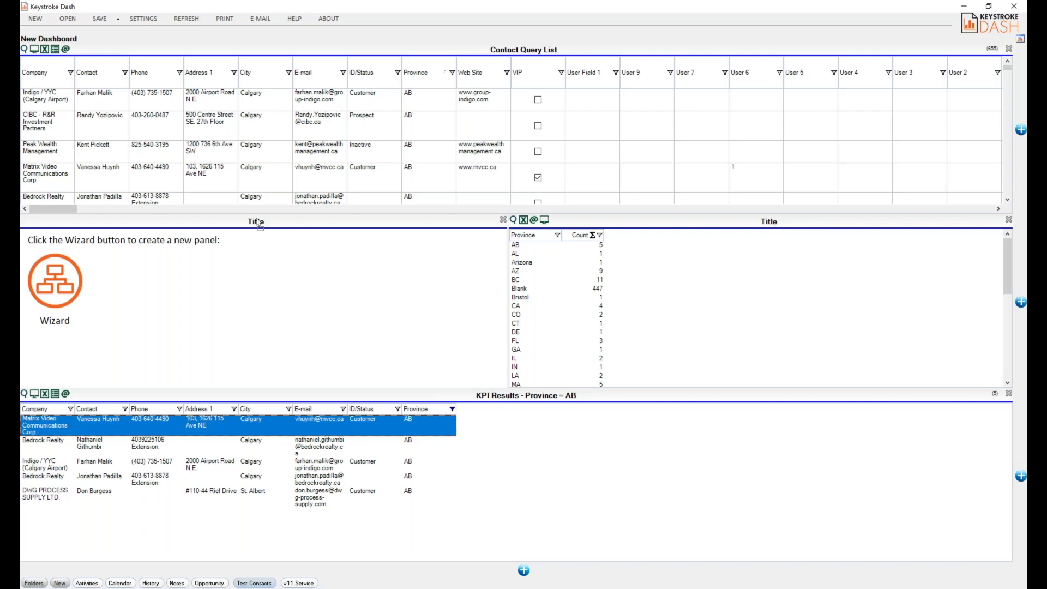
drag(769, 221, 257, 220)
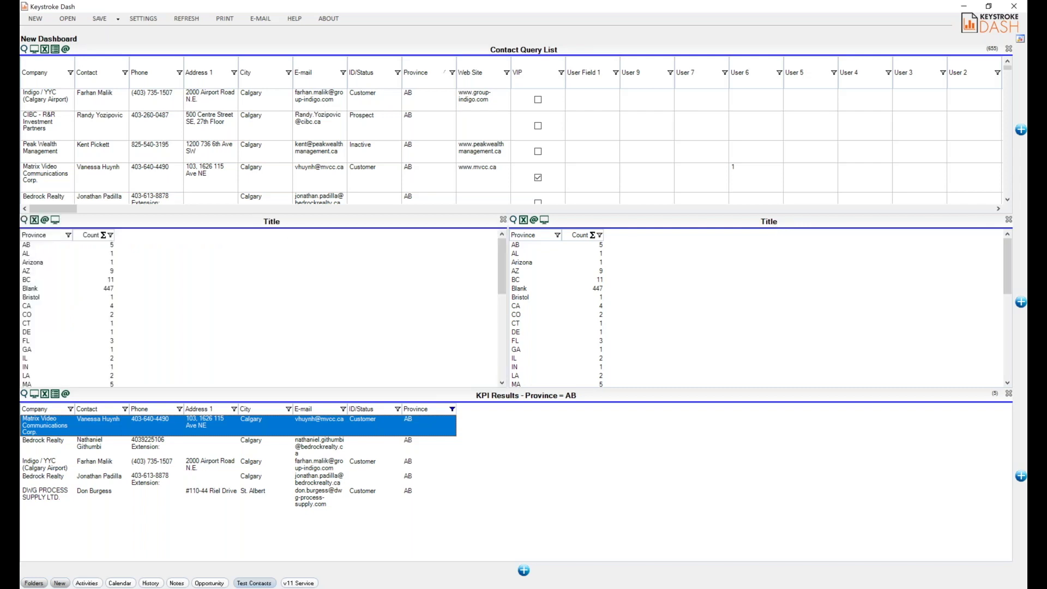